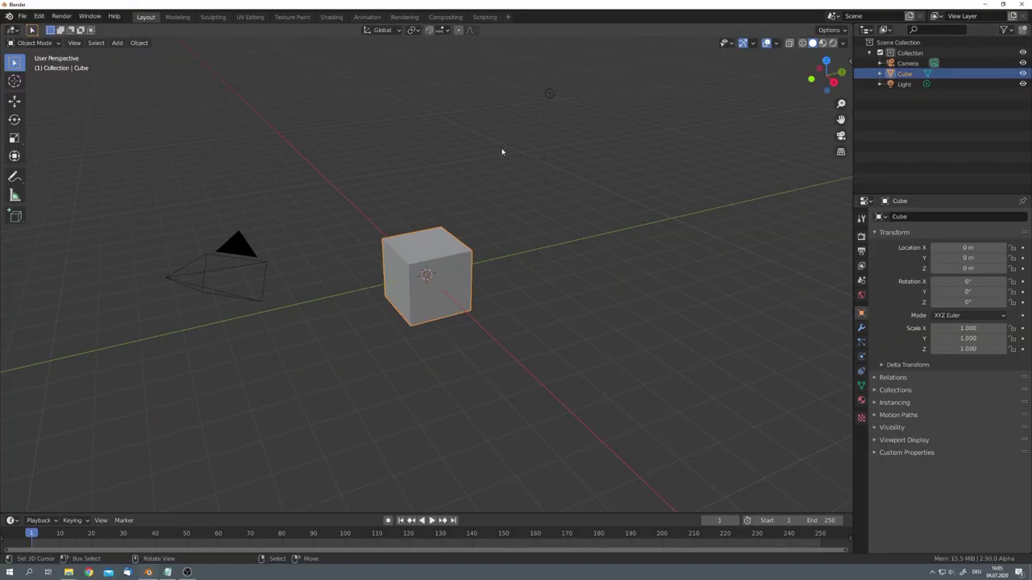
Step: Delete all default scene objects and add a plane
{"action": "key", "text": "a"}
{"action": "key", "text": "Delete"}
{"action": "key", "text": "shift+a"}
{"action": "left_click", "coordinate": [483, 212]}
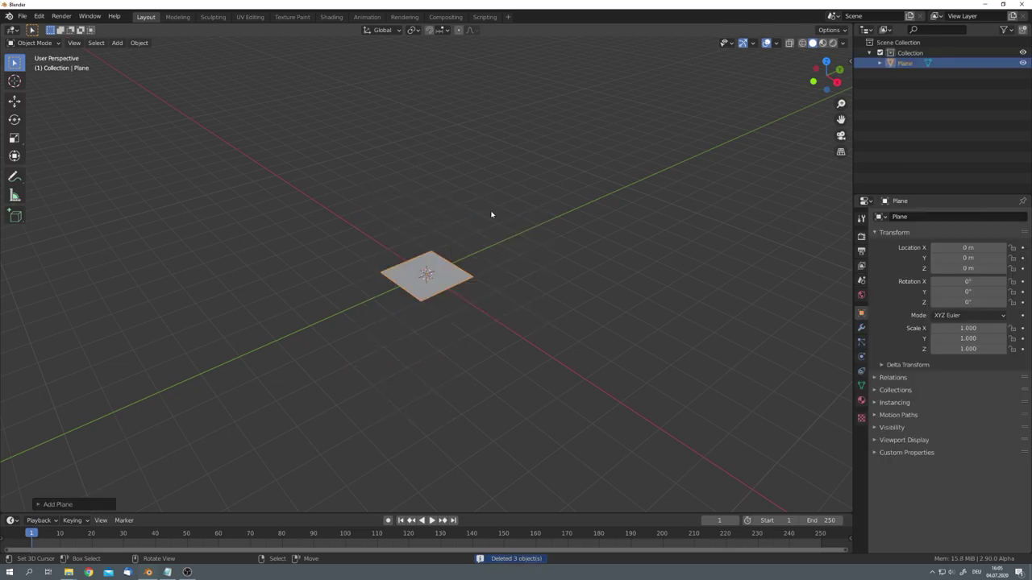
Step: Scale the plane uniformly by a factor of 5
{"action": "key", "text": "s"}
{"action": "key", "text": "5"}
{"action": "key", "text": "Return"}
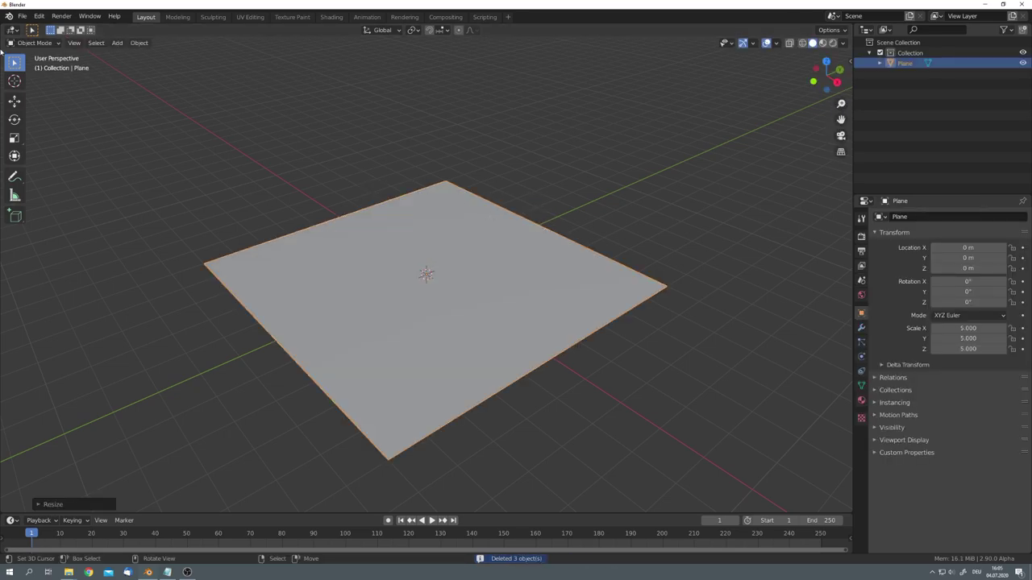
Step: Split the 3D viewport in two and turn the new area into a Shader Editor
{"action": "left_click_drag", "start_coordinate": [3, 25], "coordinate": [398, 42]}
{"action": "left_click", "coordinate": [12, 31]}
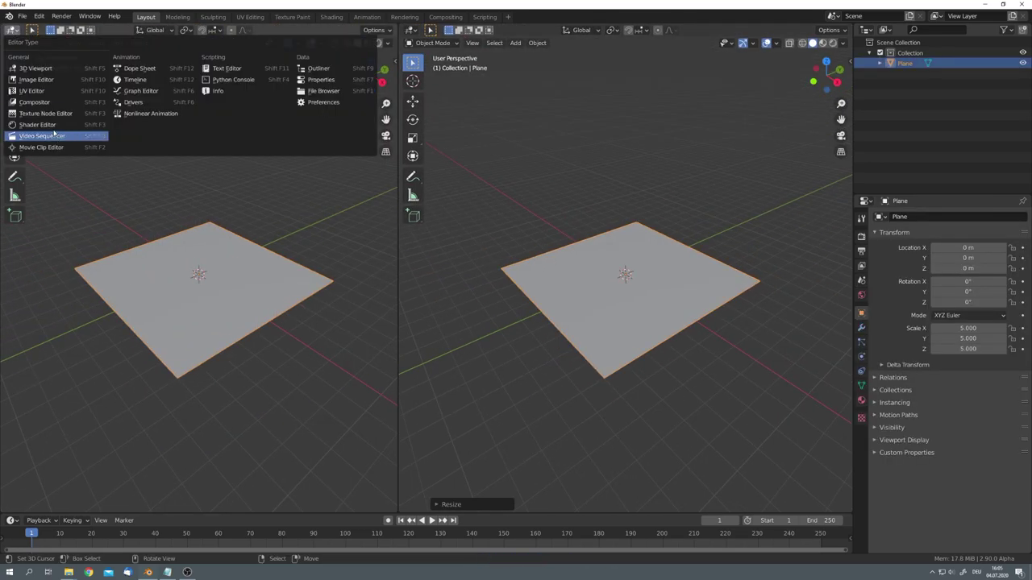
{"action": "left_click", "coordinate": [51, 125]}
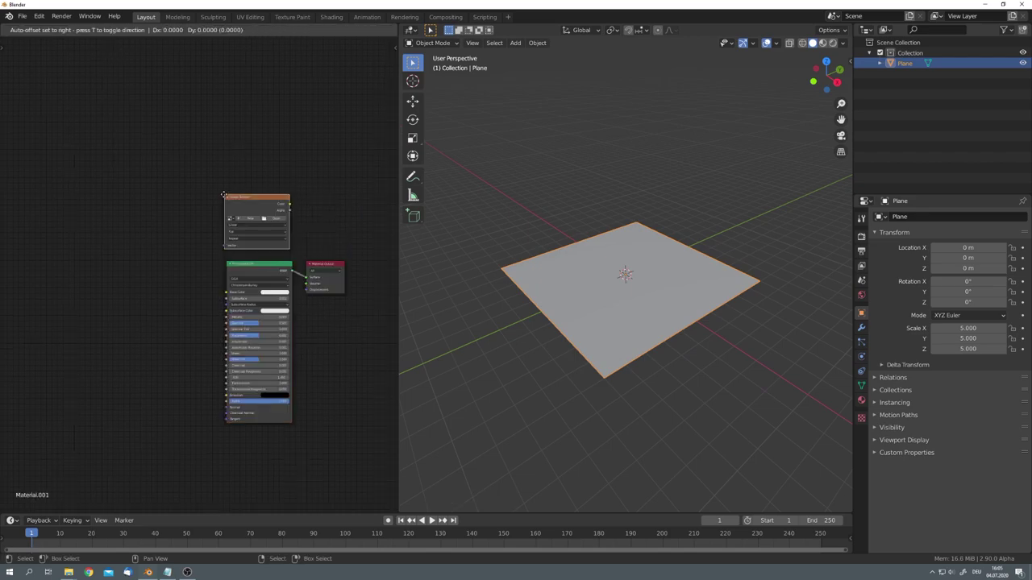
Step: Place the Image Texture node ahead of the Principled BSDF and put a duplicate of it below
{"action": "left_click_drag", "start_coordinate": [254, 227], "coordinate": [130, 261]}
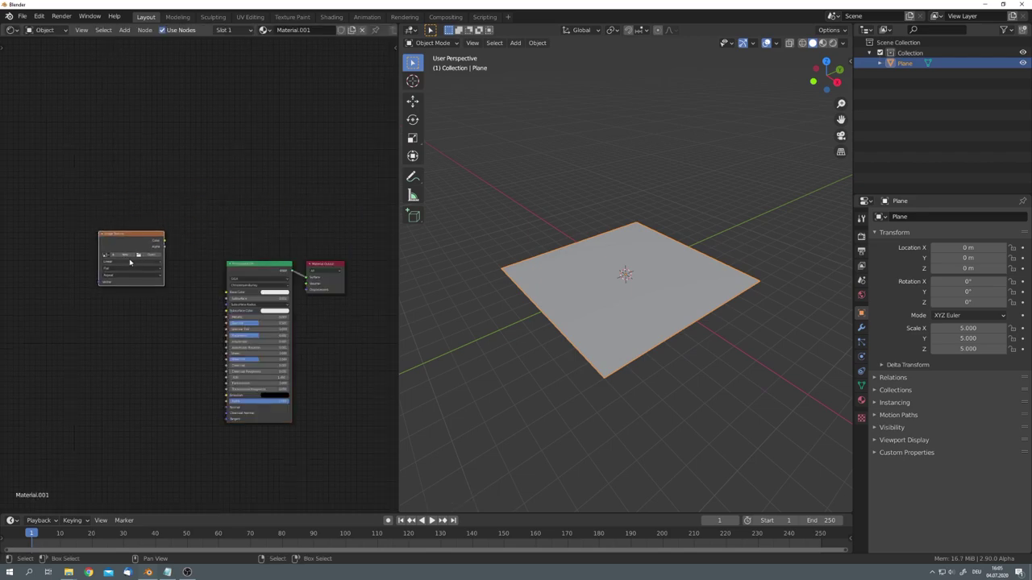
{"action": "key", "text": "shift+d"}
{"action": "left_click", "coordinate": [144, 332]}
Step: Load Fingerprints004_OVERLAY_VAR1_6K.jpg into the upper Image Texture node and SmudgesLarge001_OVERLAY_VAR2_6K.jpg into the lower one
{"action": "scroll", "coordinate": [144, 332], "scroll_direction": "up", "scroll_amount": 5}
{"action": "middle_click_drag", "start_coordinate": [143, 332], "coordinate": [349, 300]}
{"action": "left_click", "coordinate": [252, 408]}
{"action": "left_click_drag", "start_coordinate": [408, 244], "coordinate": [406, 179]}
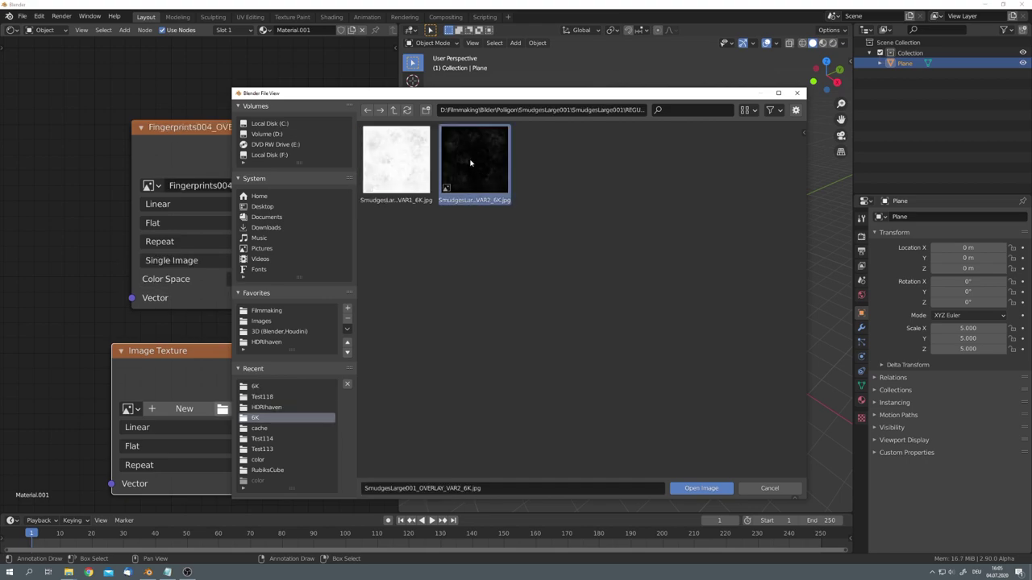
{"action": "double_click", "coordinate": [478, 176]}
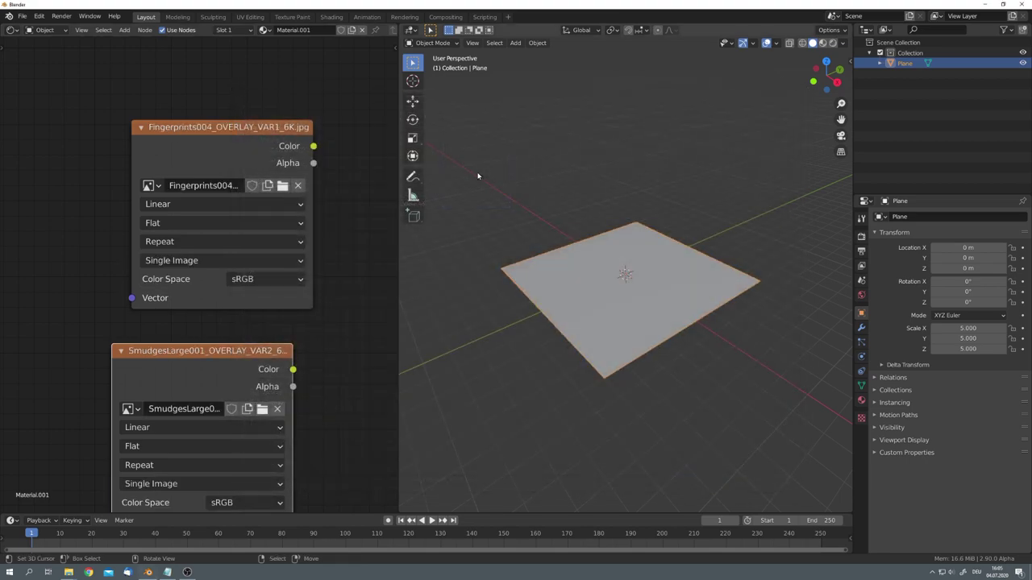
Step: Reposition the Principled BSDF node slightly and switch the 3D viewport to Material Preview shading
{"action": "scroll", "coordinate": [324, 237], "scroll_direction": "down", "scroll_amount": 3}
{"action": "middle_click_drag", "start_coordinate": [270, 228], "coordinate": [171, 203]}
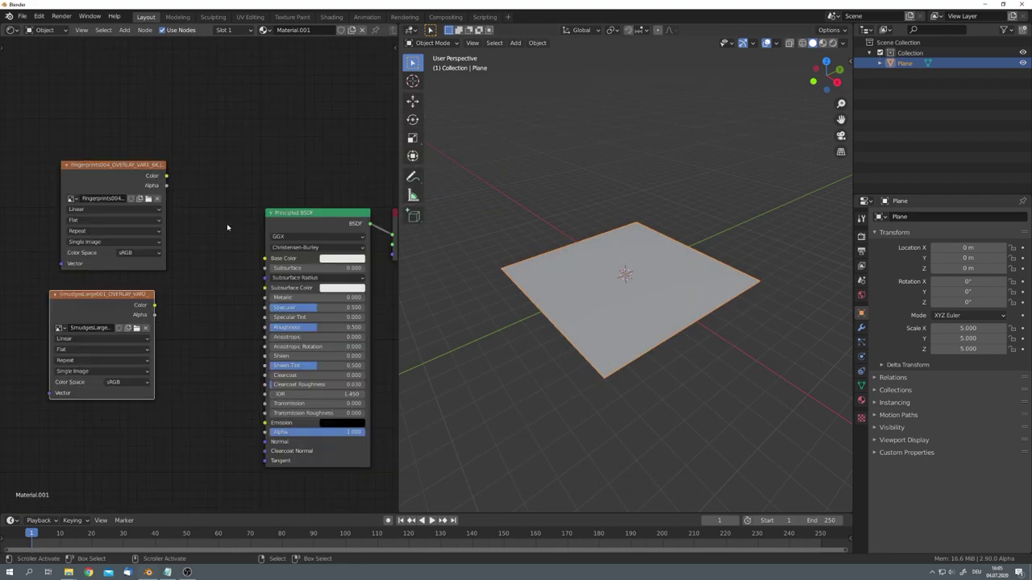
{"action": "left_click_drag", "start_coordinate": [295, 264], "coordinate": [283, 238]}
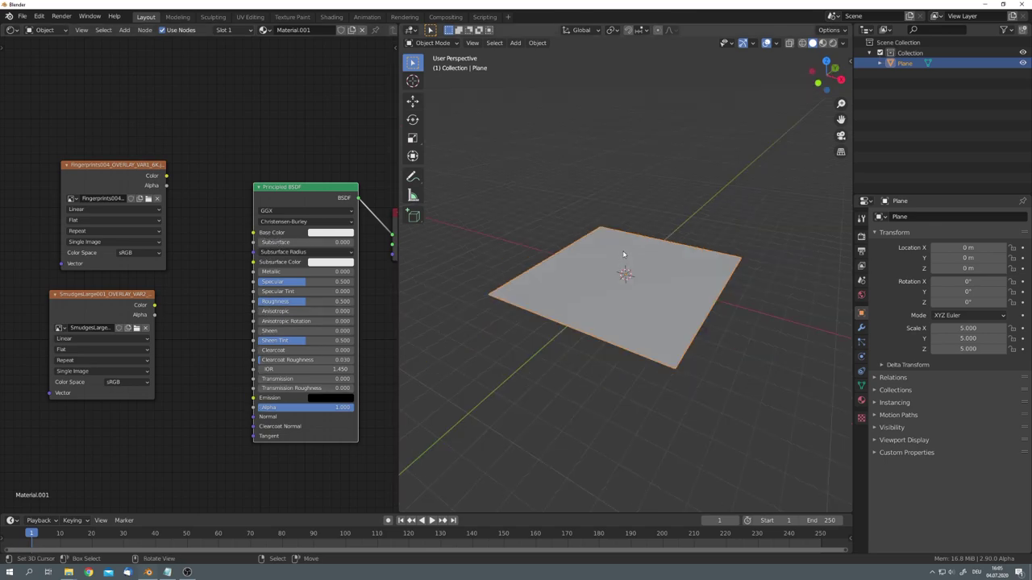
{"action": "key", "text": "z"}
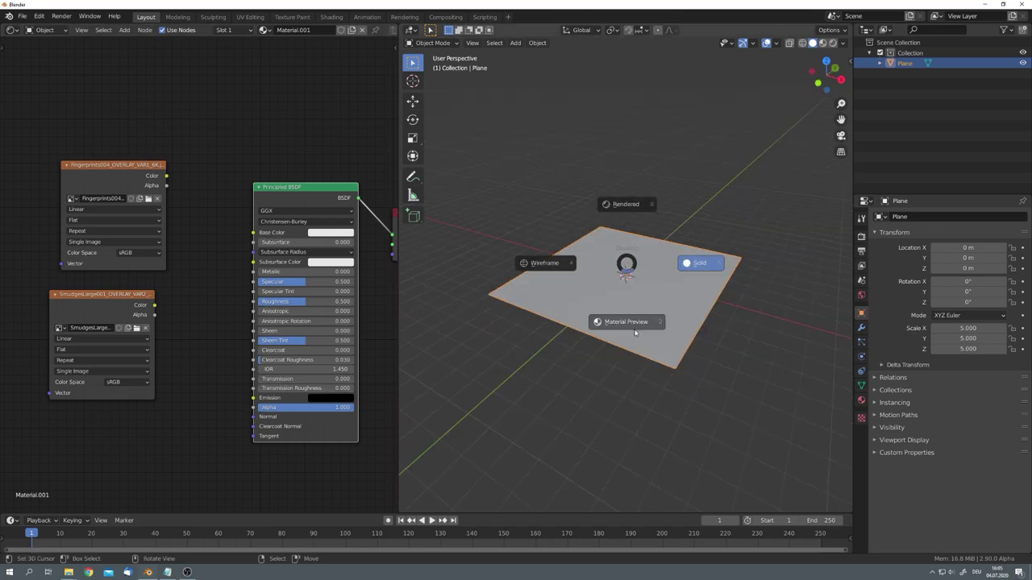
{"action": "left_click", "coordinate": [634, 330]}
{"action": "middle_click_drag", "start_coordinate": [620, 330], "coordinate": [706, 314]}
Step: Give the fingerprints texture Texture Coordinate and Mapping nodes using UV coordinates, and preview the texture on the plane
{"action": "middle_click_drag", "start_coordinate": [240, 276], "coordinate": [320, 313]}
{"action": "left_click", "coordinate": [165, 204]}
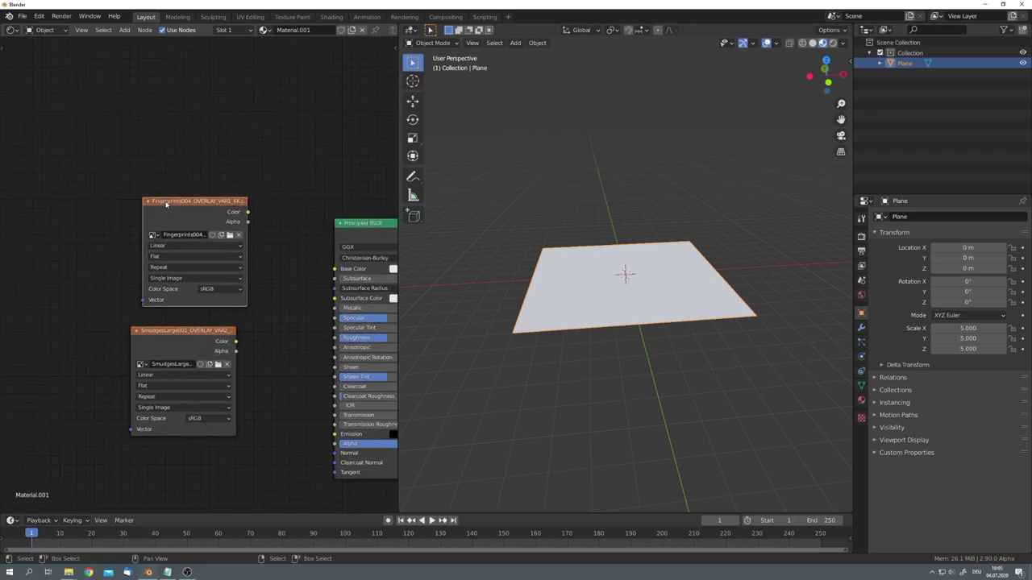
{"action": "left_click", "coordinate": [201, 227], "text": "ctrl+shift"}
{"action": "left_click_drag", "start_coordinate": [211, 251], "coordinate": [205, 247]}
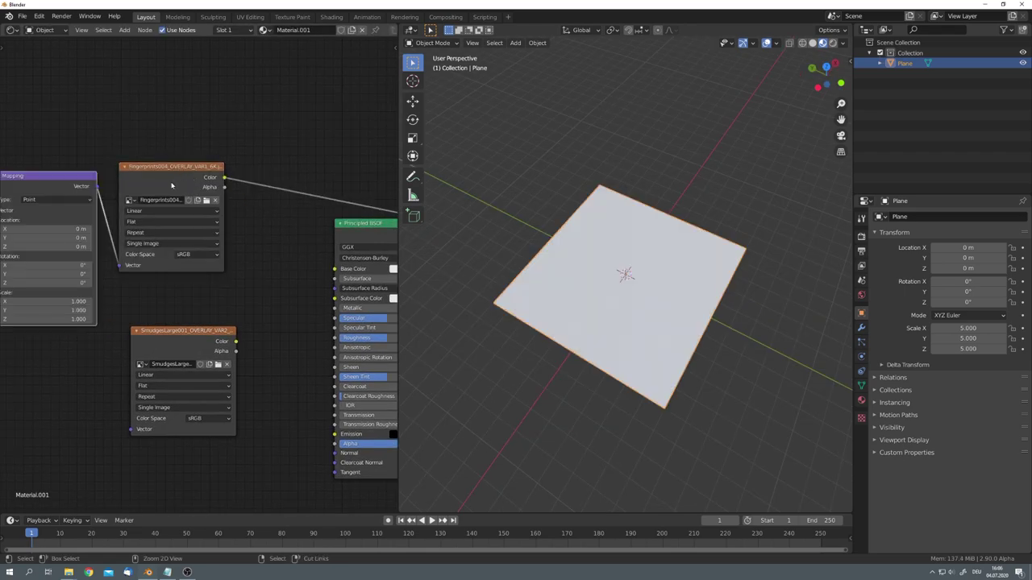
{"action": "scroll", "coordinate": [259, 231], "scroll_direction": "up", "scroll_amount": 2}
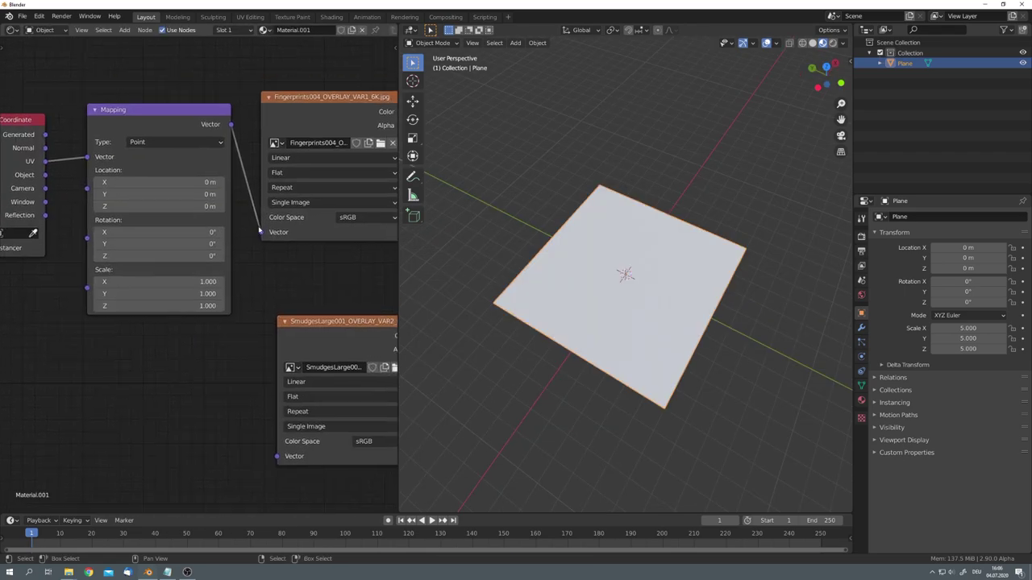
{"action": "scroll", "coordinate": [171, 205], "scroll_direction": "down", "scroll_amount": 2}
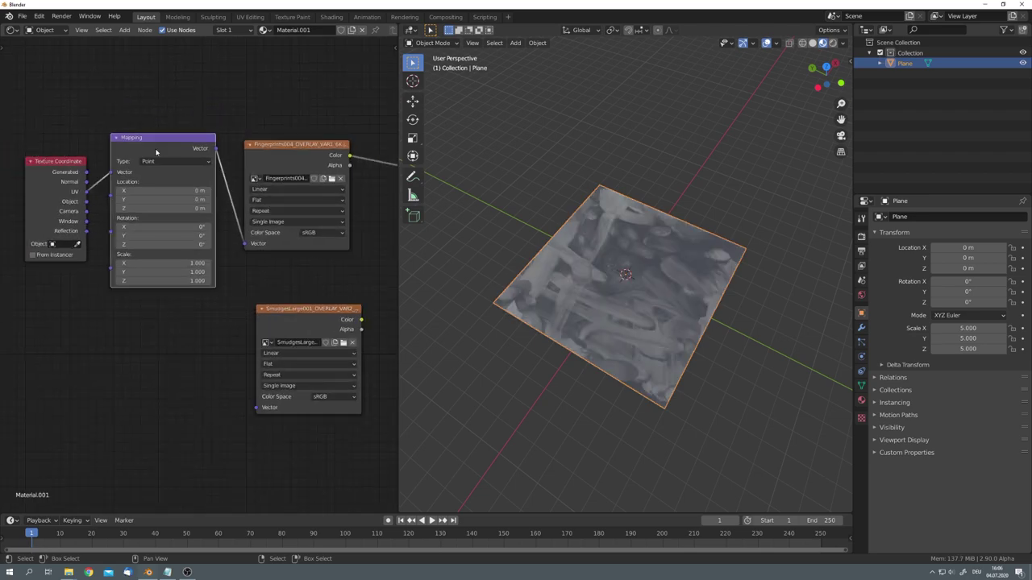
{"action": "middle_click_drag", "start_coordinate": [458, 258], "coordinate": [546, 269]}
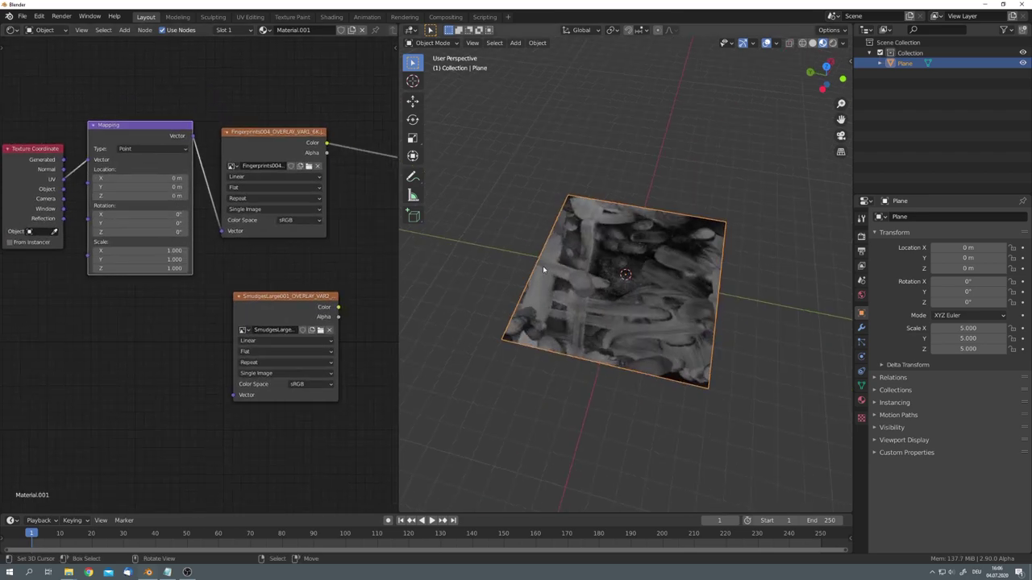
Step: Set the fingerprints Mapping node's scale to 3 on X, Y and Z
{"action": "scroll", "coordinate": [542, 270], "scroll_direction": "up", "scroll_amount": 3}
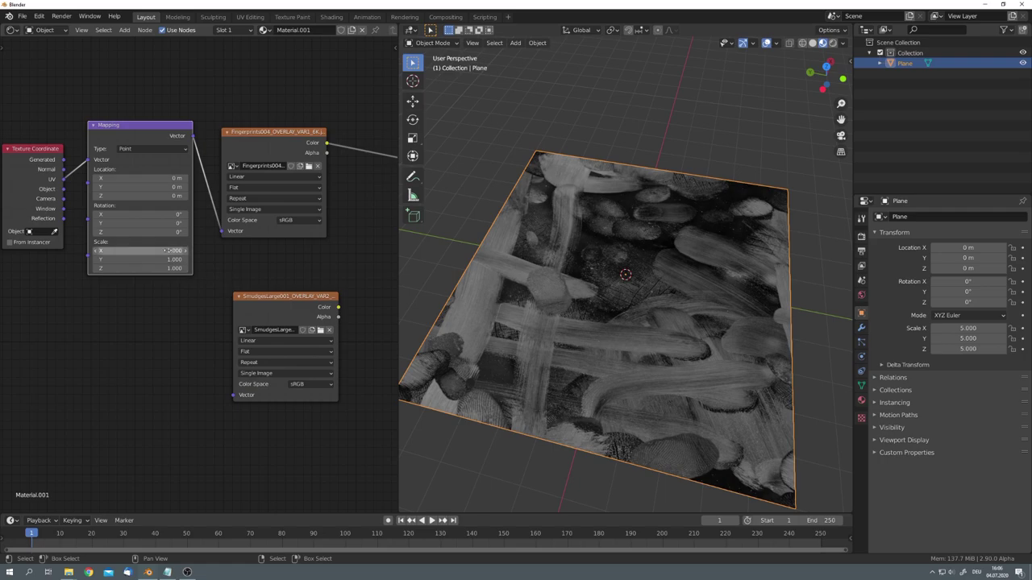
{"action": "left_click_drag", "start_coordinate": [171, 251], "coordinate": [171, 268]}
{"action": "type", "text": "3"}
{"action": "key", "text": "Return"}
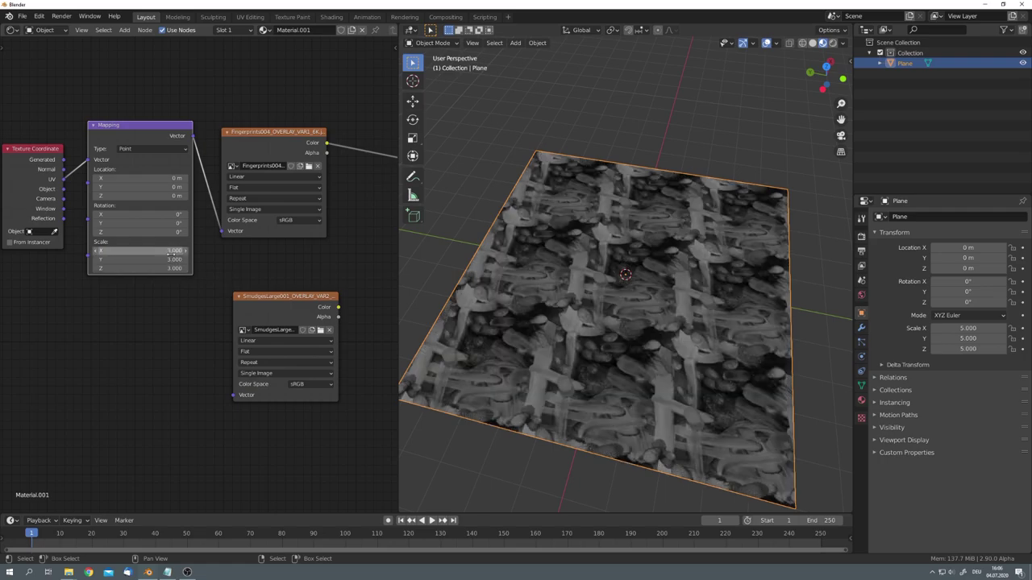
Step: Duplicate the Mapping node below the original and feed the UV coordinates into its Vector input
{"action": "key", "text": "shift+d"}
{"action": "left_click", "coordinate": [126, 299]}
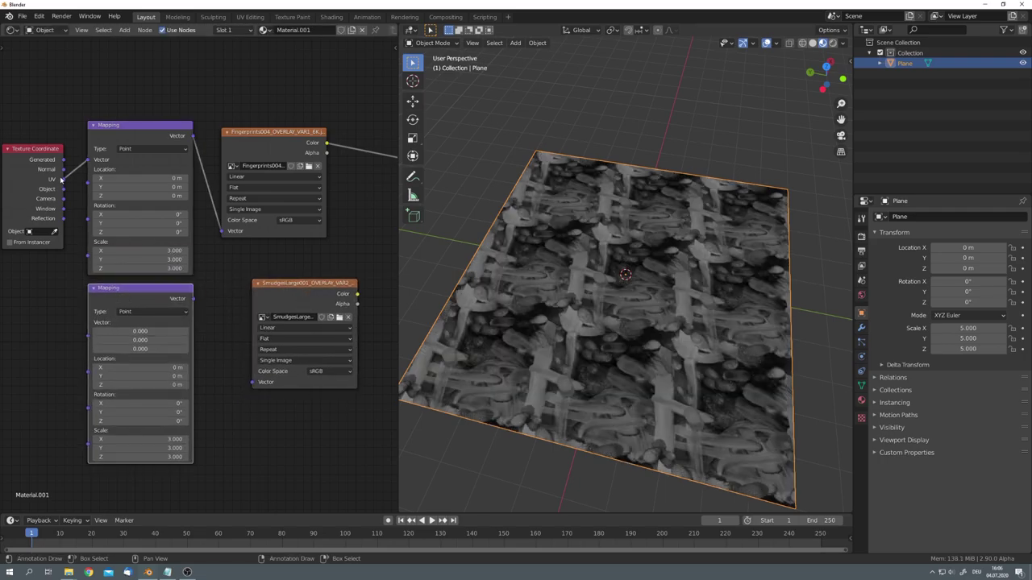
{"action": "left_click_drag", "start_coordinate": [64, 179], "coordinate": [88, 335]}
Step: Set the second Mapping node's scale to 2 on all axes and connect it to the smudges texture's Vector input
{"action": "left_click_drag", "start_coordinate": [159, 412], "coordinate": [161, 430]}
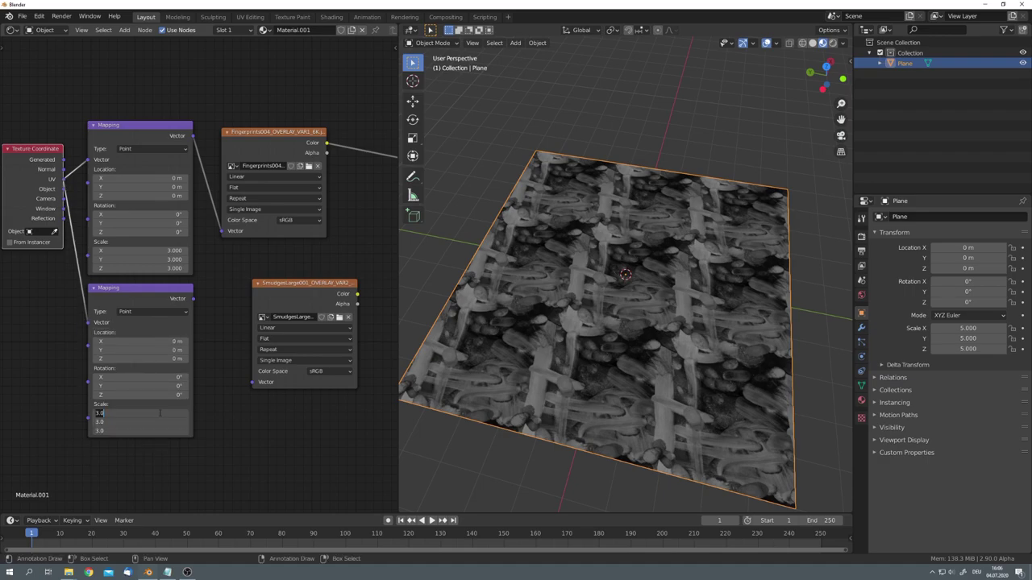
{"action": "type", "text": "2"}
{"action": "key", "text": "Return"}
{"action": "left_click_drag", "start_coordinate": [193, 298], "coordinate": [255, 381]}
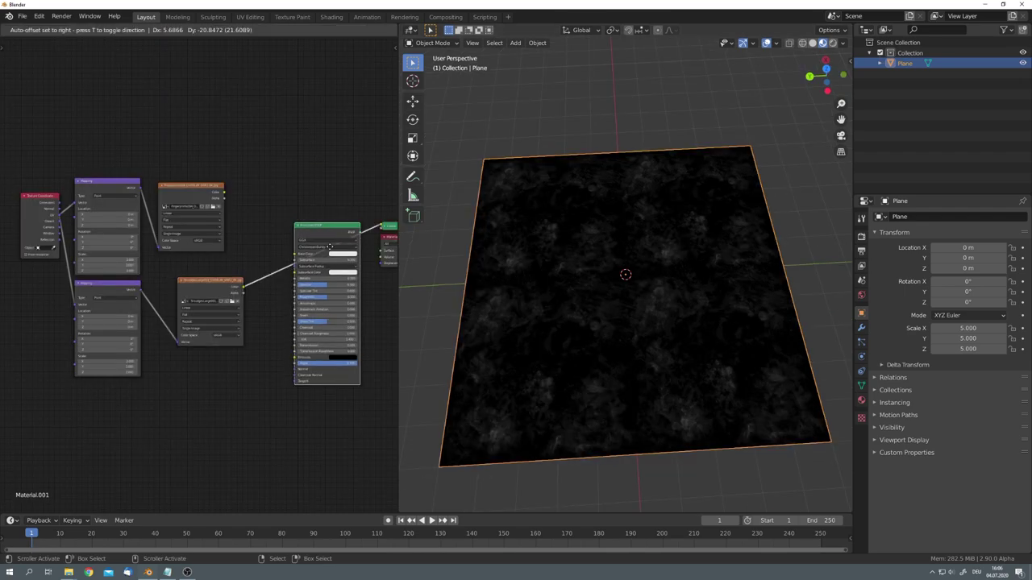
Step: Move the Principled BSDF out of the way and combine the fingerprints and smudges textures with a Mix node
{"action": "left_click_drag", "start_coordinate": [343, 224], "coordinate": [343, 332]}
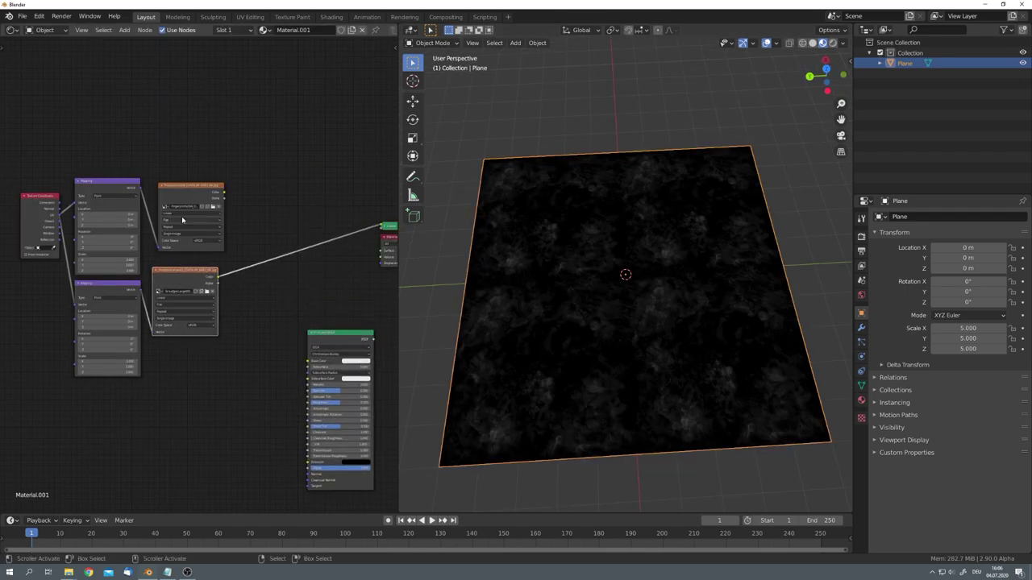
{"action": "right_click_drag", "start_coordinate": [195, 188], "coordinate": [191, 282], "text": "ctrl+shift"}
{"action": "left_click", "coordinate": [267, 242]}
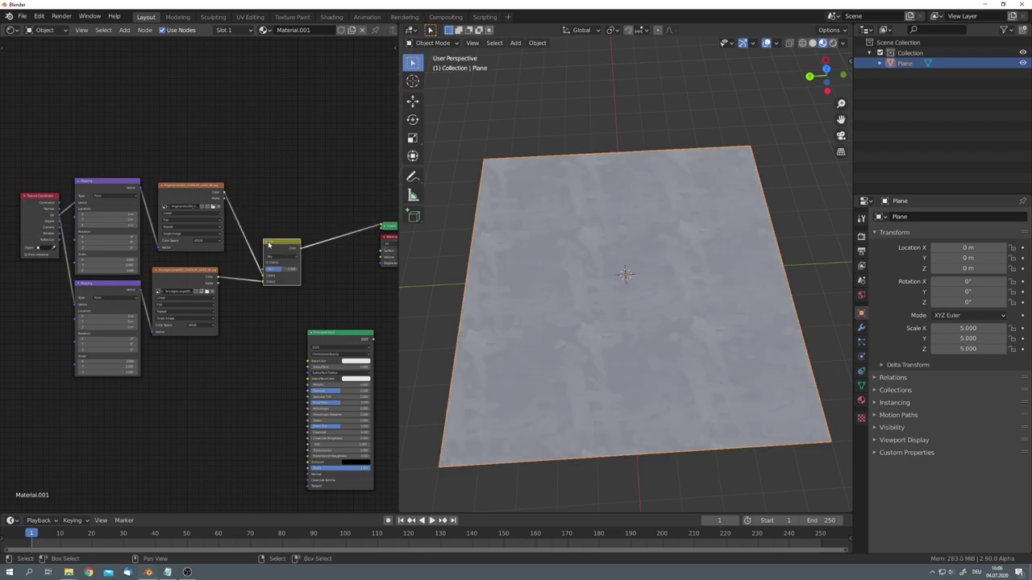
{"action": "left_click_drag", "start_coordinate": [282, 247], "coordinate": [260, 233]}
Step: Set the Mix node to Screen blending with a factor of 0.182 and swap its two colour inputs
{"action": "middle_click_drag", "start_coordinate": [506, 297], "coordinate": [593, 275]}
{"action": "scroll", "coordinate": [594, 275], "scroll_direction": "up", "scroll_amount": 3}
{"action": "scroll", "coordinate": [271, 268], "scroll_direction": "up", "scroll_amount": 5}
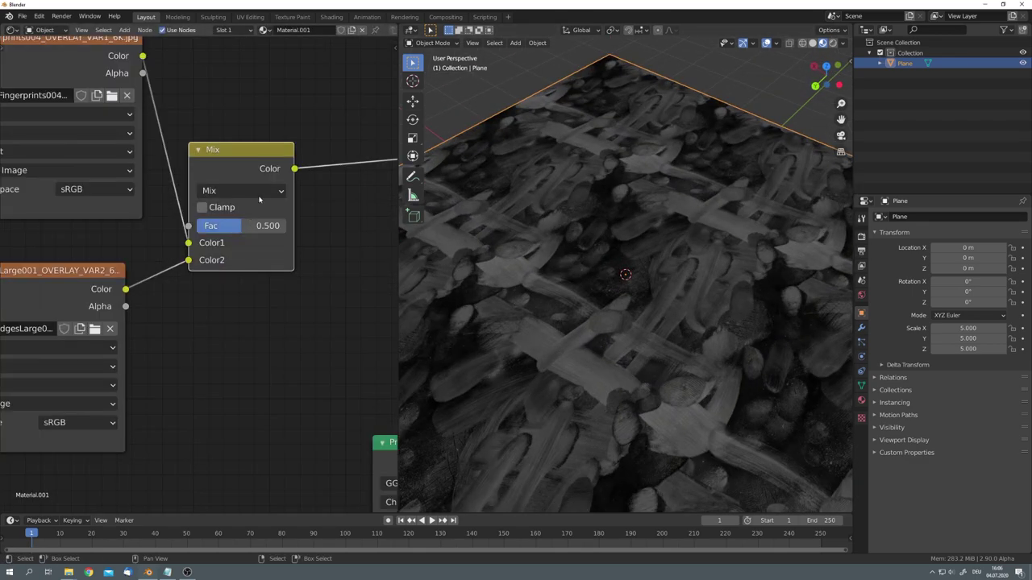
{"action": "left_click", "coordinate": [241, 190]}
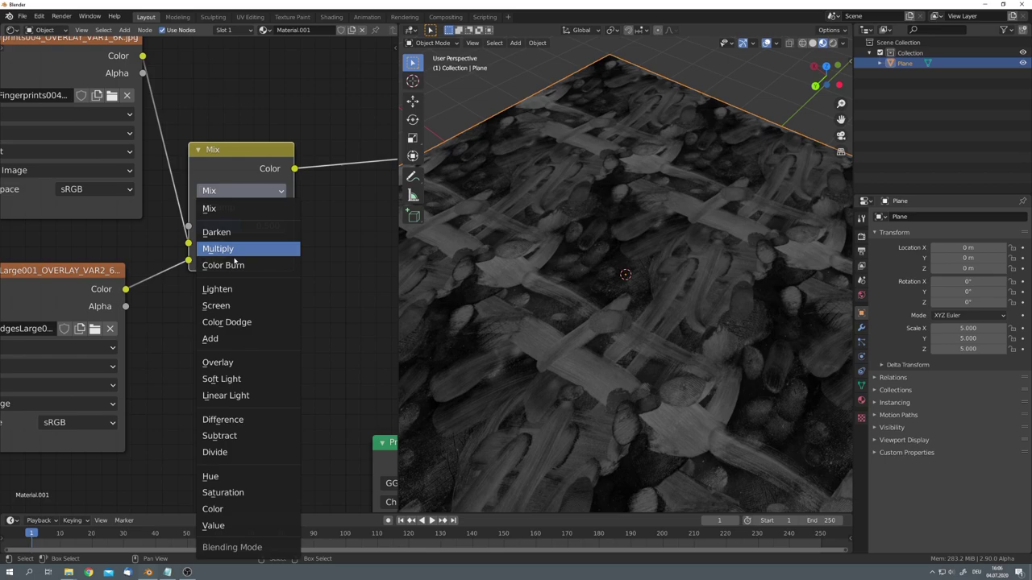
{"action": "left_click", "coordinate": [216, 306]}
{"action": "middle_click_drag", "start_coordinate": [556, 248], "coordinate": [547, 242]}
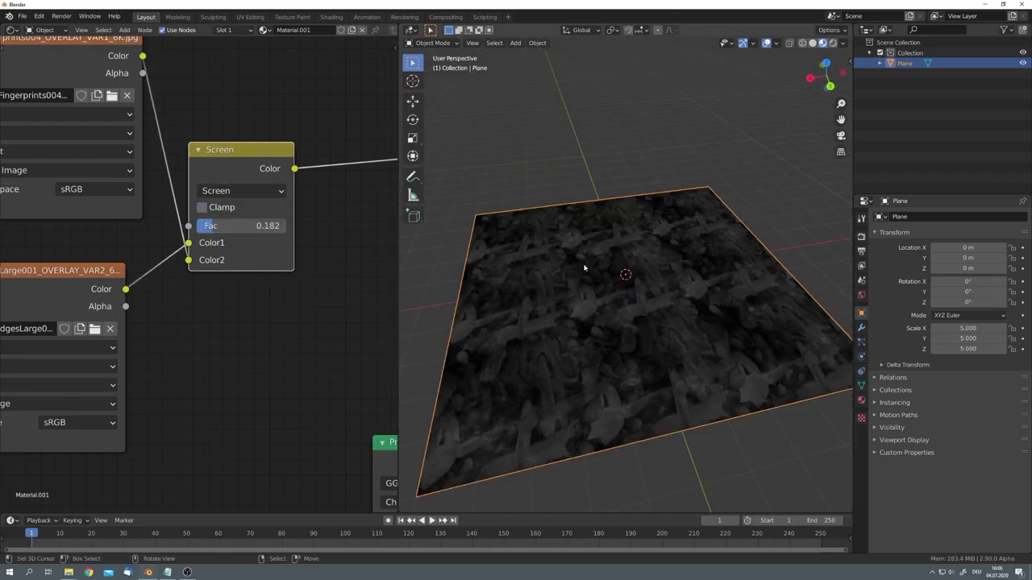
Step: Connect the Screen node's colour output to the Principled BSDF's Base Color and Roughness inputs
{"action": "scroll", "coordinate": [194, 198], "scroll_direction": "down", "scroll_amount": 3}
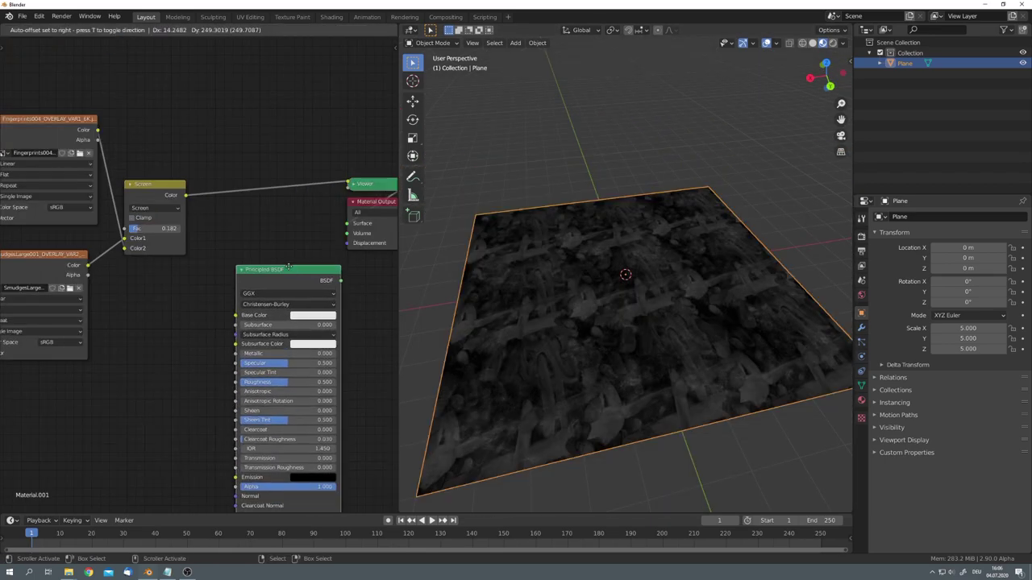
{"action": "left_click_drag", "start_coordinate": [186, 196], "coordinate": [234, 302]}
{"action": "left_click_drag", "start_coordinate": [269, 265], "coordinate": [247, 203]}
Step: Add a Bump node, feed the Screen colour into its Height, and connect its output to the Principled BSDF's Normal
{"action": "middle_click_drag", "start_coordinate": [193, 321], "coordinate": [277, 269]}
{"action": "key", "text": "shift+a"}
{"action": "left_click", "coordinate": [260, 273]}
{"action": "type", "text": "bum"}
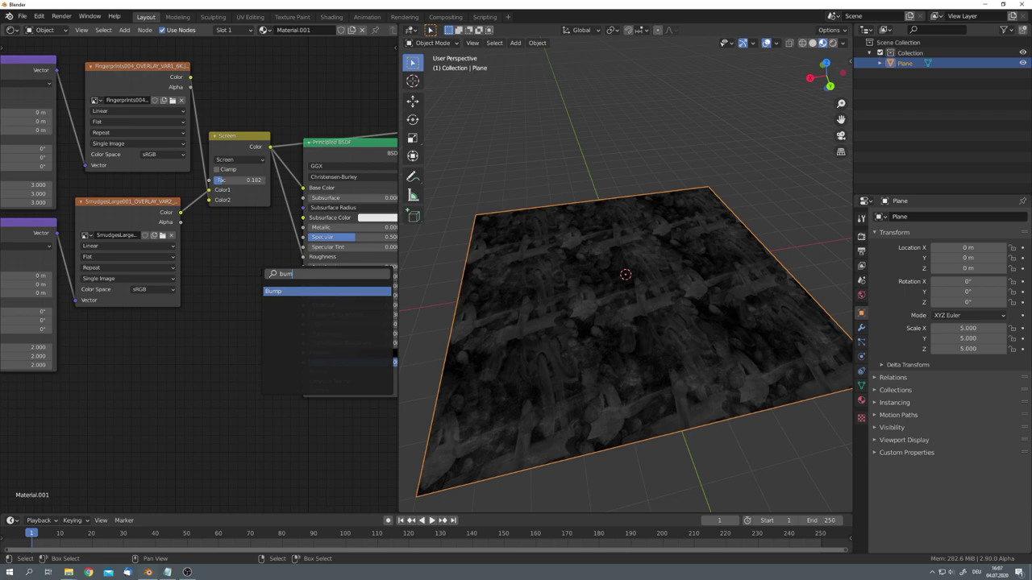
{"action": "key", "text": "Return"}
{"action": "left_click", "coordinate": [217, 279]}
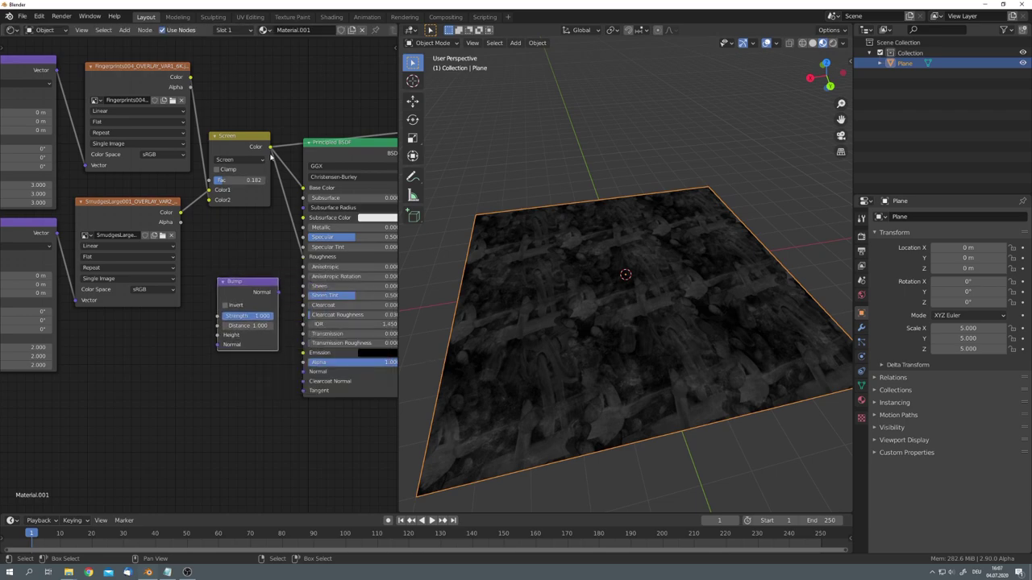
{"action": "left_click_drag", "start_coordinate": [271, 149], "coordinate": [218, 335]}
{"action": "left_click_drag", "start_coordinate": [279, 292], "coordinate": [309, 378]}
Step: Space out the Material Output and Principled BSDF nodes and preview the Principled BSDF on the plane
{"action": "middle_click_drag", "start_coordinate": [309, 381], "coordinate": [156, 368]}
{"action": "scroll", "coordinate": [272, 296], "scroll_direction": "down", "scroll_amount": 6}
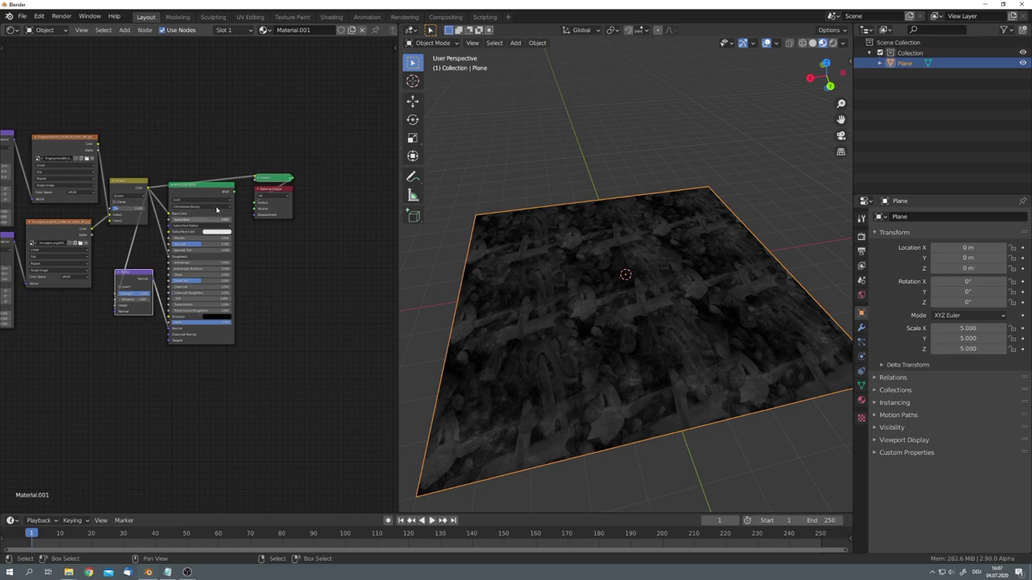
{"action": "left_click_drag", "start_coordinate": [267, 216], "coordinate": [319, 202]}
{"action": "left_click_drag", "start_coordinate": [210, 192], "coordinate": [262, 196]}
{"action": "left_click", "coordinate": [259, 209], "text": "ctrl+shift"}
{"action": "middle_click_drag", "start_coordinate": [521, 295], "coordinate": [564, 278]}
Step: Reposition the Bump node and lower its strength to 0.240
{"action": "scroll", "coordinate": [184, 283], "scroll_direction": "up", "scroll_amount": 3}
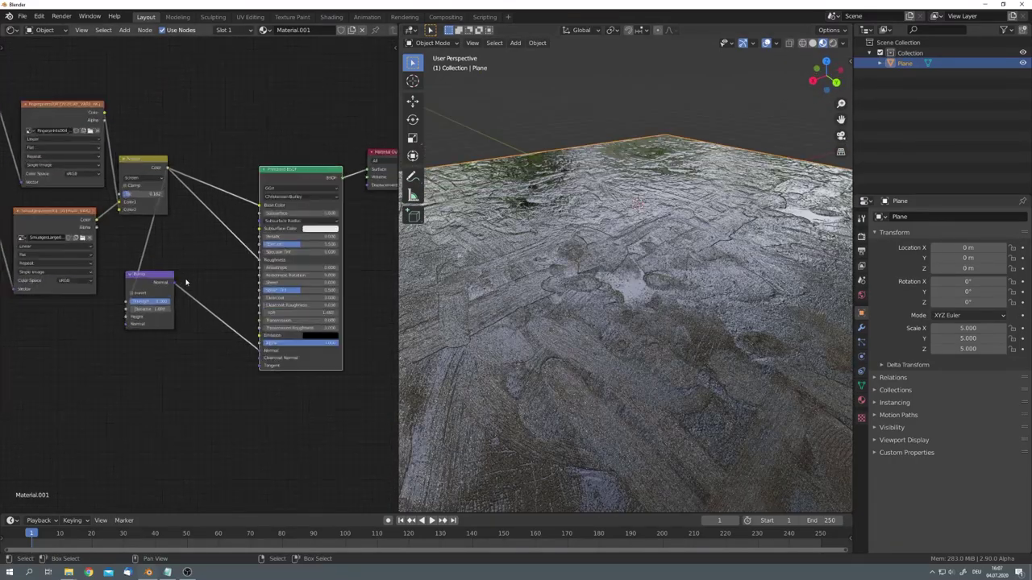
{"action": "left_click_drag", "start_coordinate": [135, 281], "coordinate": [211, 319]}
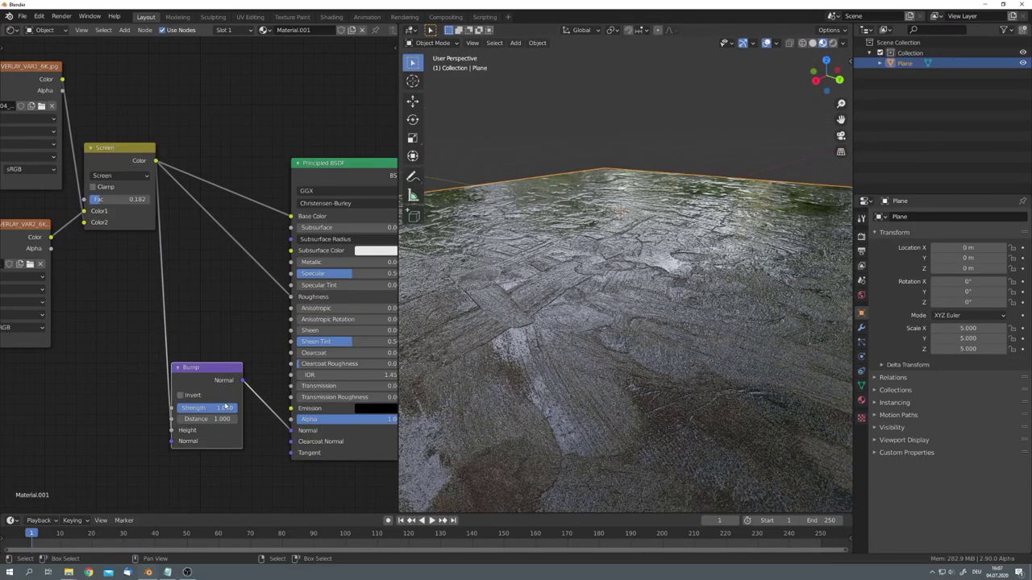
{"action": "left_click_drag", "start_coordinate": [227, 408], "coordinate": [196, 408]}
Step: Insert a ColorRamp node between the Screen node's colour output and the Principled BSDF's Roughness input
{"action": "middle_click_drag", "start_coordinate": [206, 305], "coordinate": [213, 351]}
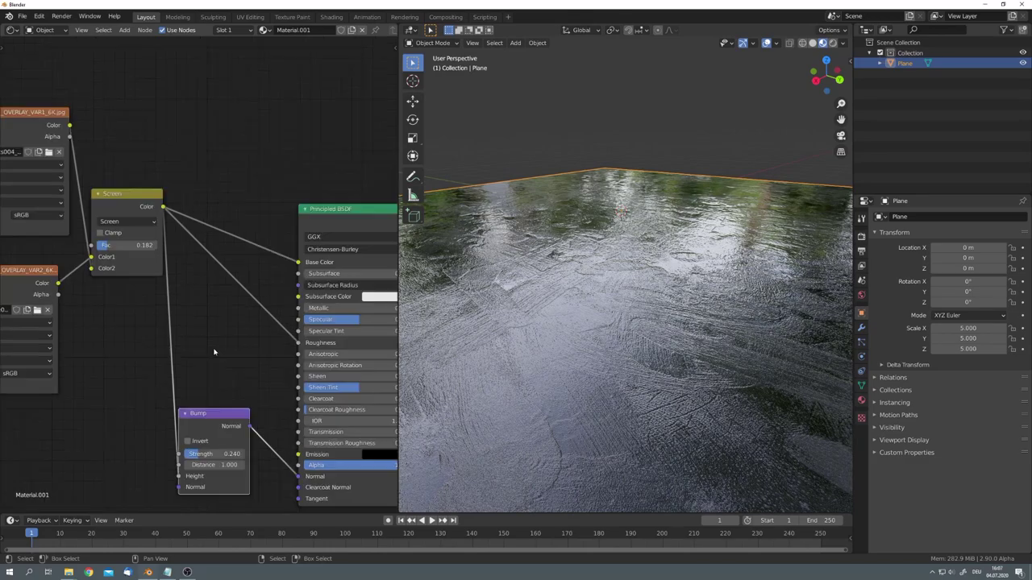
{"action": "key", "text": "shift+a"}
{"action": "left_click", "coordinate": [208, 351]}
{"action": "type", "text": "c"}
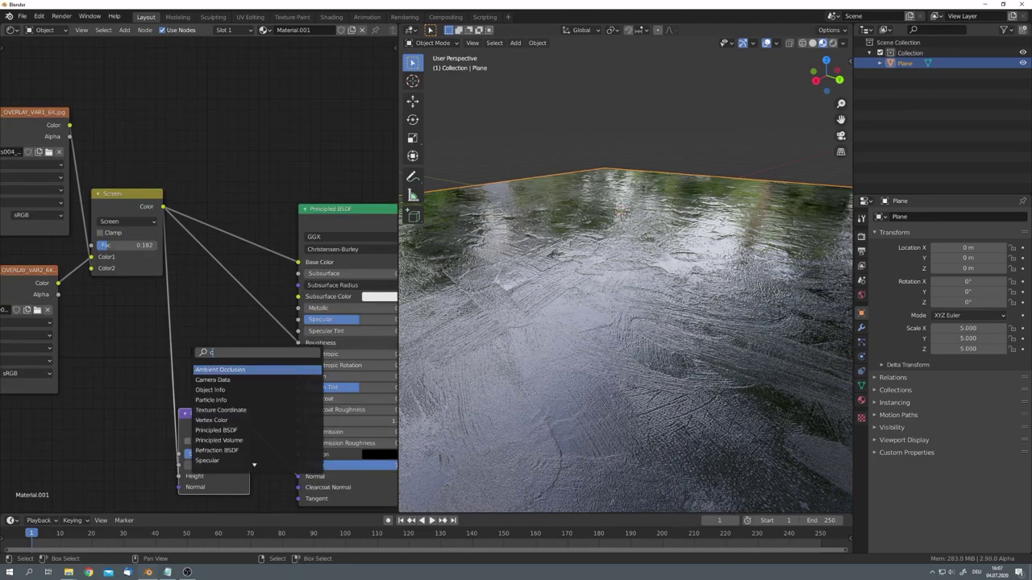
{"action": "type", "text": "olo"}
{"action": "left_click", "coordinate": [225, 380]}
{"action": "left_click", "coordinate": [241, 306]}
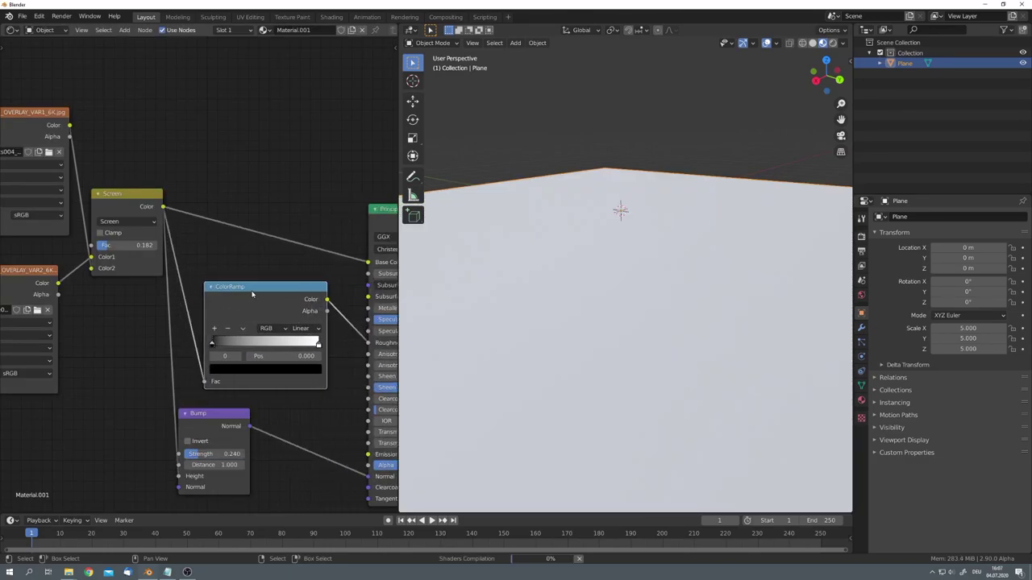
{"action": "left_click_drag", "start_coordinate": [253, 295], "coordinate": [258, 296]}
Step: Duplicate the ColorRamp node and insert the copy between the Screen node's colour output and the Principled BSDF's Base Color
{"action": "middle_click_drag", "start_coordinate": [262, 308], "coordinate": [199, 295]}
{"action": "key", "text": "shift+d"}
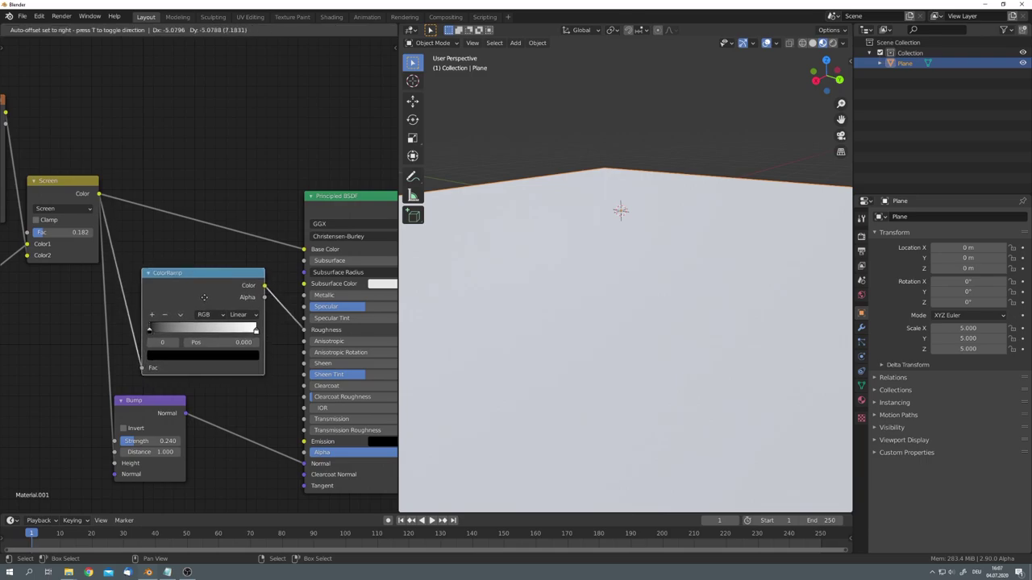
{"action": "left_click", "coordinate": [215, 216]}
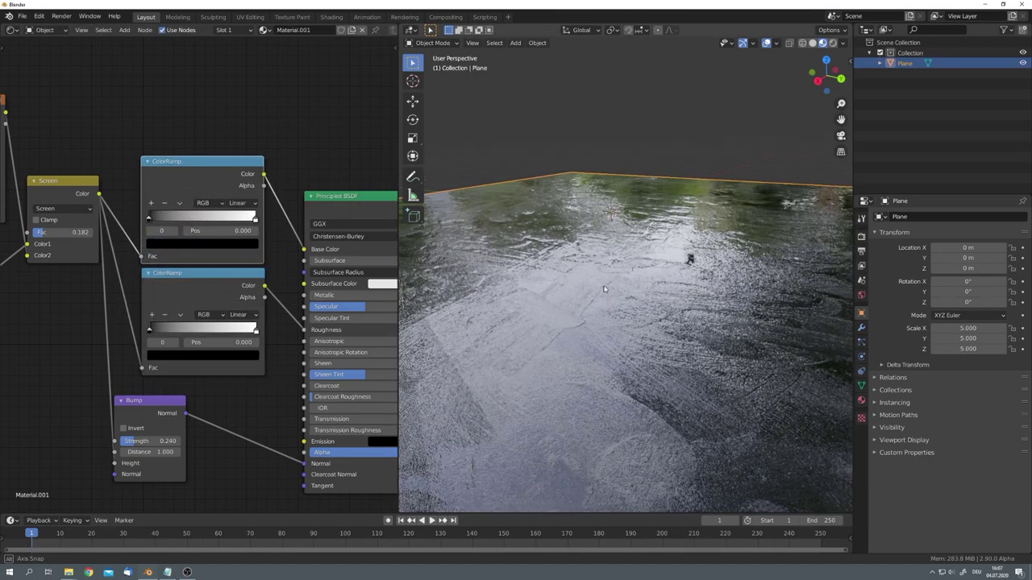
Step: Preview the roughness ColorRamp, move its white stop to position 0.085 and lighten its black stop to a grey of value 0.543
{"action": "scroll", "coordinate": [194, 284], "scroll_direction": "up", "scroll_amount": 3}
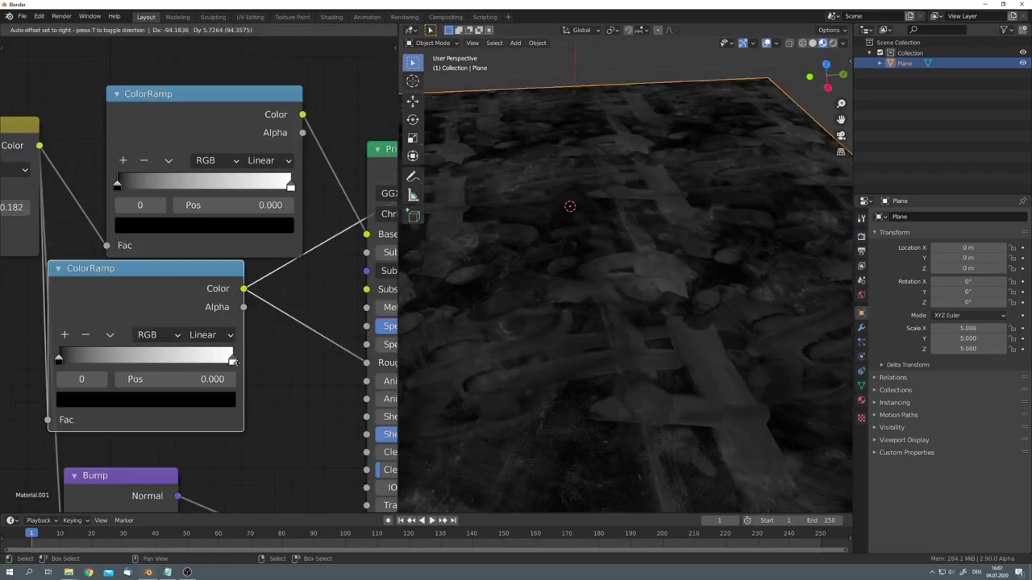
{"action": "left_click_drag", "start_coordinate": [283, 356], "coordinate": [136, 358]}
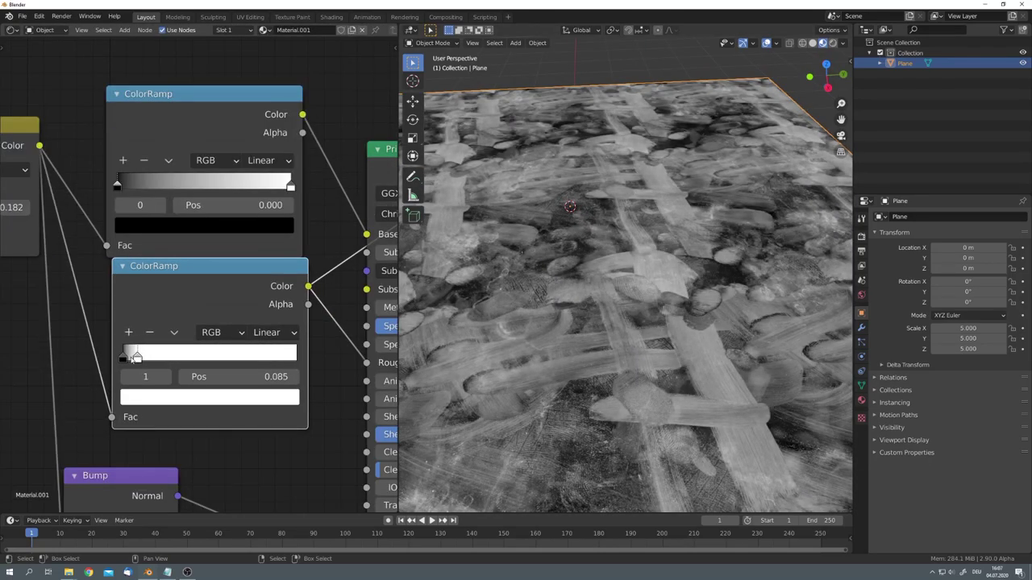
{"action": "left_click", "coordinate": [122, 356]}
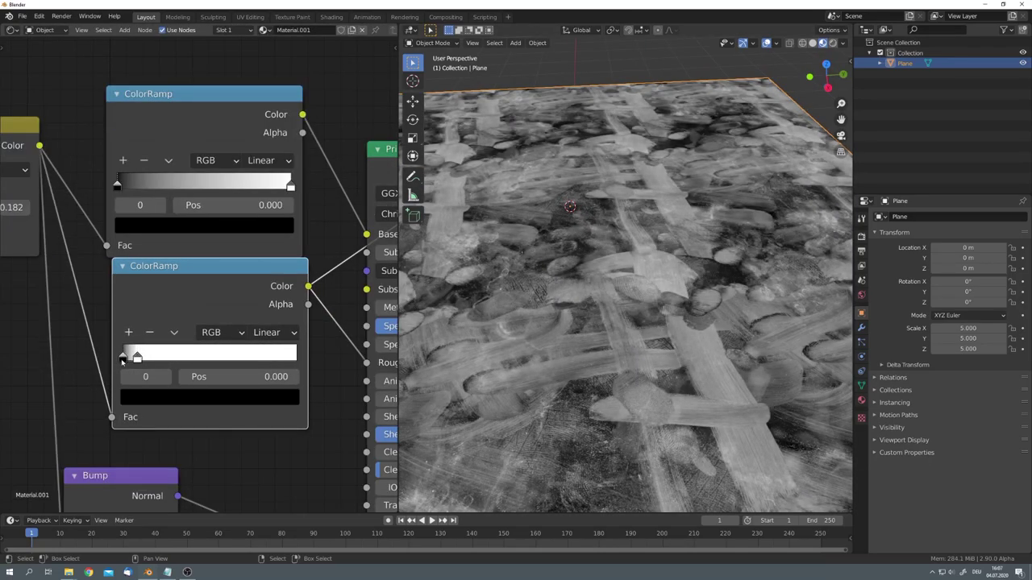
{"action": "left_click", "coordinate": [163, 397]}
{"action": "left_click_drag", "start_coordinate": [263, 221], "coordinate": [261, 218]}
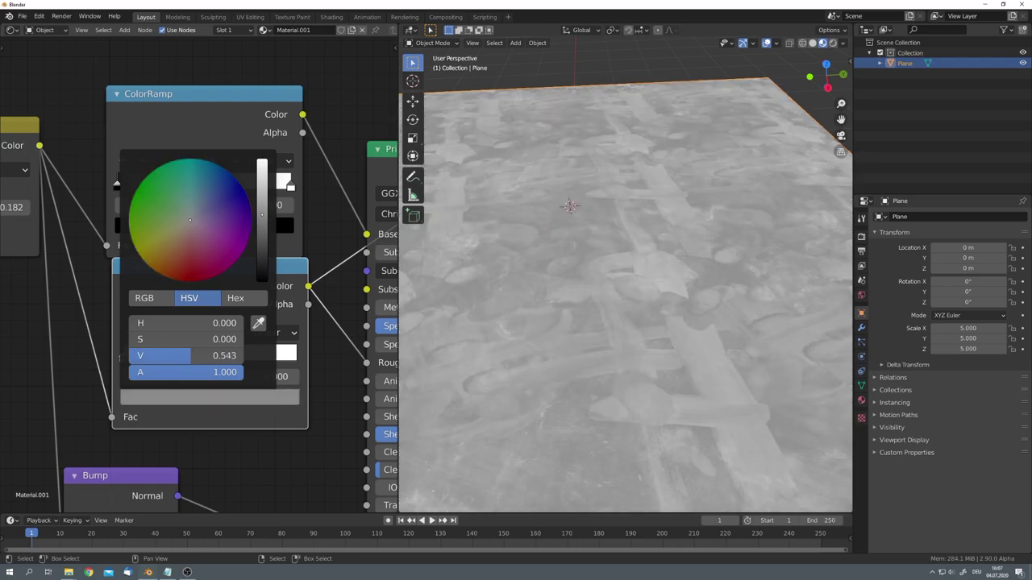
{"action": "scroll", "coordinate": [564, 275], "scroll_direction": "down", "scroll_amount": 4}
{"action": "middle_click_drag", "start_coordinate": [532, 278], "coordinate": [596, 279]}
Step: Preview the base colour ColorRamp, move it up clear of the roughness ramp and darken its white stop to dark grey
{"action": "middle_click_drag", "start_coordinate": [253, 115], "coordinate": [211, 150]}
{"action": "left_click", "coordinate": [211, 150]}
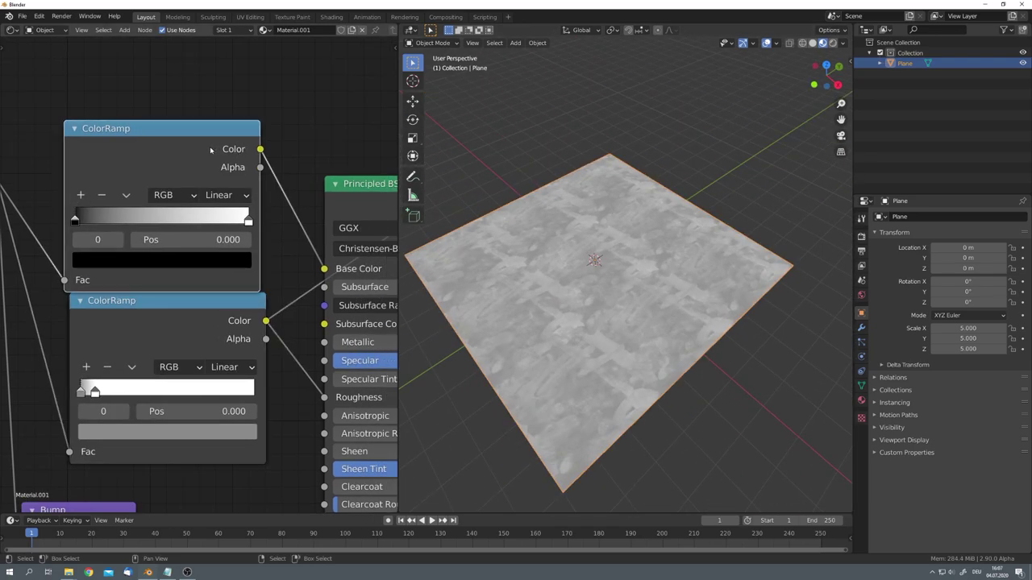
{"action": "left_click", "coordinate": [184, 158], "text": "ctrl+shift"}
{"action": "left_click_drag", "start_coordinate": [183, 159], "coordinate": [186, 129]}
{"action": "middle_click_drag", "start_coordinate": [553, 268], "coordinate": [621, 210]}
{"action": "scroll", "coordinate": [621, 209], "scroll_direction": "up", "scroll_amount": 6}
{"action": "middle_click_drag", "start_coordinate": [547, 208], "coordinate": [540, 242]}
{"action": "left_click", "coordinate": [252, 191]}
{"action": "left_click", "coordinate": [225, 232]}
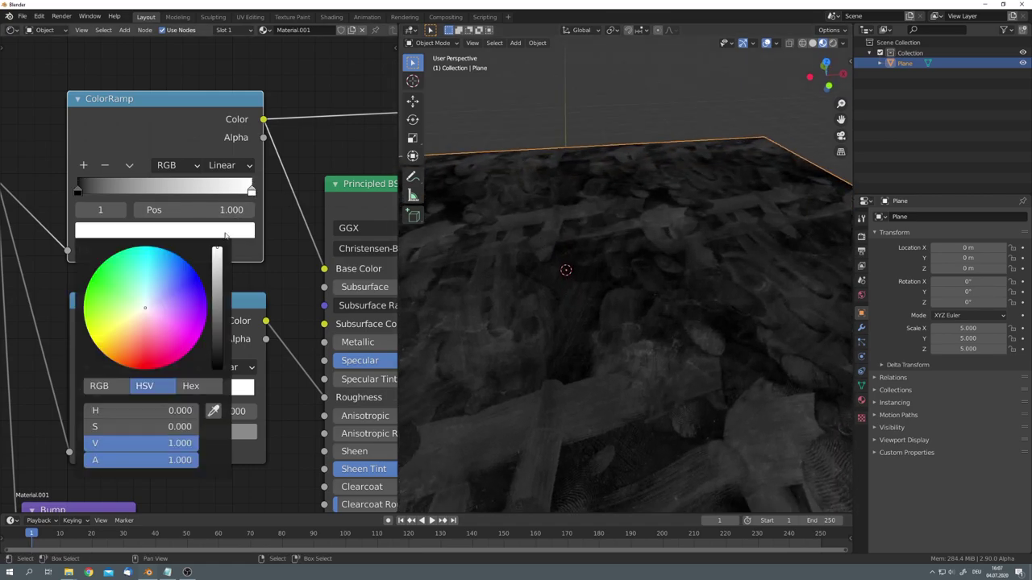
{"action": "left_click_drag", "start_coordinate": [218, 280], "coordinate": [215, 322]}
{"action": "scroll", "coordinate": [534, 304], "scroll_direction": "down", "scroll_amount": 4}
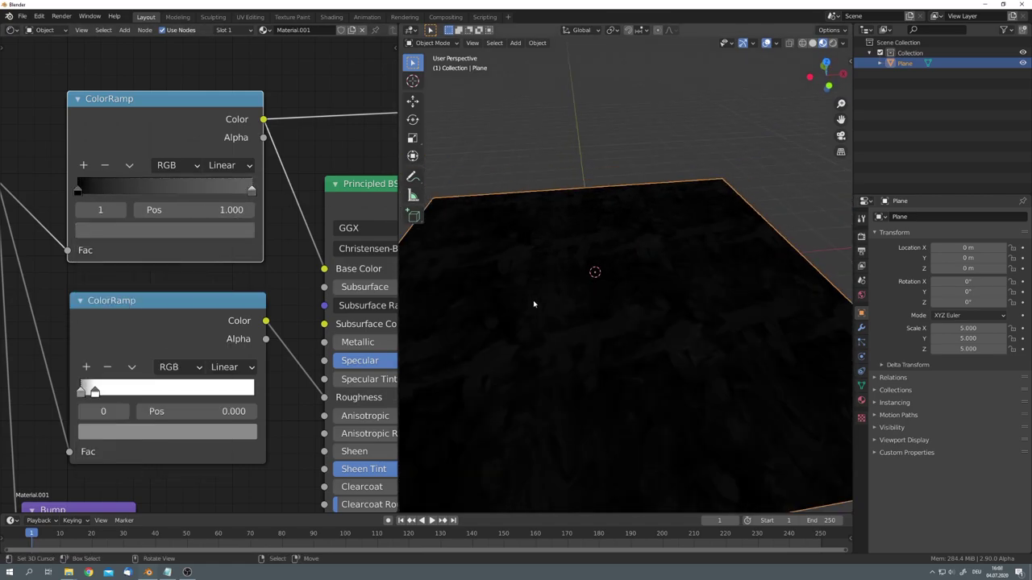
Step: Preview the Principled BSDF on the plane again through the Material Output
{"action": "middle_click_drag", "start_coordinate": [378, 237], "coordinate": [182, 220]}
{"action": "left_click", "coordinate": [244, 190], "text": "ctrl+shift"}
{"action": "middle_click_drag", "start_coordinate": [268, 207], "coordinate": [277, 166]}
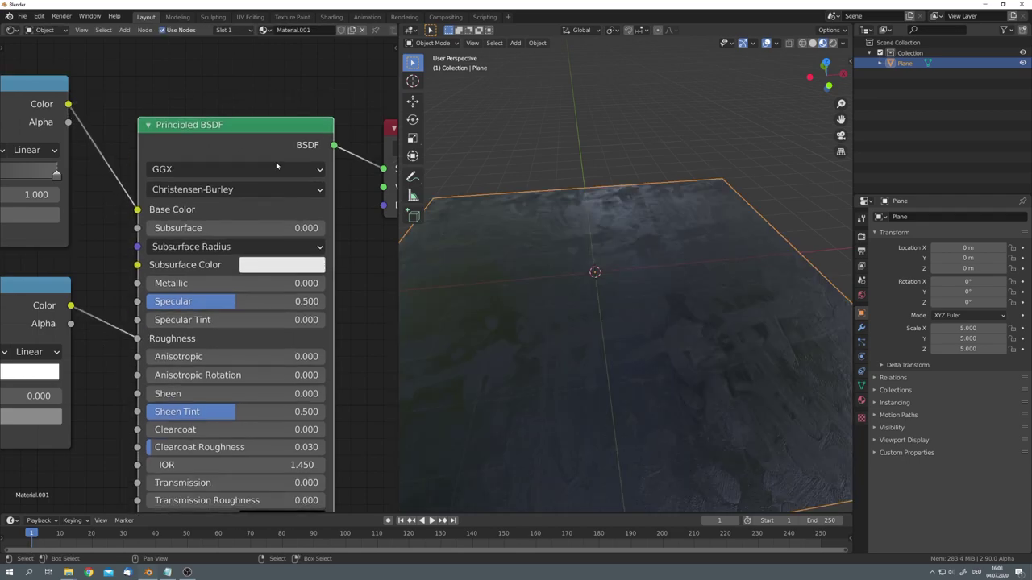
{"action": "mouse_move", "coordinate": [596, 310]}
{"action": "middle_mouse_down"}
{"action": "mouse_move", "coordinate": [608, 325]}
{"action": "mouse_move", "coordinate": [617, 307]}
{"action": "mouse_move", "coordinate": [586, 300]}
{"action": "middle_mouse_up"}
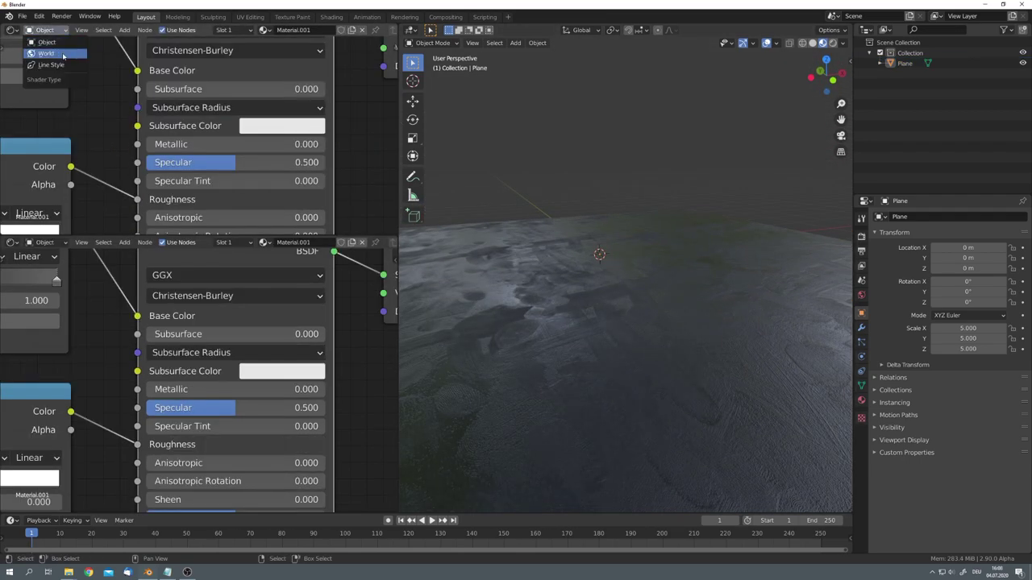
Step: Split the node editor, show the World nodes in one half and feed epping_forest_02_2k.hdr as an environment texture into the Background colour
{"action": "left_click", "coordinate": [44, 53]}
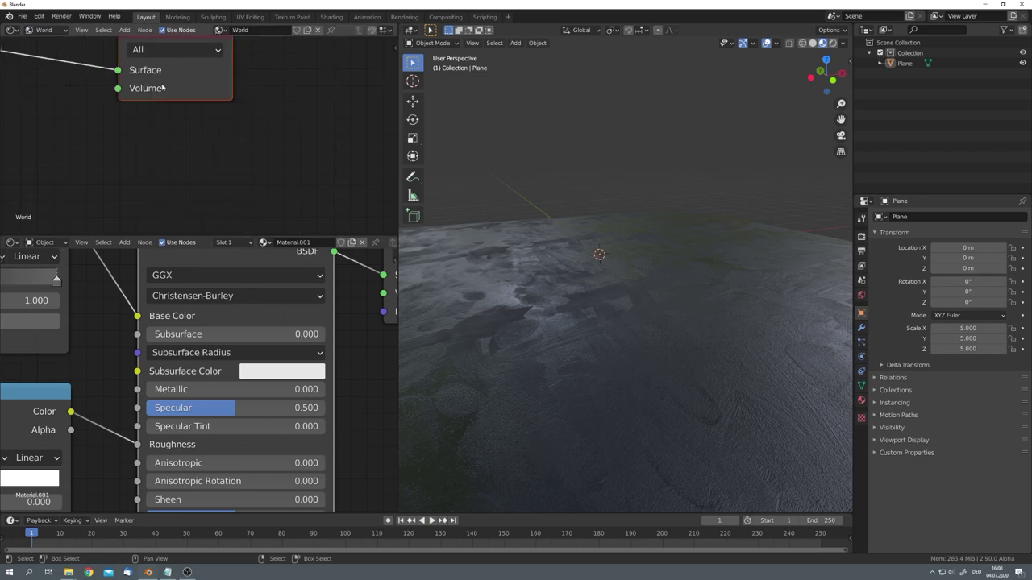
{"action": "scroll", "coordinate": [162, 87], "scroll_direction": "down", "scroll_amount": 5}
{"action": "middle_click_drag", "start_coordinate": [162, 87], "coordinate": [238, 111]}
{"action": "middle_click_drag", "start_coordinate": [121, 93], "coordinate": [320, 125]}
{"action": "key", "text": "shift+a"}
{"action": "left_click", "coordinate": [160, 91]}
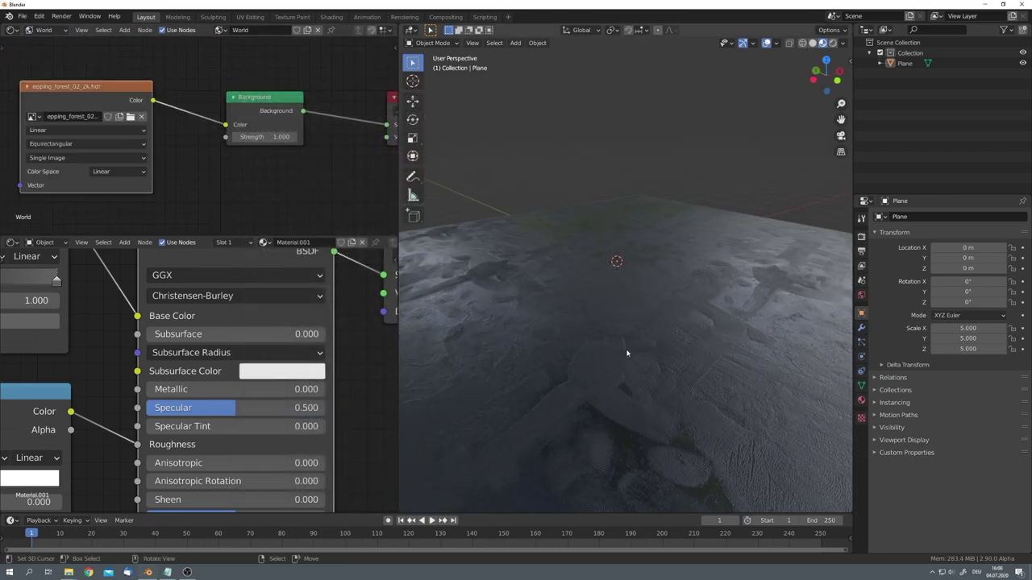
Step: Inspect the plane under the forest HDRI in rendered viewport shading
{"action": "key", "text": "z"}
{"action": "left_click", "coordinate": [668, 437]}
{"action": "middle_click_drag", "start_coordinate": [695, 285], "coordinate": [682, 295]}
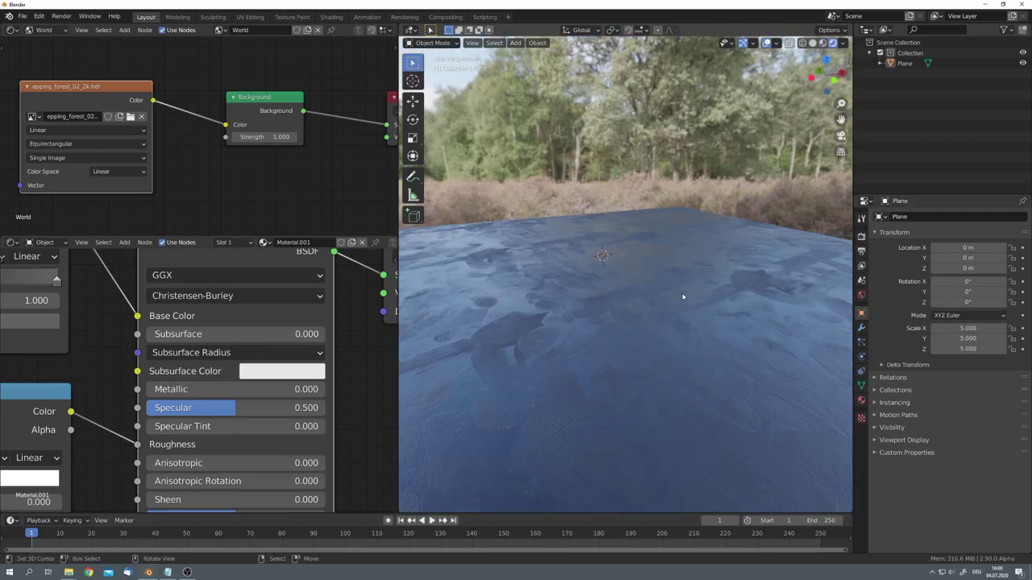
{"action": "scroll", "coordinate": [681, 294], "scroll_direction": "down", "scroll_amount": 6}
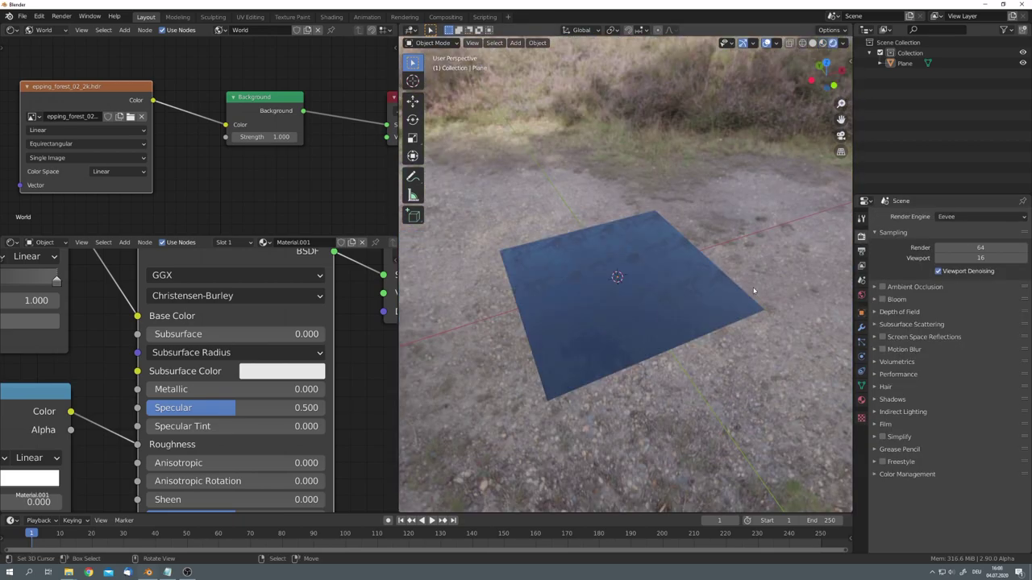
Step: Switch the render engine to Cycles, make the film transparent and return the viewport to solid shading
{"action": "left_click", "coordinate": [979, 216]}
{"action": "left_click", "coordinate": [967, 240]}
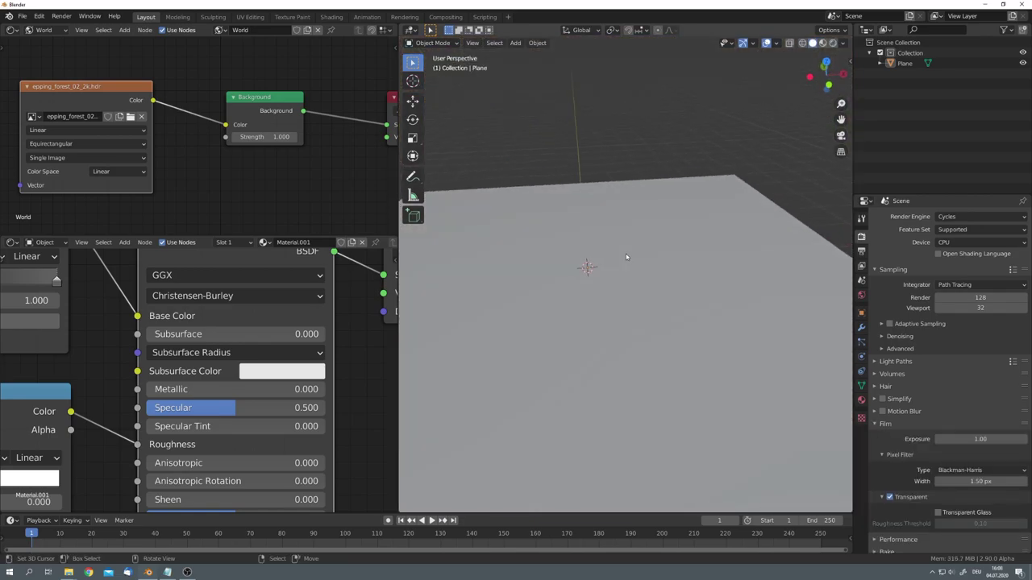
{"action": "scroll", "coordinate": [626, 256], "scroll_direction": "down", "scroll_amount": 5}
{"action": "middle_click_drag", "start_coordinate": [617, 282], "coordinate": [626, 288]}
{"action": "scroll", "coordinate": [626, 288], "scroll_direction": "up", "scroll_amount": 5}
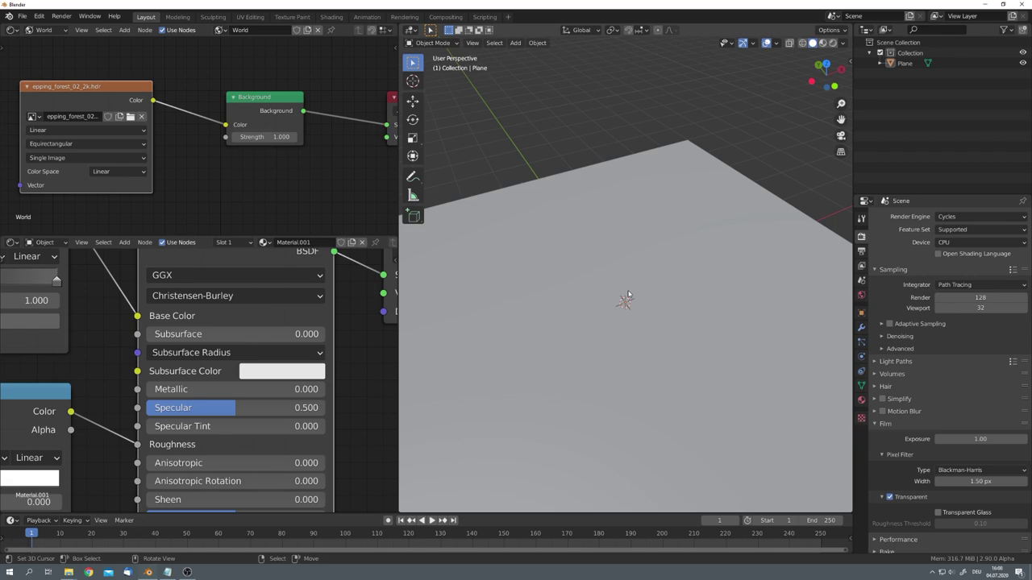
Step: Turn off gravity in the scene settings
{"action": "left_click", "coordinate": [861, 280]}
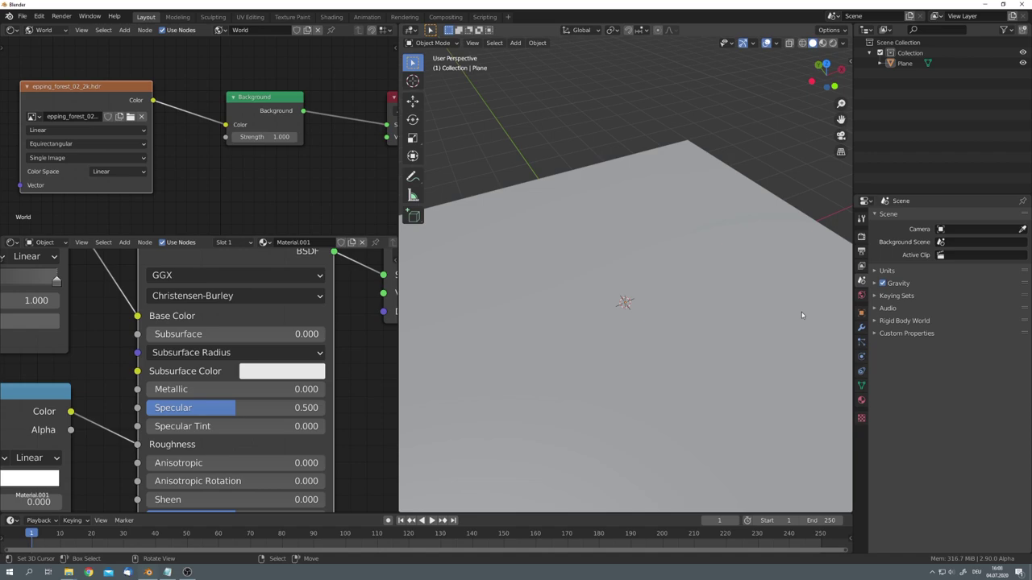
{"action": "left_click", "coordinate": [873, 283]}
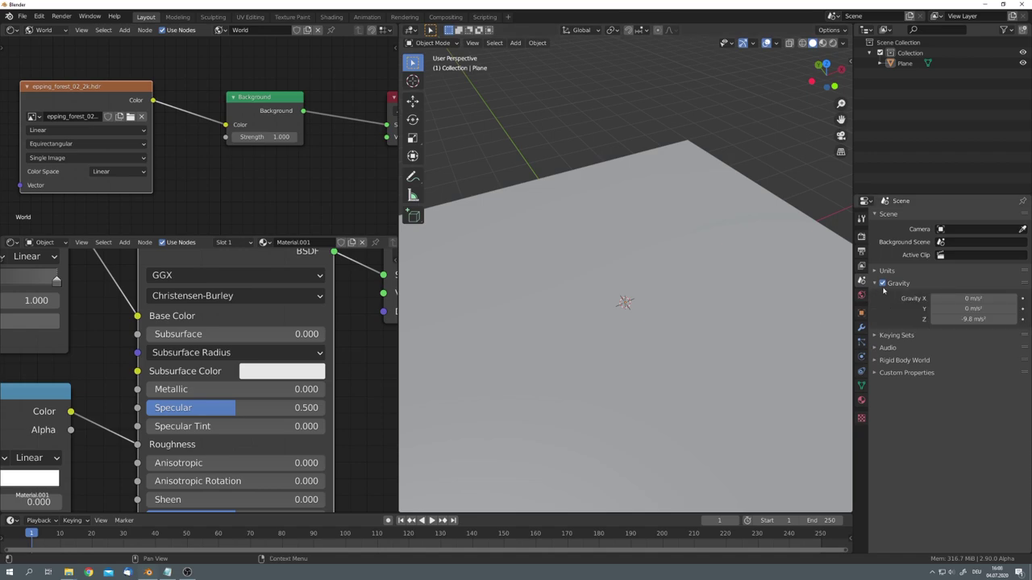
{"action": "left_click", "coordinate": [881, 283]}
Step: Add a UV sphere at the plane's centre, shrink it to a small ball and raise it above the plane
{"action": "middle_click_drag", "start_coordinate": [735, 336], "coordinate": [713, 324]}
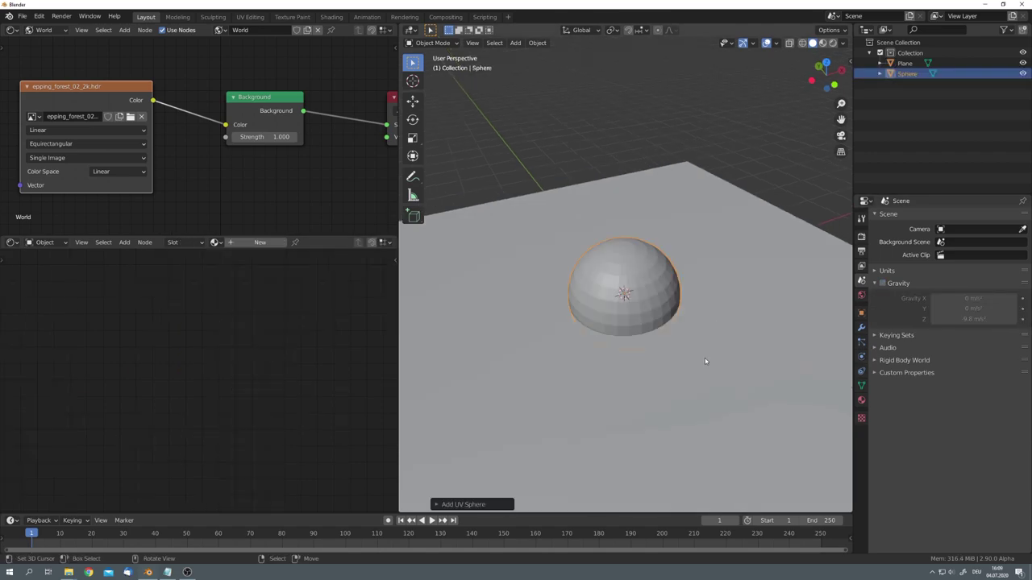
{"action": "middle_click_drag", "start_coordinate": [759, 394], "coordinate": [737, 380]}
{"action": "key", "text": "s"}
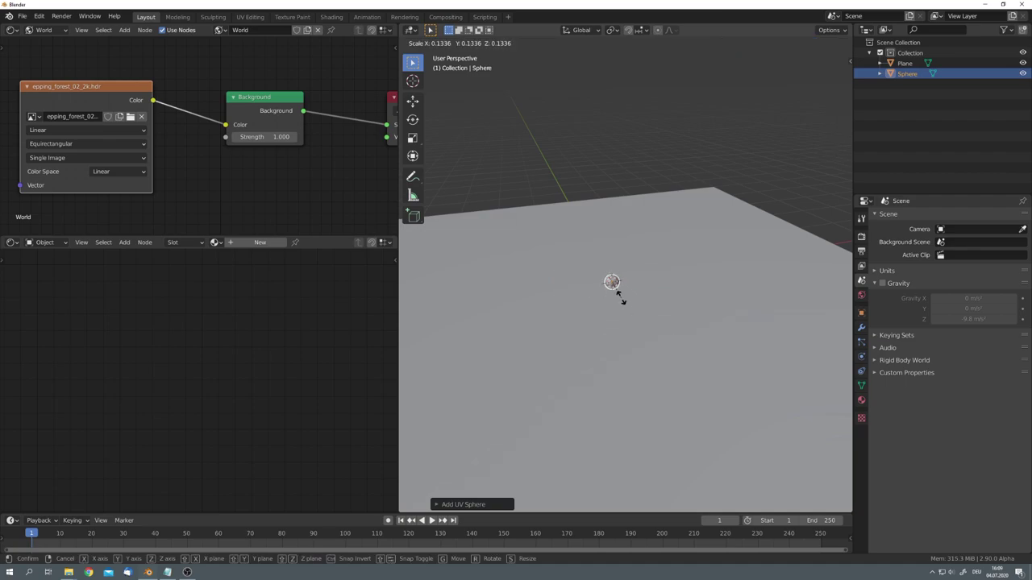
{"action": "left_click", "coordinate": [642, 323]}
Step: Apply the Quick Smoke effect to the small sphere
{"action": "key", "text": "F3"}
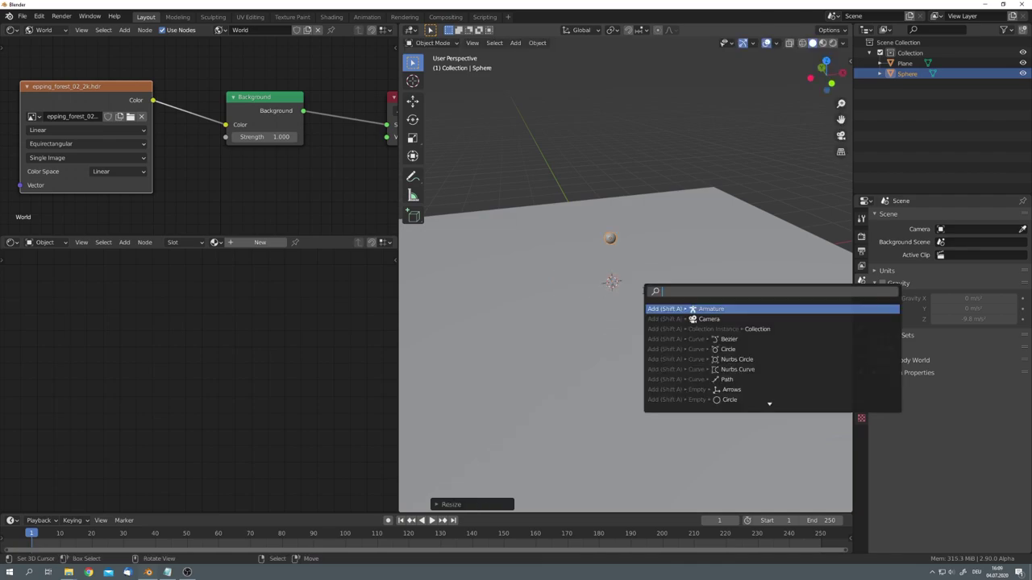
{"action": "type", "text": "quick s"}
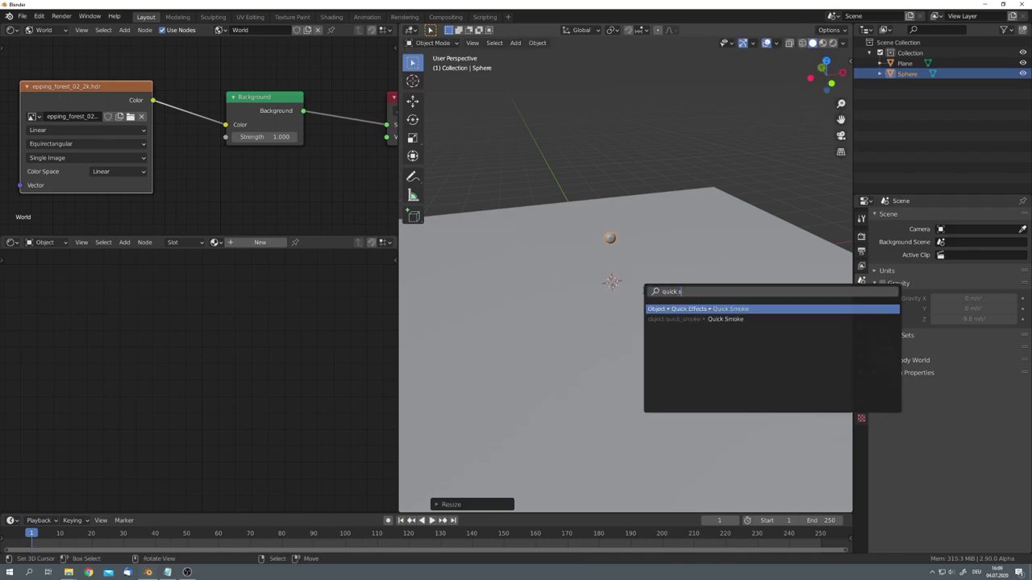
{"action": "key", "text": "Return"}
Step: In front view, move the smoke domain along Z so that its base sits on the plane
{"action": "key", "text": "KP_1"}
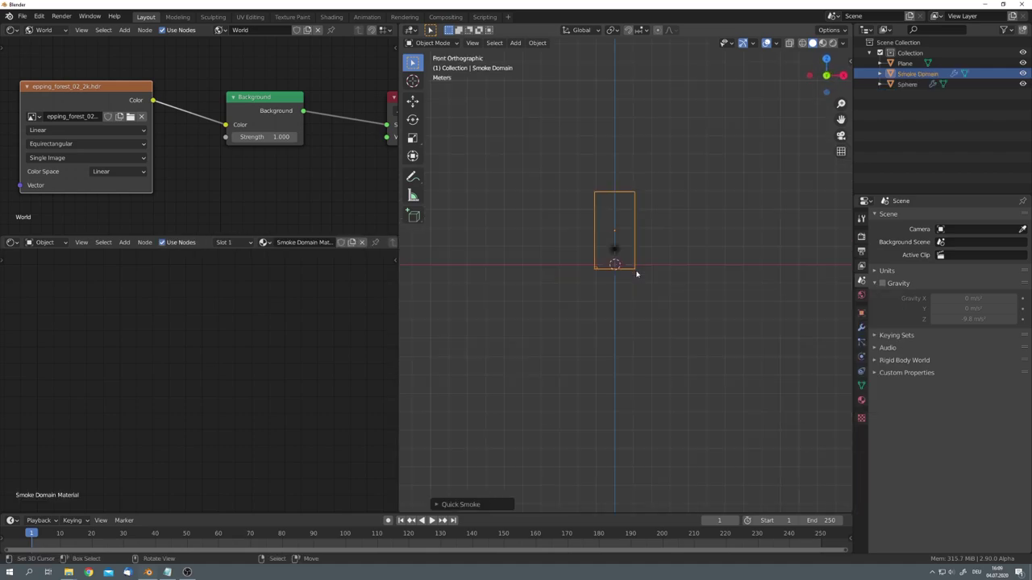
{"action": "scroll", "coordinate": [629, 272], "scroll_direction": "up", "scroll_amount": 5}
{"action": "middle_click_drag", "start_coordinate": [607, 273], "coordinate": [617, 306], "text": "shift"}
{"action": "scroll", "coordinate": [620, 310], "scroll_direction": "down", "scroll_amount": 3}
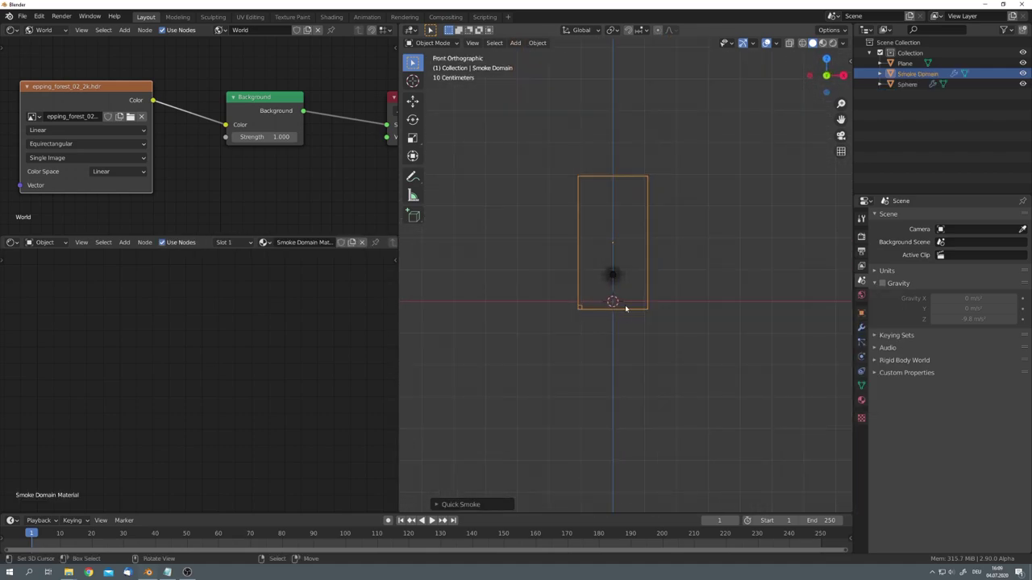
{"action": "key", "text": "g"}
{"action": "key", "text": "z"}
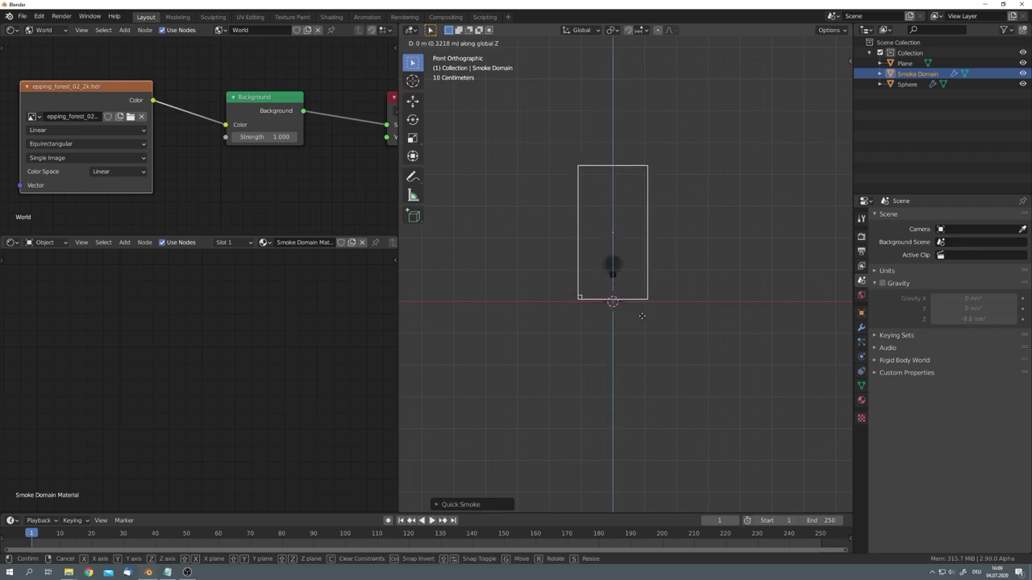
{"action": "left_click", "coordinate": [649, 336]}
{"action": "middle_click_drag", "start_coordinate": [650, 335], "coordinate": [653, 326]}
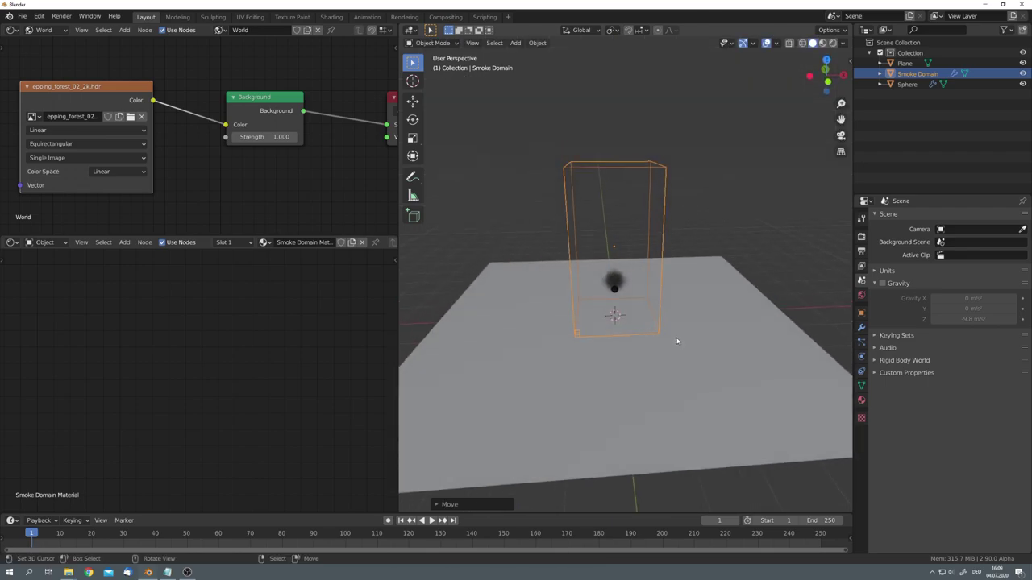
Step: Widen the smoke domain in X and Y while keeping its height, and save the file as untitled.blend
{"action": "scroll", "coordinate": [652, 326], "scroll_direction": "up", "scroll_amount": 3}
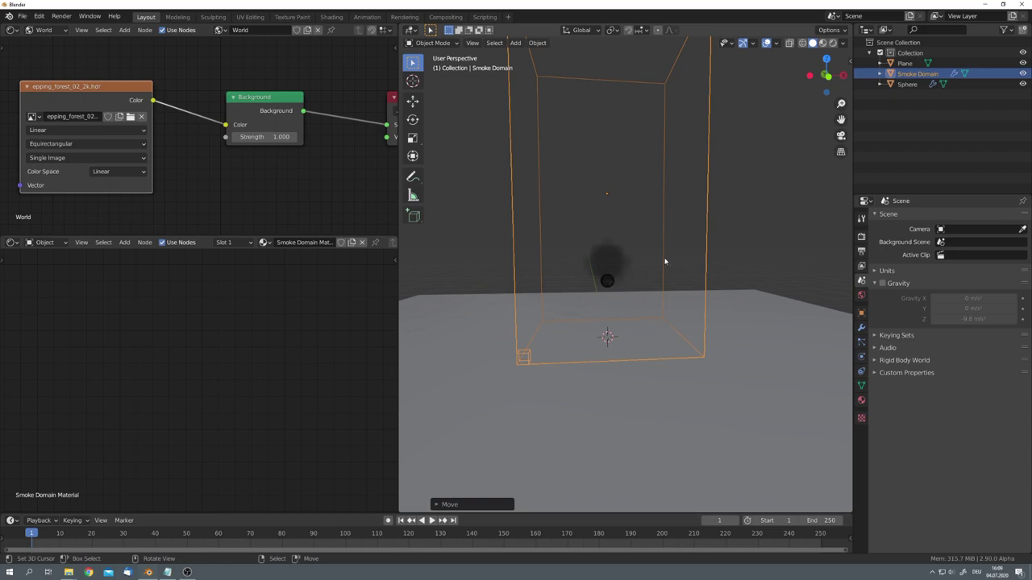
{"action": "scroll", "coordinate": [652, 264], "scroll_direction": "down", "scroll_amount": 5}
{"action": "key", "text": "s"}
{"action": "key", "text": "shift+z"}
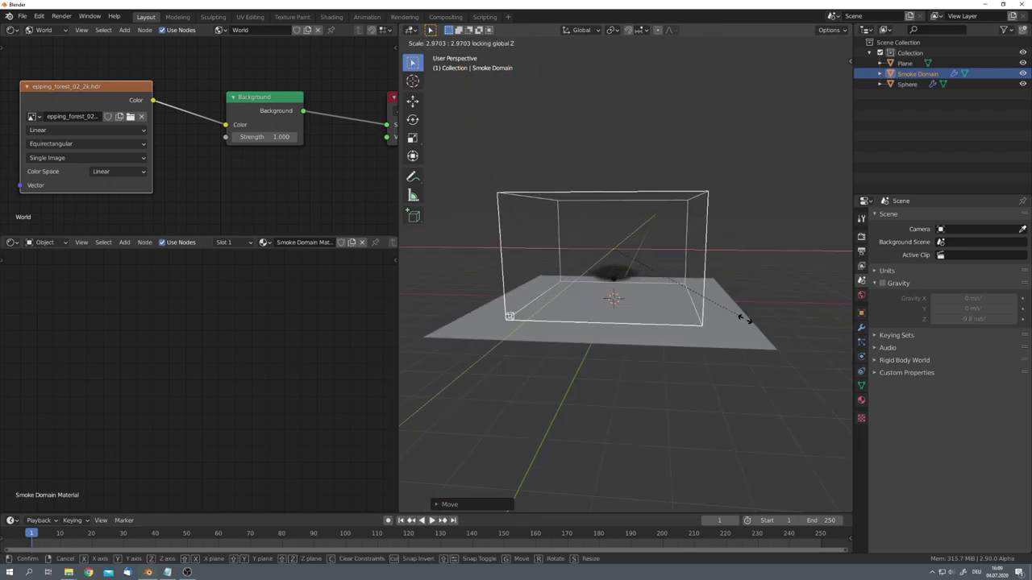
{"action": "left_click", "coordinate": [699, 311]}
{"action": "scroll", "coordinate": [724, 327], "scroll_direction": "up", "scroll_amount": 3}
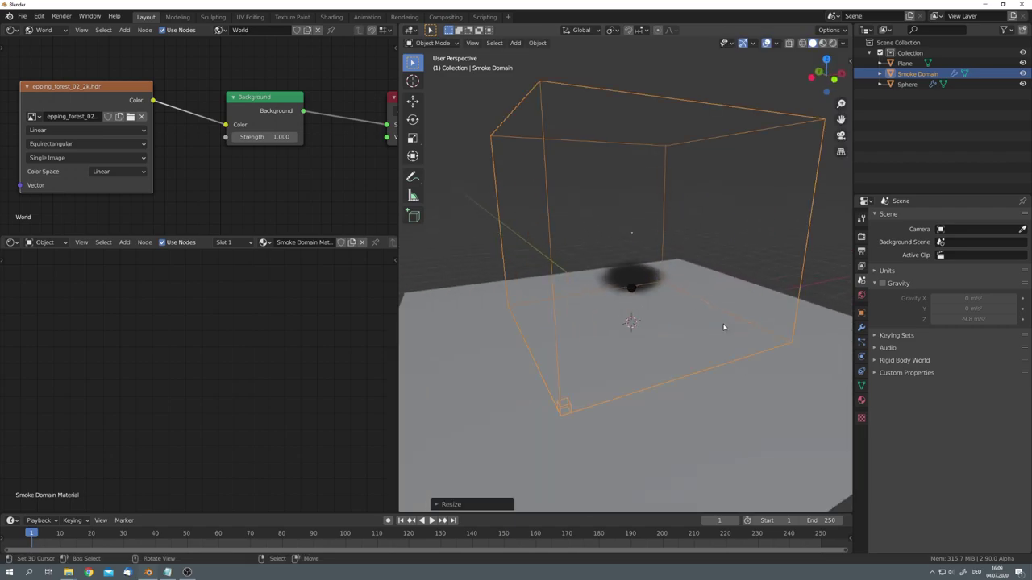
{"action": "middle_click_drag", "start_coordinate": [724, 327], "coordinate": [777, 321]}
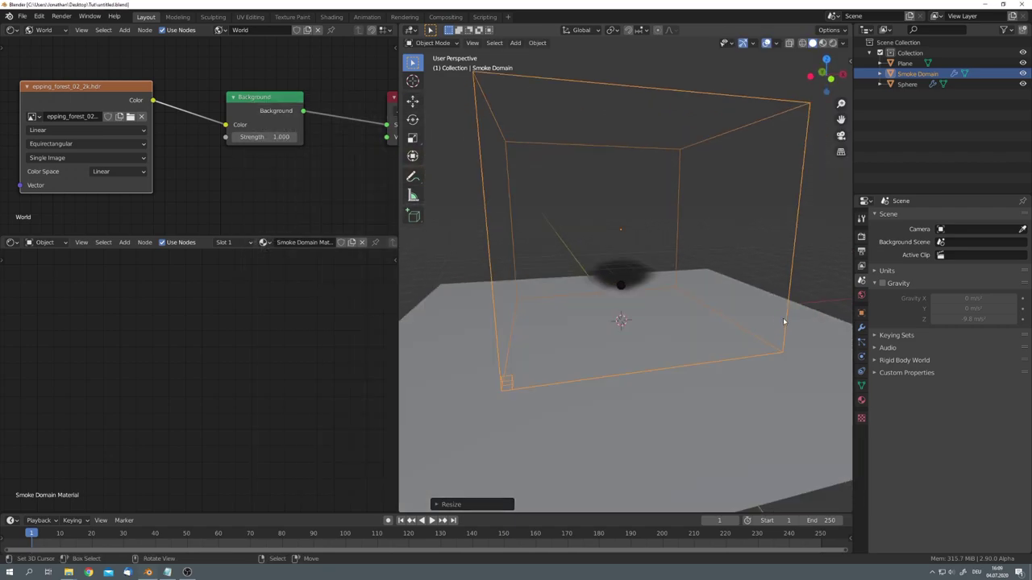
Step: Set the smoke domain's fluid gravity Z to 0
{"action": "left_click", "coordinate": [860, 355]}
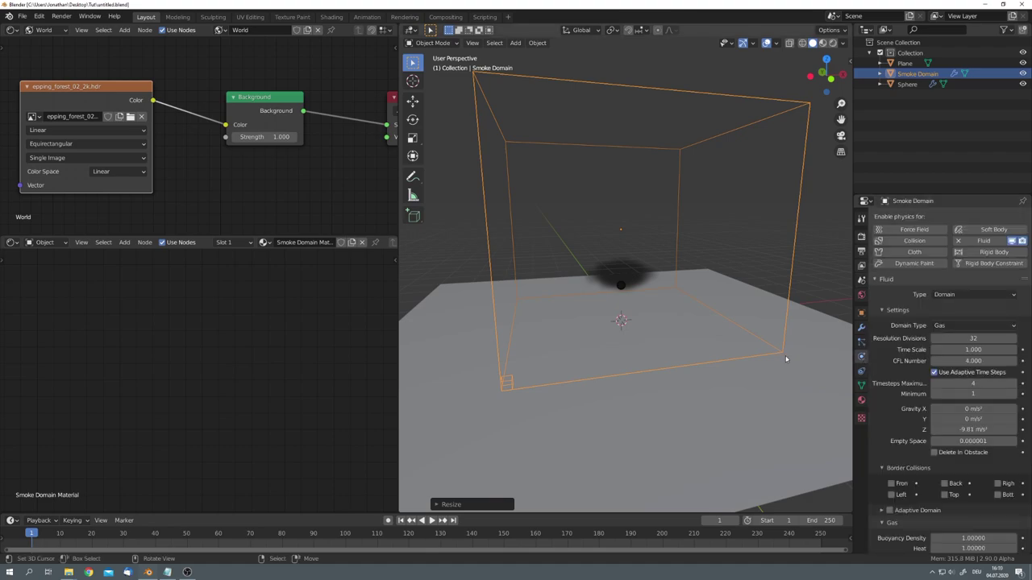
{"action": "scroll", "coordinate": [894, 362], "scroll_direction": "down", "scroll_amount": 3}
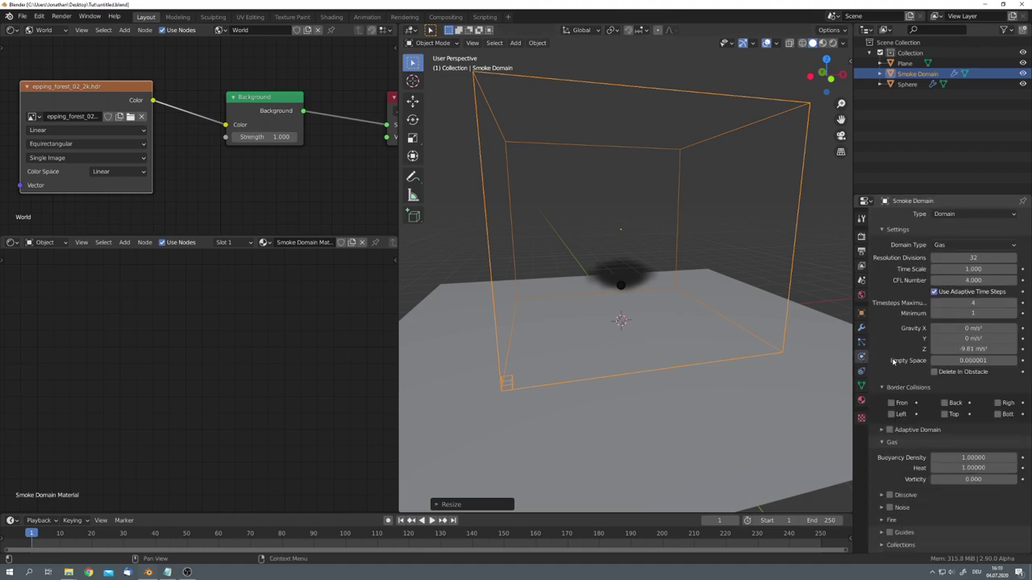
{"action": "left_click", "coordinate": [968, 348]}
{"action": "type", "text": "0"}
{"action": "key", "text": "Return"}
Step: Play the smoke simulation to check how it spreads around the sphere and return to the first frame
{"action": "middle_click_drag", "start_coordinate": [741, 305], "coordinate": [652, 298]}
{"action": "key", "text": "space"}
{"action": "scroll", "coordinate": [676, 316], "scroll_direction": "up", "scroll_amount": 6}
{"action": "key", "text": "shift+Left"}
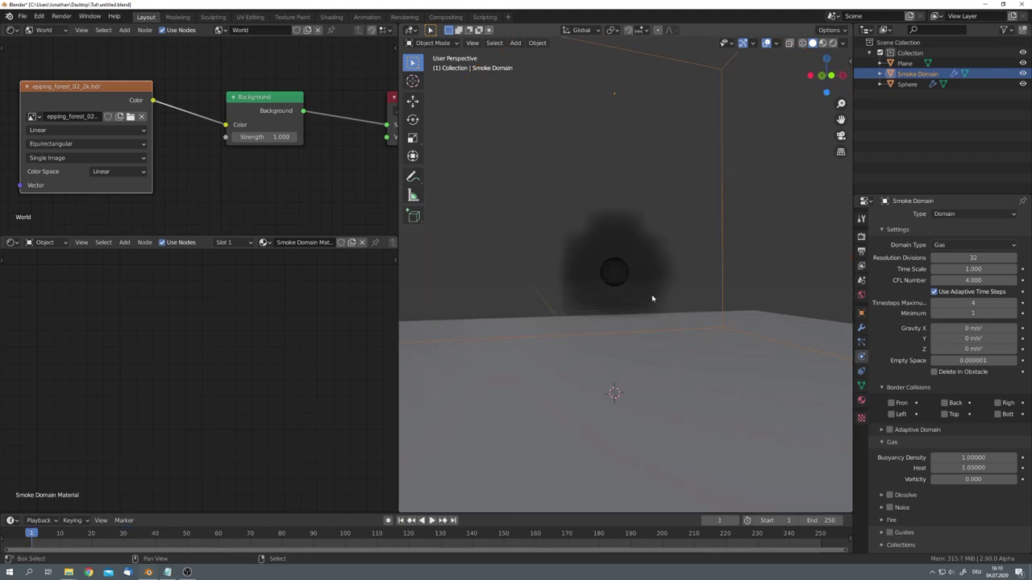
Step: Add a Turbulence force field and move it up along Z to the height of the sphere
{"action": "key", "text": "shift+a"}
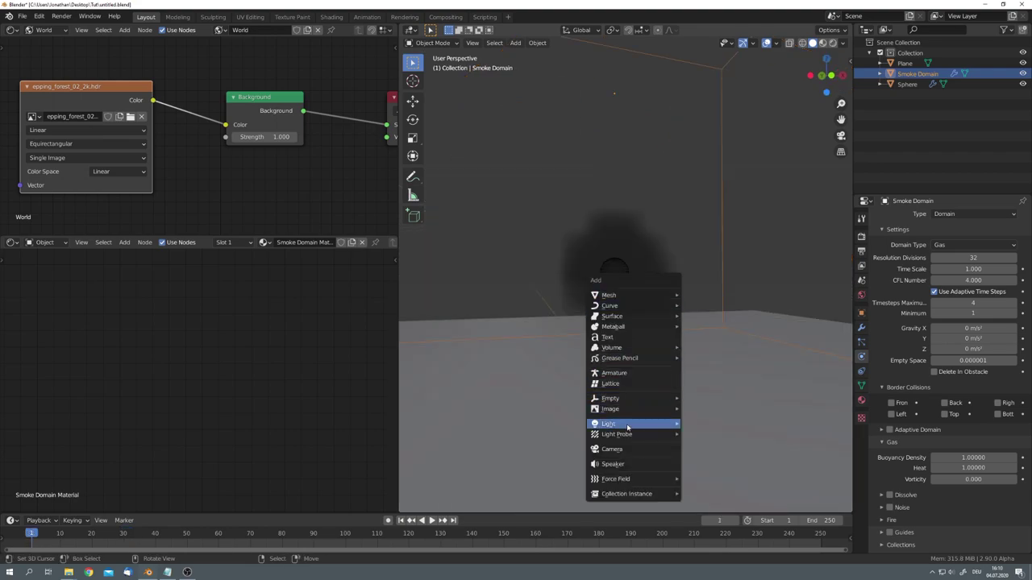
{"action": "mouse_move", "coordinate": [627, 479]}
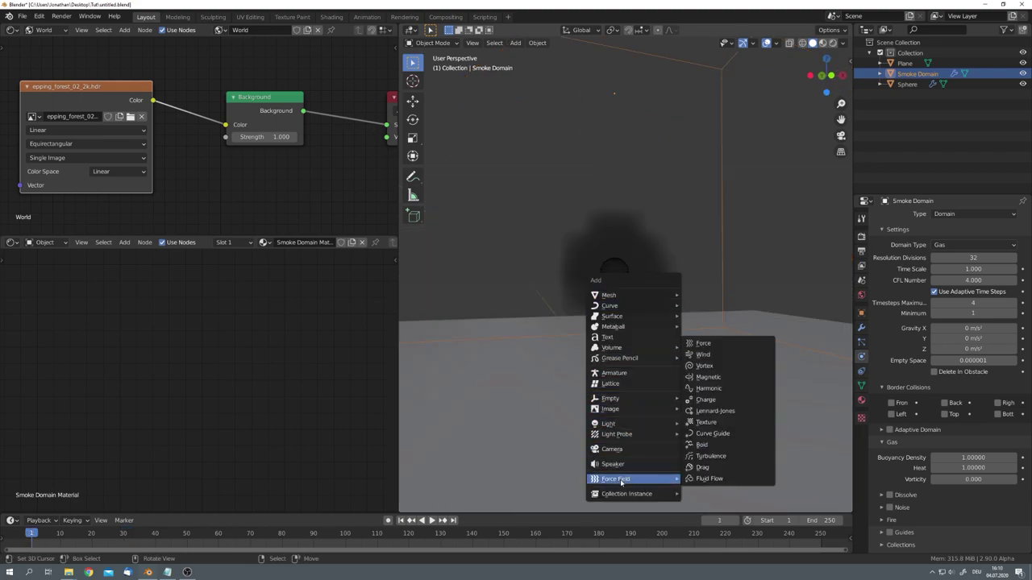
{"action": "left_click", "coordinate": [712, 456]}
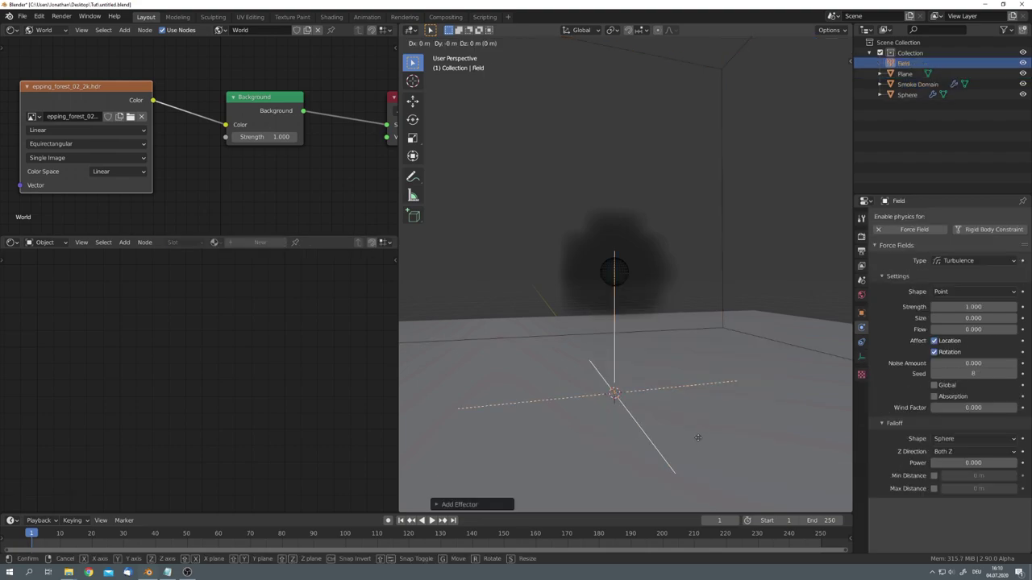
{"action": "key", "text": "z"}
{"action": "left_click", "coordinate": [695, 321]}
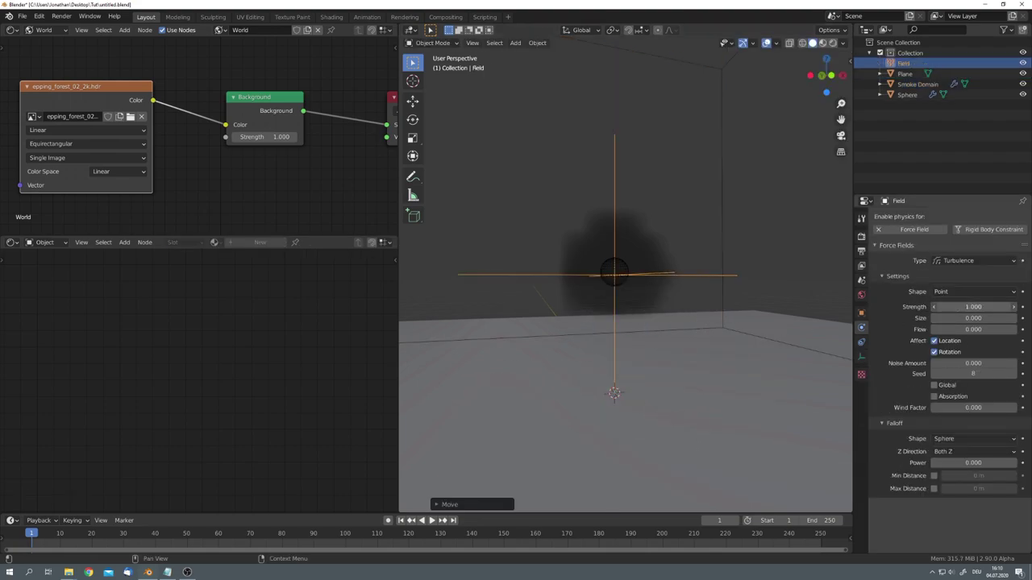
Step: Set the turbulence field's strength to 3 and briefly play the simulation
{"action": "left_click", "coordinate": [957, 307]}
{"action": "type", "text": "3"}
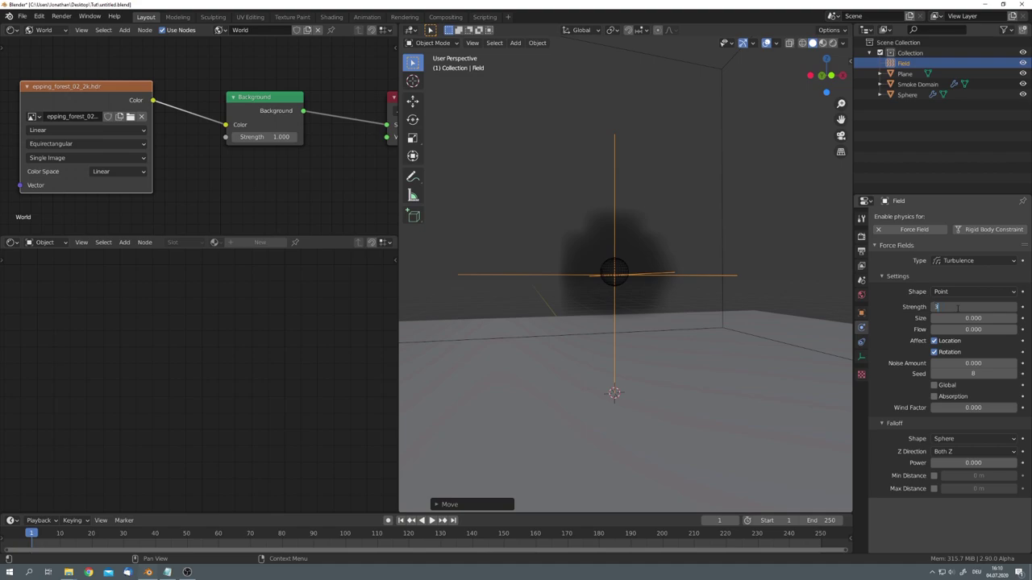
{"action": "key", "text": "Return"}
{"action": "key", "text": "space"}
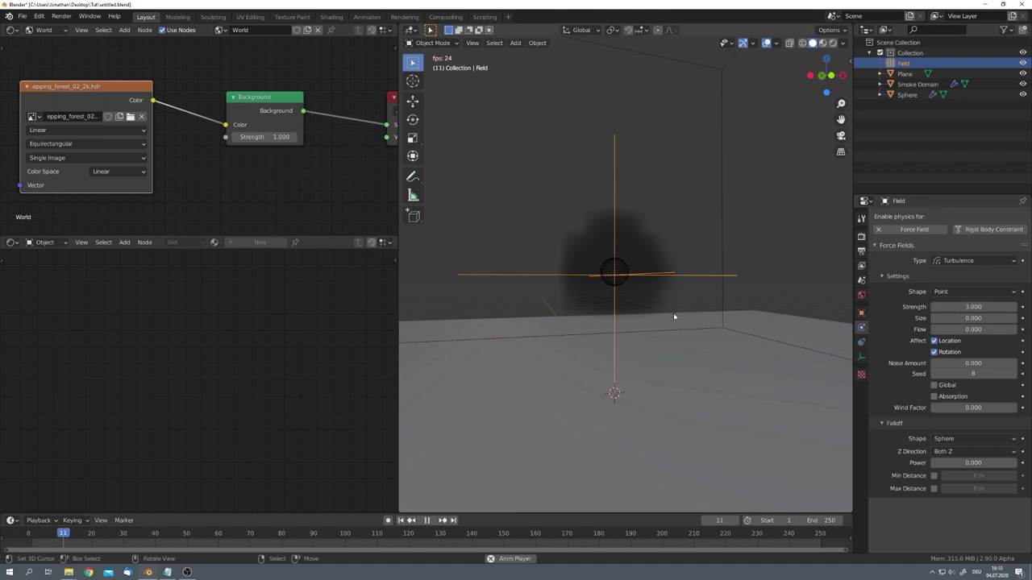
{"action": "key", "text": "space"}
Step: For the smoke domain, set the cache folder to //cache and the cache type to Modular, with Is Resumable enabled
{"action": "left_click", "coordinate": [723, 246]}
{"action": "scroll", "coordinate": [690, 301], "scroll_direction": "down", "scroll_amount": 7}
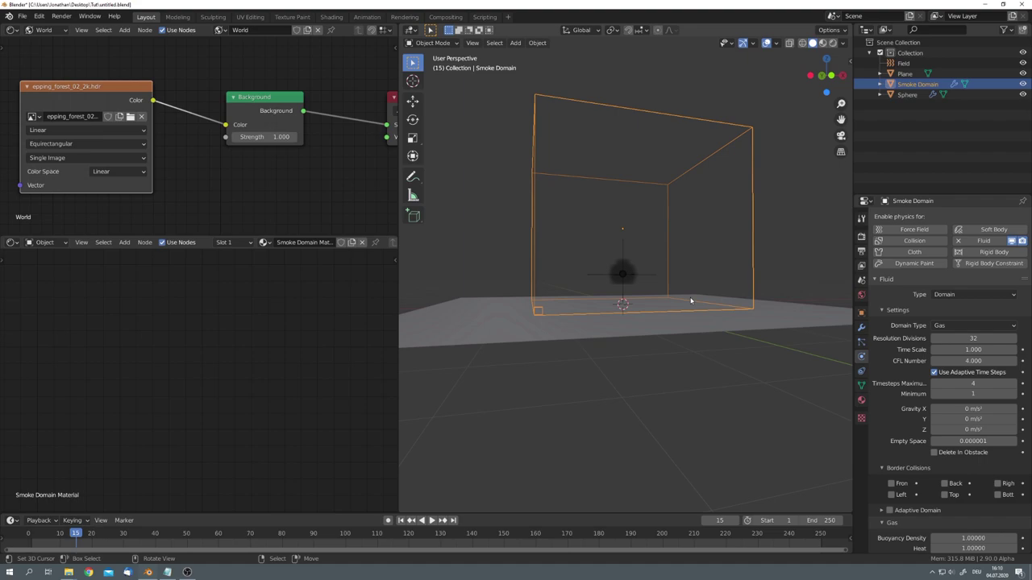
{"action": "middle_click_drag", "start_coordinate": [691, 301], "coordinate": [689, 306]}
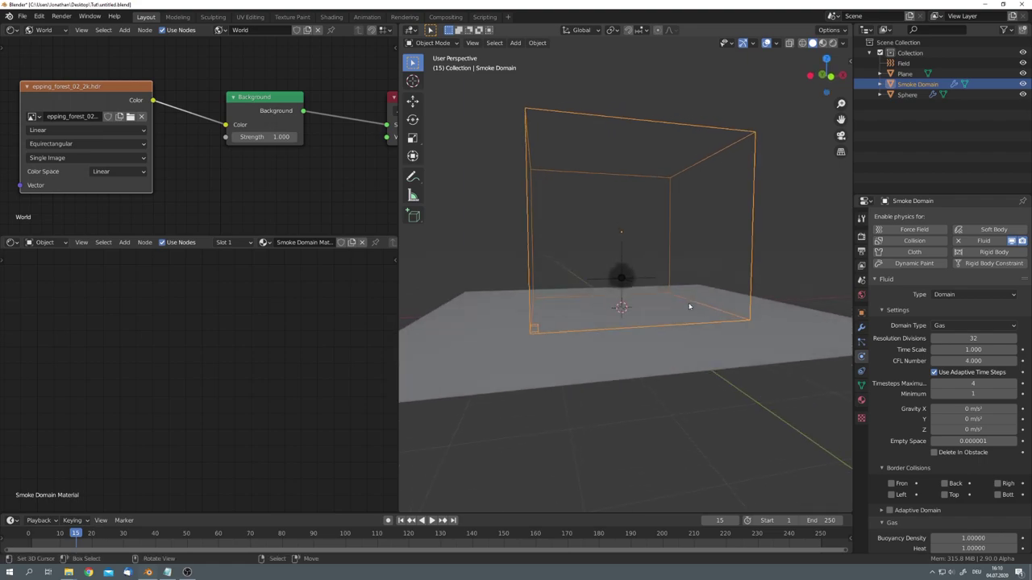
{"action": "scroll", "coordinate": [939, 362], "scroll_direction": "down", "scroll_amount": 7}
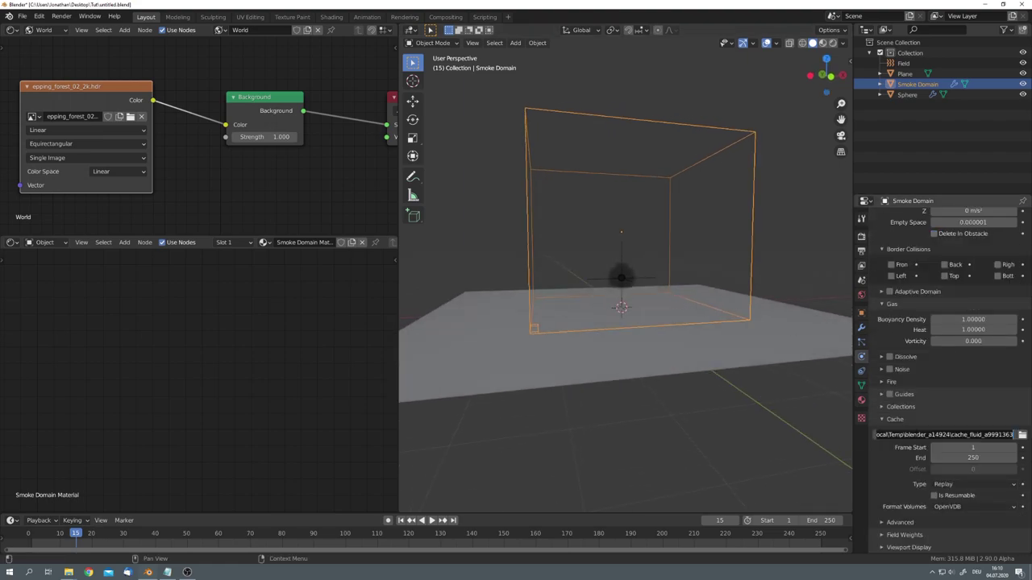
{"action": "left_click", "coordinate": [925, 435]}
{"action": "type", "text": "//cache"}
{"action": "key", "text": "Return"}
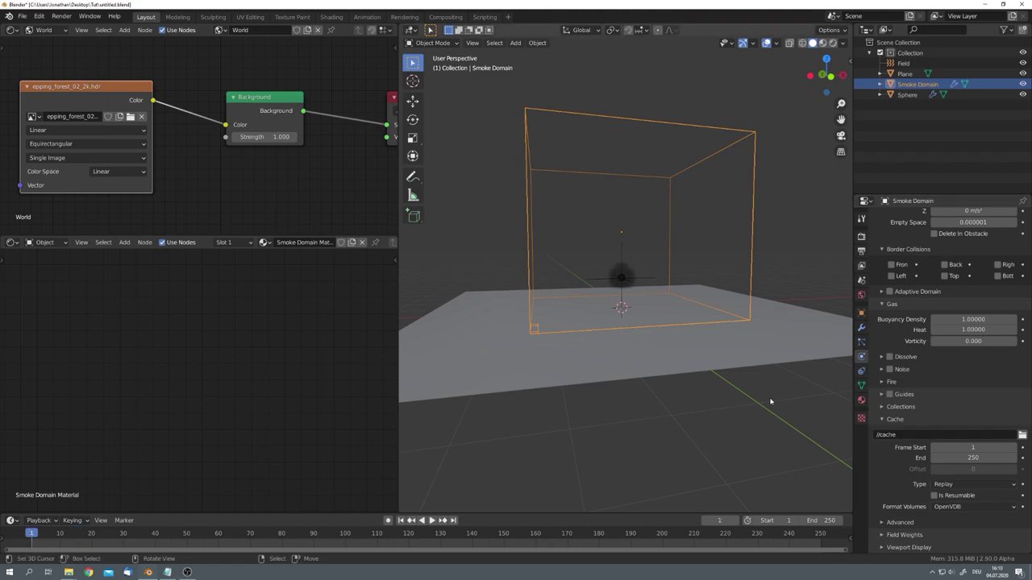
{"action": "left_click", "coordinate": [967, 485]}
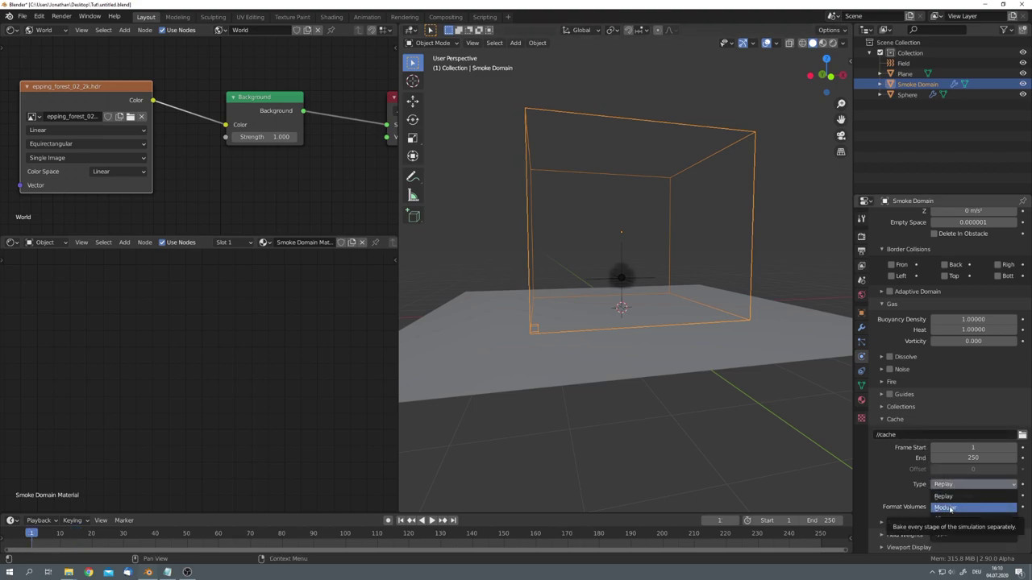
{"action": "left_click", "coordinate": [951, 508]}
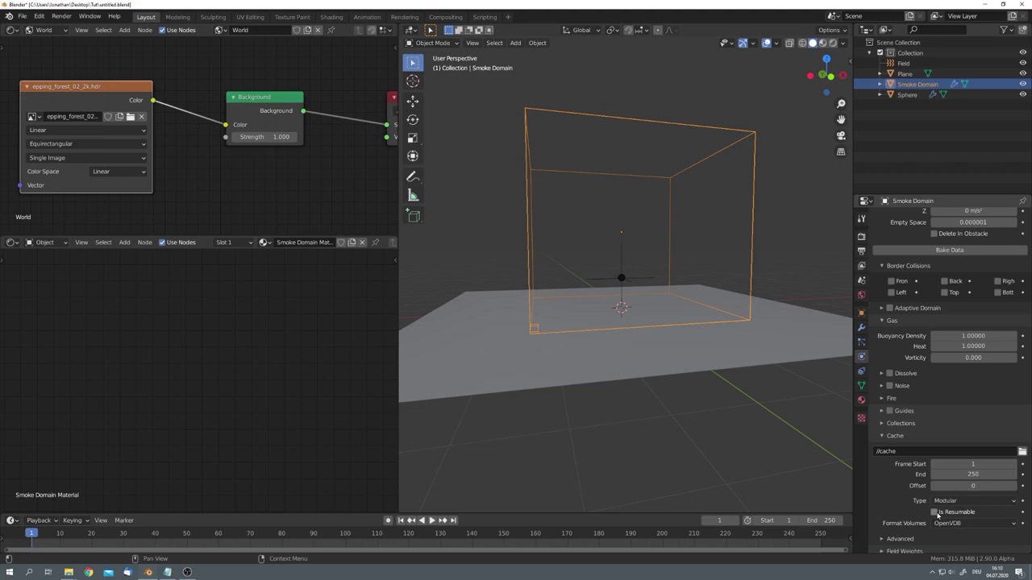
Step: Bake the smoke domain's fluid data and stop the bake partway
{"action": "scroll", "coordinate": [903, 451], "scroll_direction": "up", "scroll_amount": 6}
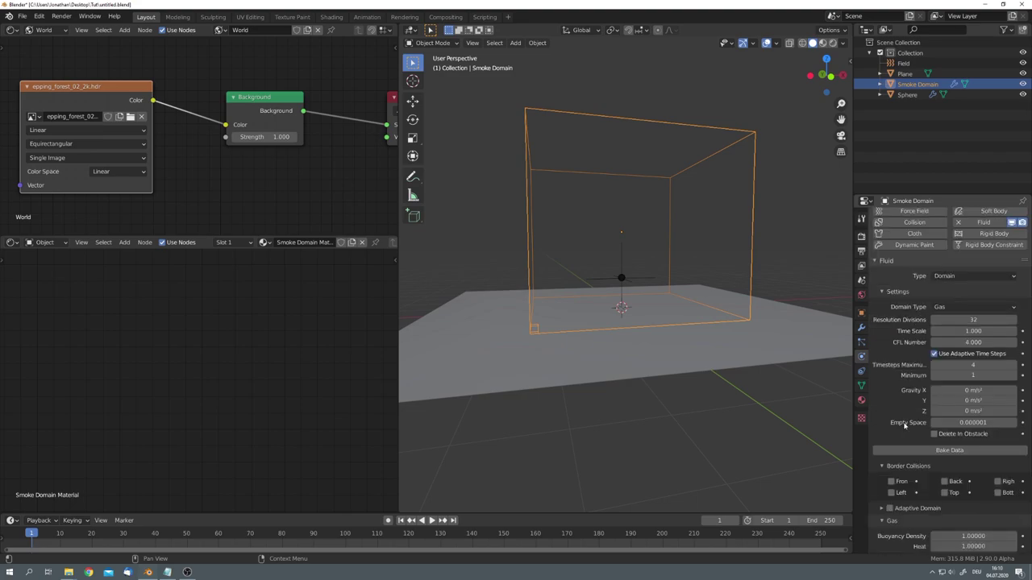
{"action": "left_click", "coordinate": [925, 451]}
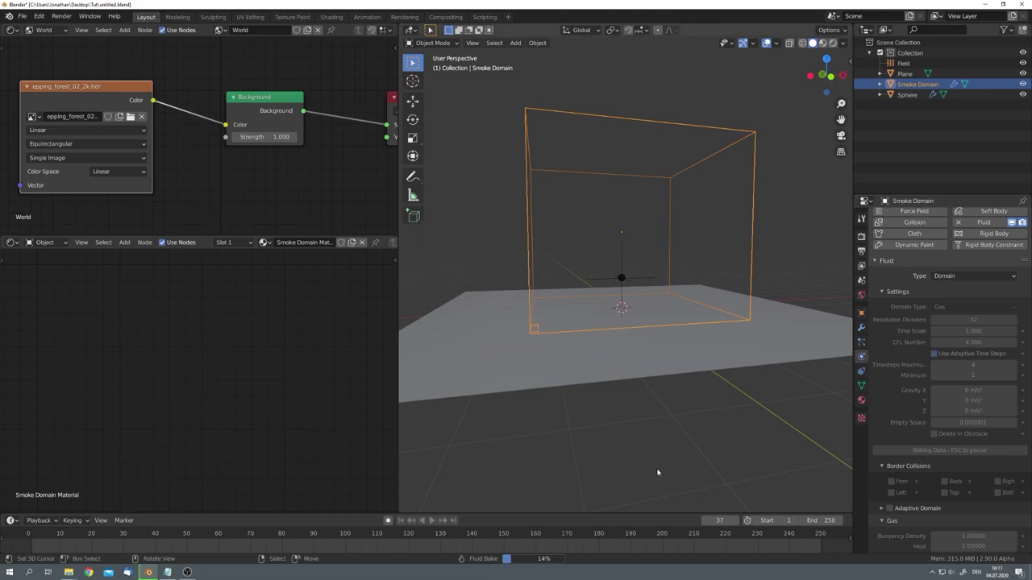
{"action": "key", "text": "Escape"}
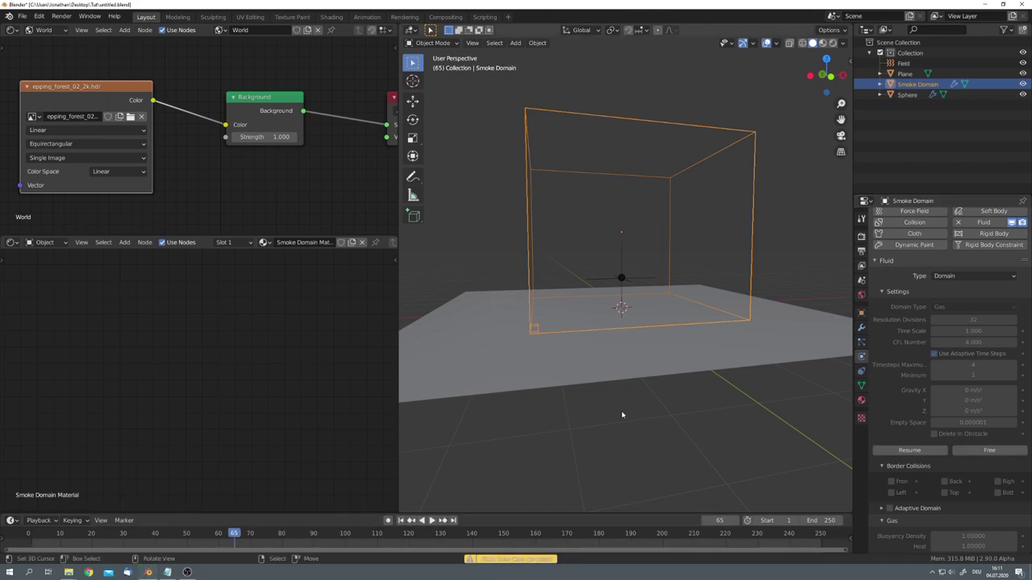
Step: Play the baked smoke from the first frame, return to the start and free the baked data
{"action": "key", "text": "shift+Left"}
{"action": "key", "text": "space"}
{"action": "scroll", "coordinate": [648, 336], "scroll_direction": "up", "scroll_amount": 5}
{"action": "middle_click_drag", "start_coordinate": [647, 336], "coordinate": [594, 345]}
{"action": "key", "text": "space"}
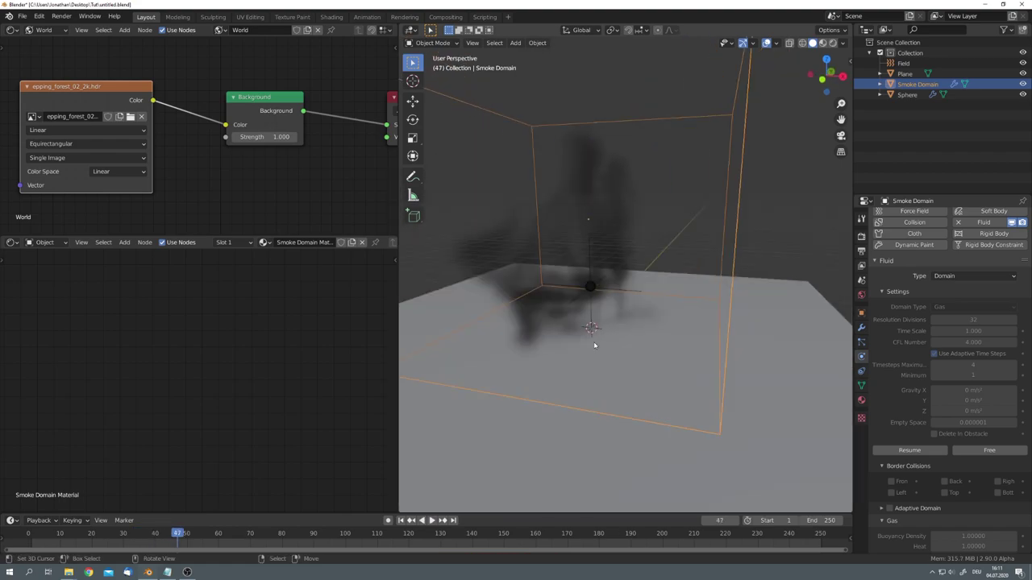
{"action": "key", "text": "shift+Left"}
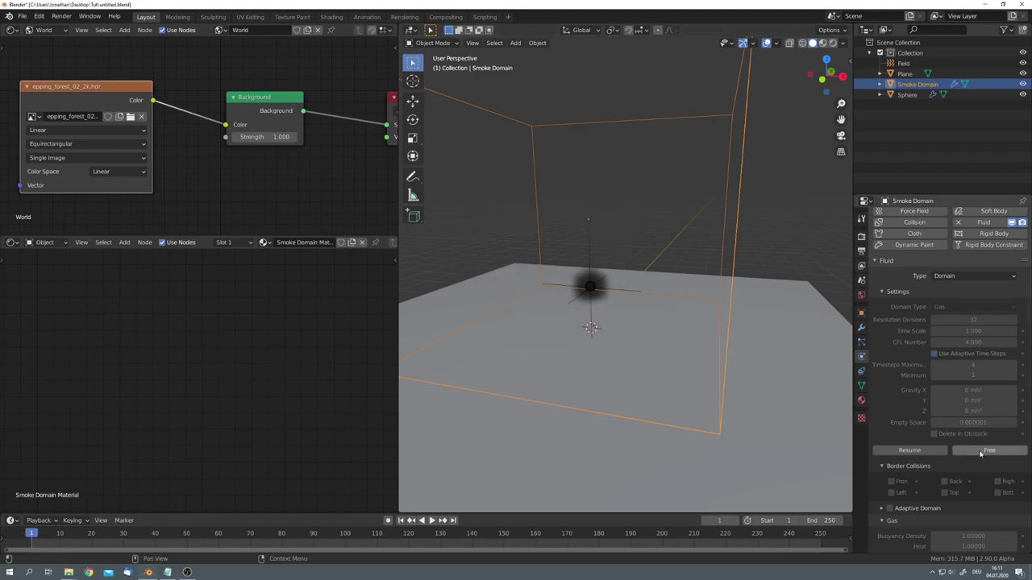
{"action": "left_click", "coordinate": [989, 449]}
Step: Set the sampling substeps of the sphere's smoke flow to 24
{"action": "middle_click_drag", "start_coordinate": [732, 380], "coordinate": [832, 360]}
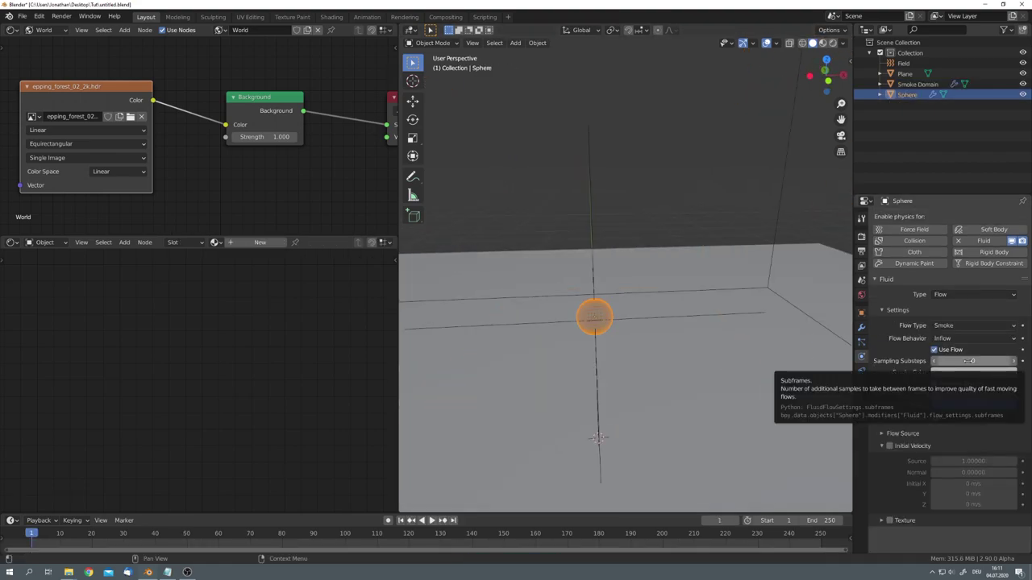
{"action": "left_click", "coordinate": [971, 360]}
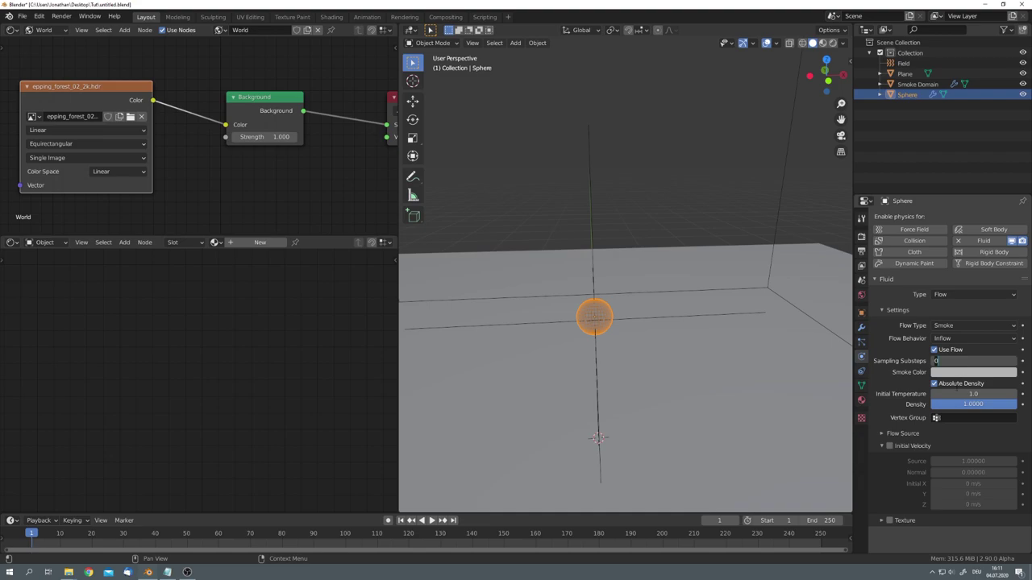
{"action": "type", "text": "24"}
{"action": "key", "text": "Return"}
{"action": "middle_click_drag", "start_coordinate": [693, 354], "coordinate": [723, 361]}
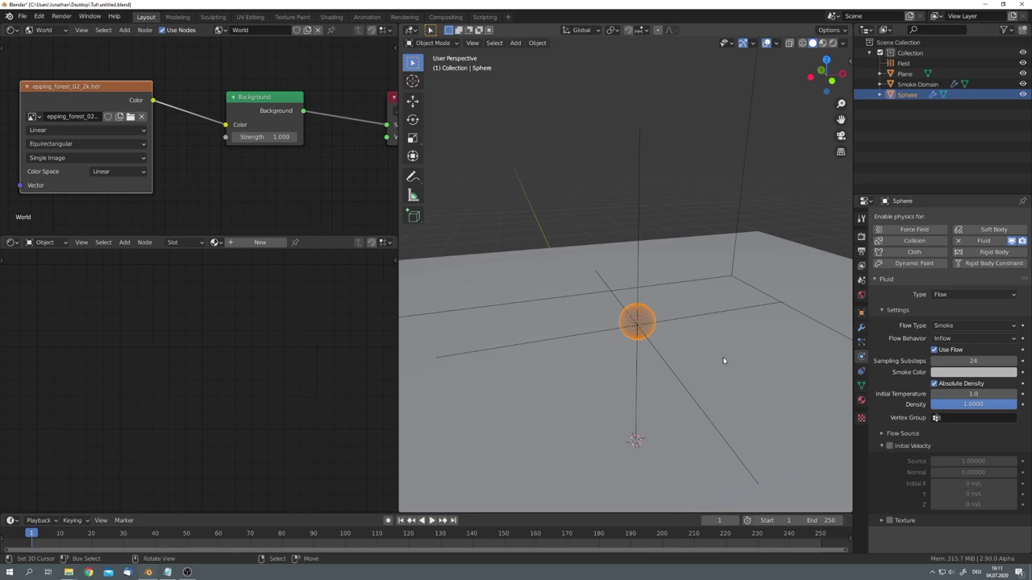
Step: Change the sphere's flow type to Fire + Smoke and set its fuel to 1.5
{"action": "left_click", "coordinate": [967, 326]}
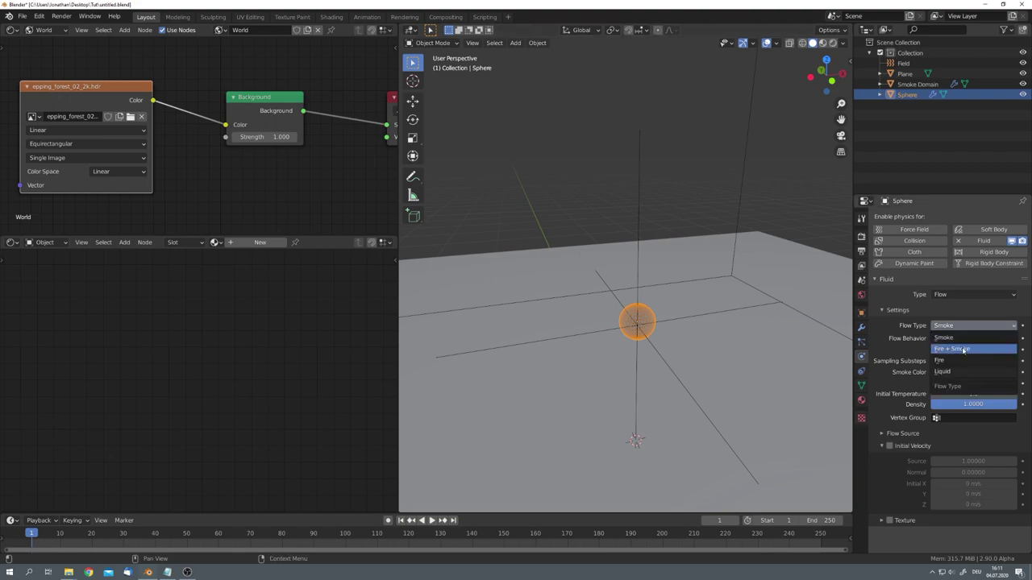
{"action": "left_click", "coordinate": [963, 349]}
{"action": "left_click", "coordinate": [964, 415]}
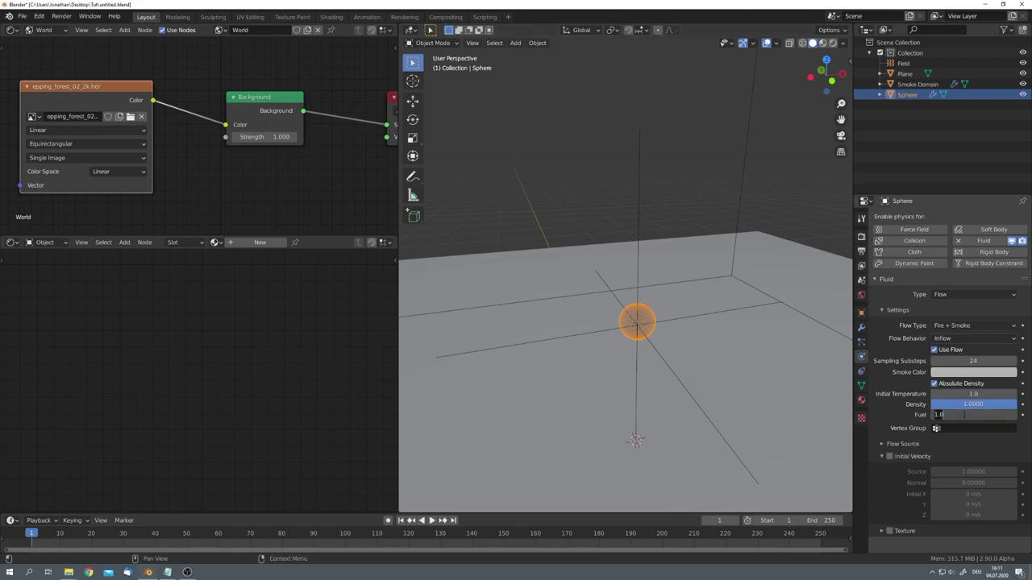
{"action": "type", "text": "1.5"}
{"action": "key", "text": "Return"}
Step: Set the smoke domain's resolution divisions to 128
{"action": "middle_click_drag", "start_coordinate": [677, 419], "coordinate": [687, 392]}
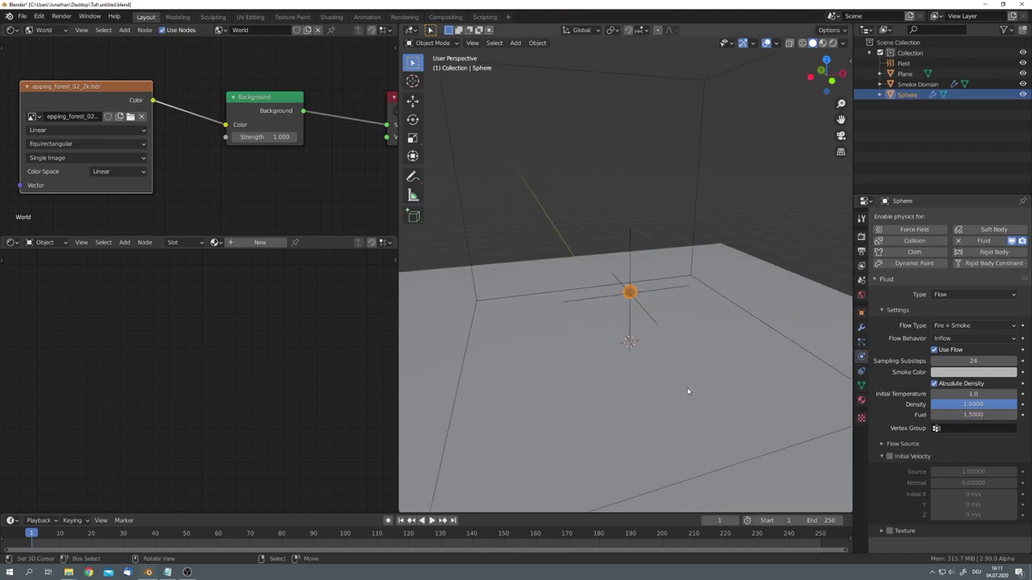
{"action": "middle_click_drag", "start_coordinate": [687, 391], "coordinate": [707, 385]}
{"action": "left_click", "coordinate": [685, 258]}
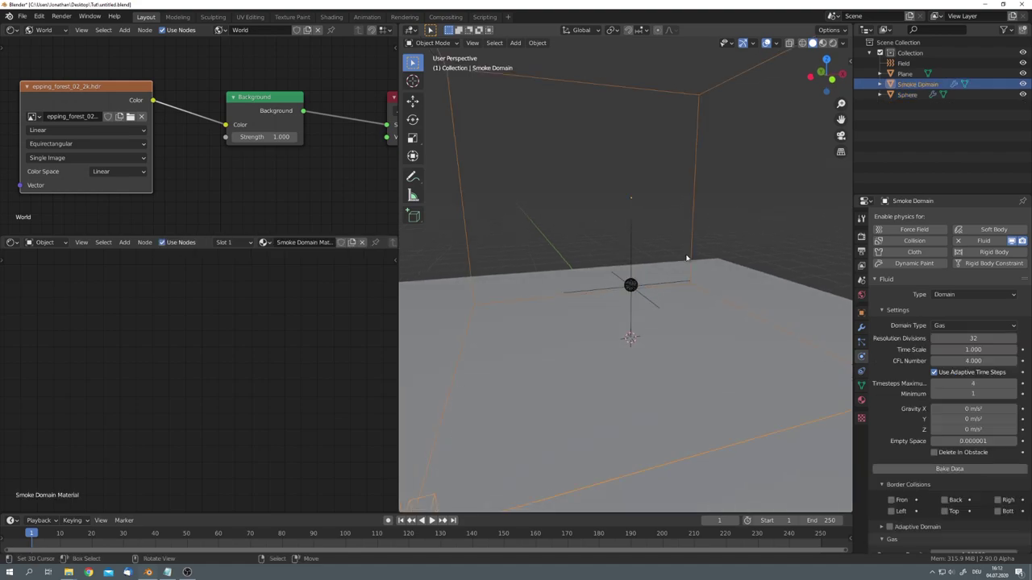
{"action": "left_click", "coordinate": [938, 338]}
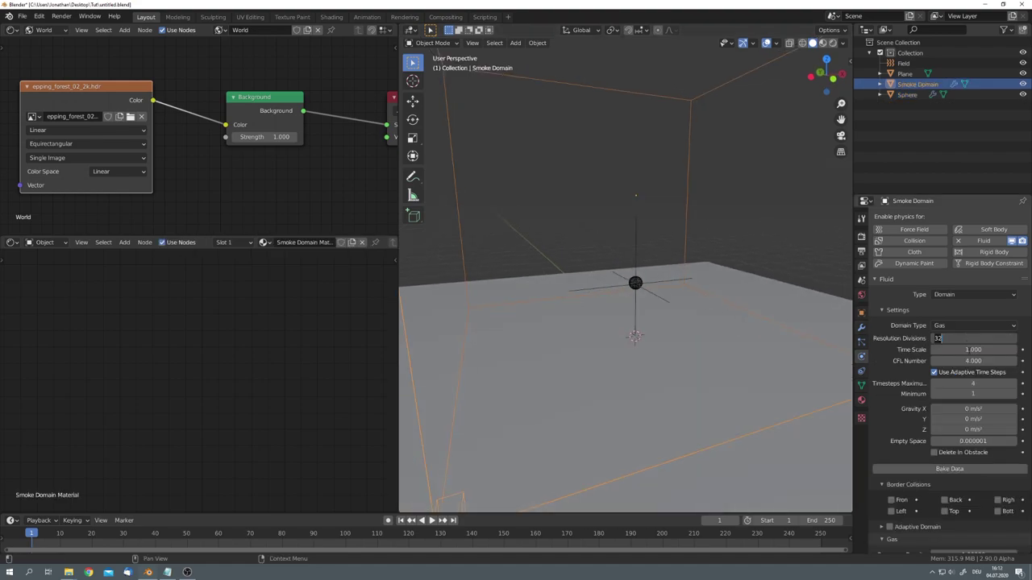
{"action": "type", "text": "128"}
{"action": "key", "text": "Return"}
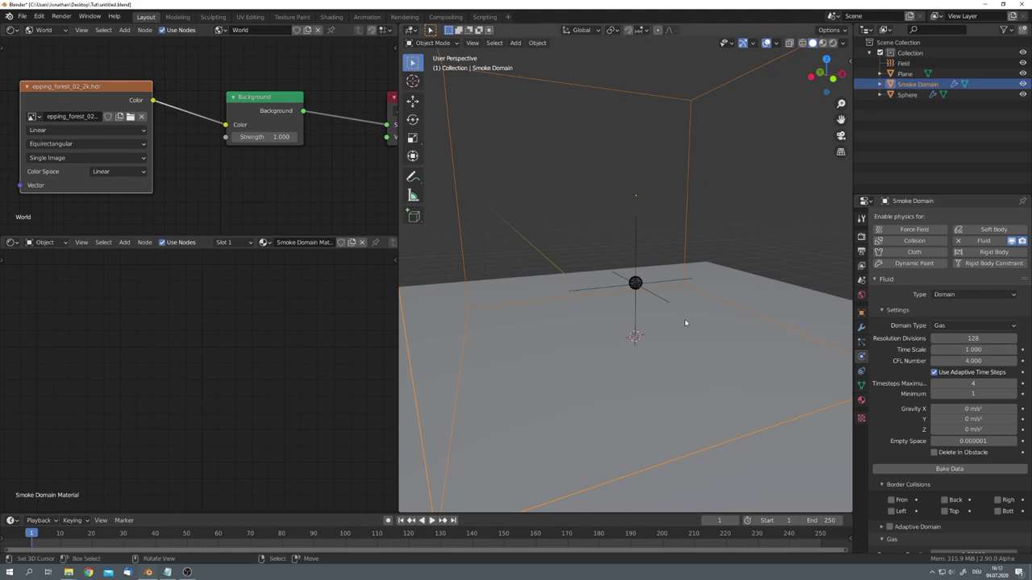
Step: Bake the smoke domain's data at the new resolution, stopping partway, and play back the fire and smoke
{"action": "scroll", "coordinate": [935, 363], "scroll_direction": "down", "scroll_amount": 5}
{"action": "scroll", "coordinate": [935, 362], "scroll_direction": "up", "scroll_amount": 2}
{"action": "left_click", "coordinate": [939, 357]}
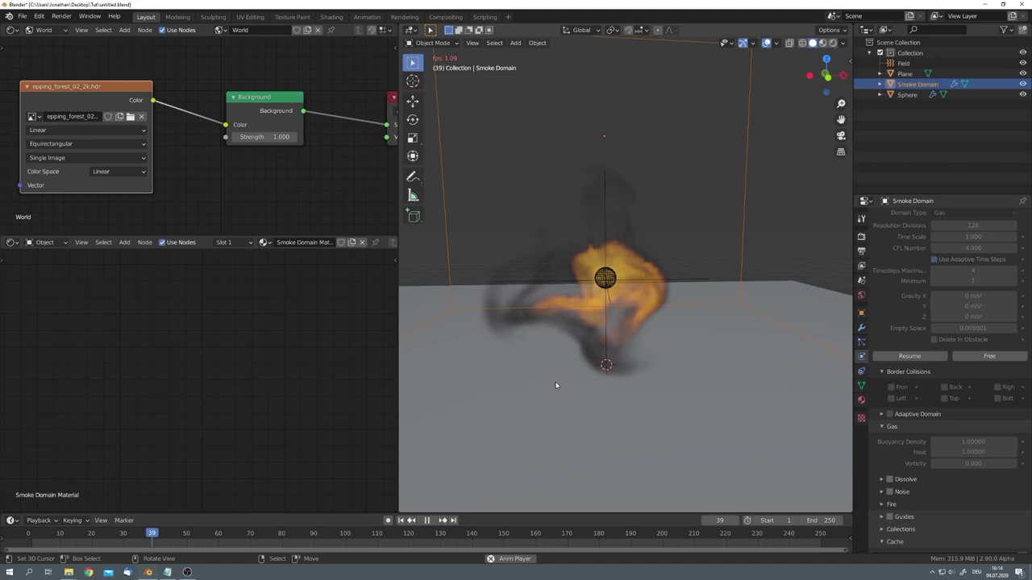
{"action": "key", "text": "space"}
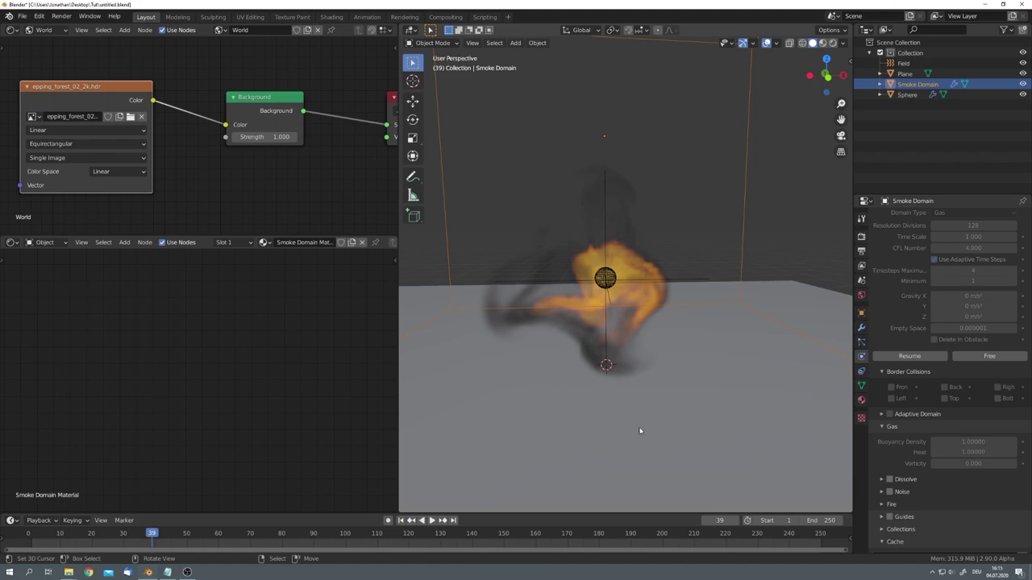
Step: Enable Noise on the smoke domain and set the noise strength to 0.3
{"action": "scroll", "coordinate": [892, 401], "scroll_direction": "down", "scroll_amount": 3}
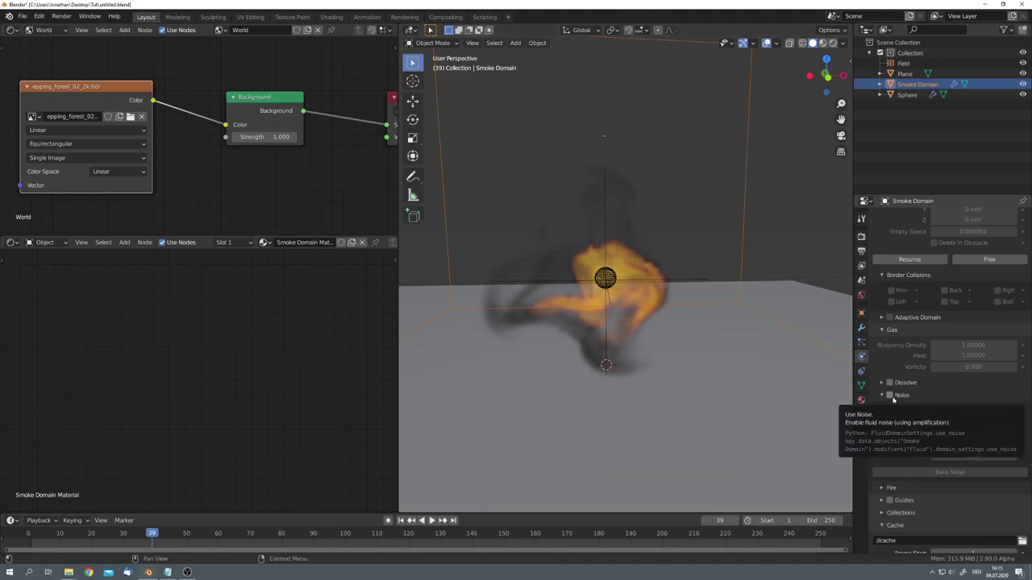
{"action": "left_click", "coordinate": [889, 395]}
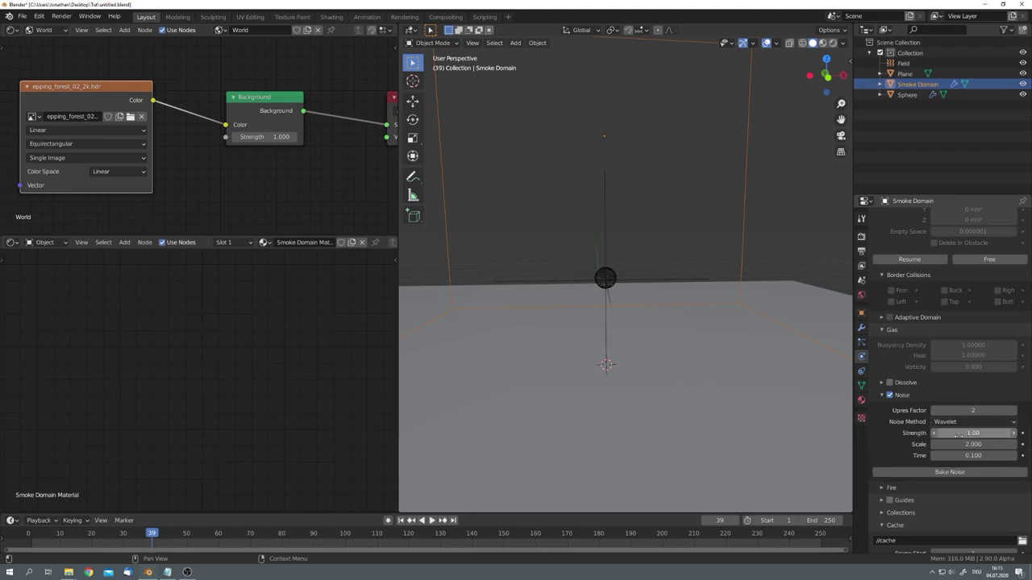
{"action": "scroll", "coordinate": [969, 423], "scroll_direction": "down", "scroll_amount": 1}
{"action": "left_click", "coordinate": [968, 418]}
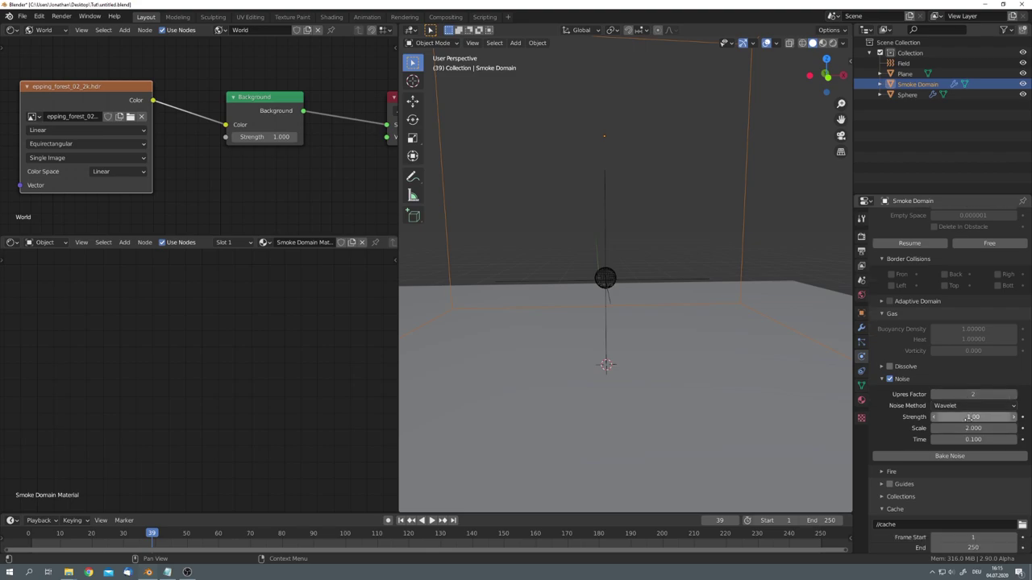
{"action": "left_click", "coordinate": [968, 417]}
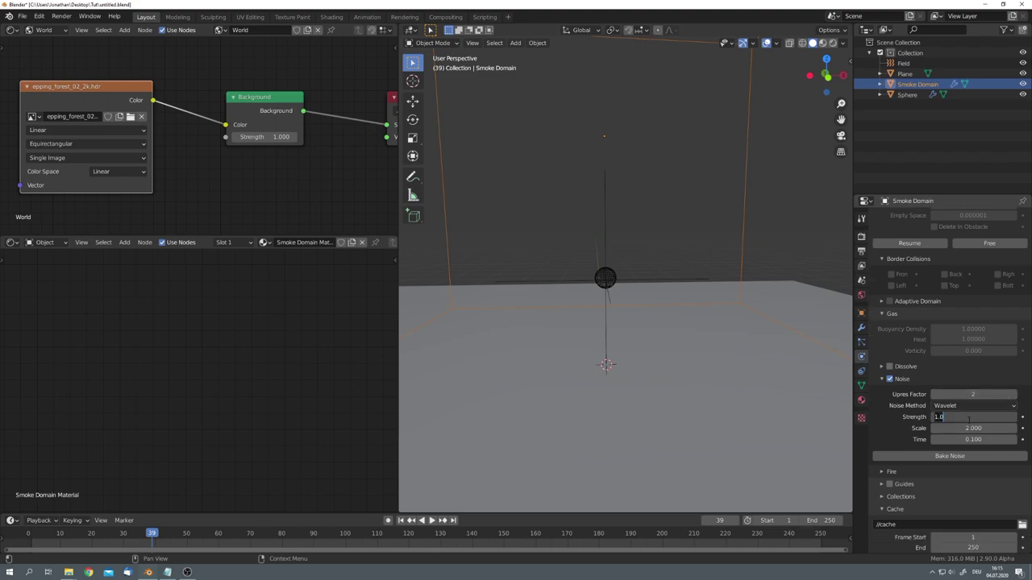
{"action": "key", "text": "BackSpace"}
{"action": "key", "text": "BackSpace"}
{"action": "key", "text": "BackSpace"}
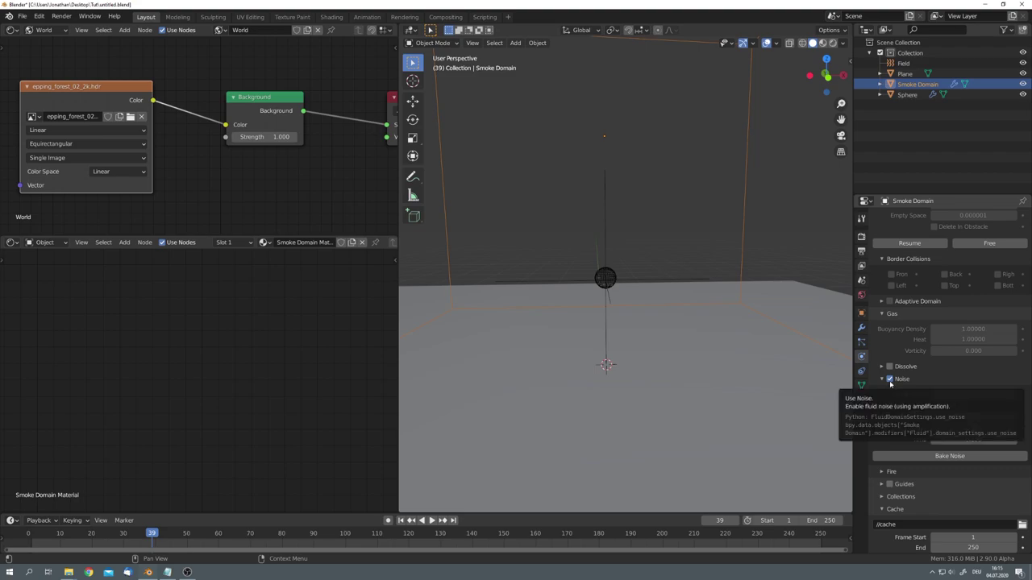
{"action": "middle_click_drag", "start_coordinate": [763, 362], "coordinate": [701, 345]}
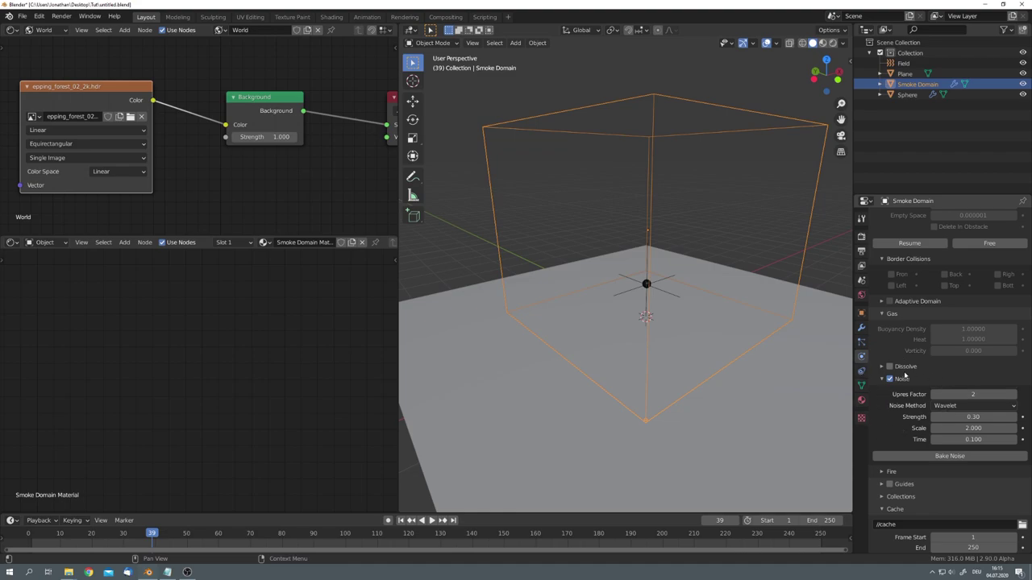
{"action": "scroll", "coordinate": [905, 375], "scroll_direction": "down", "scroll_amount": 3}
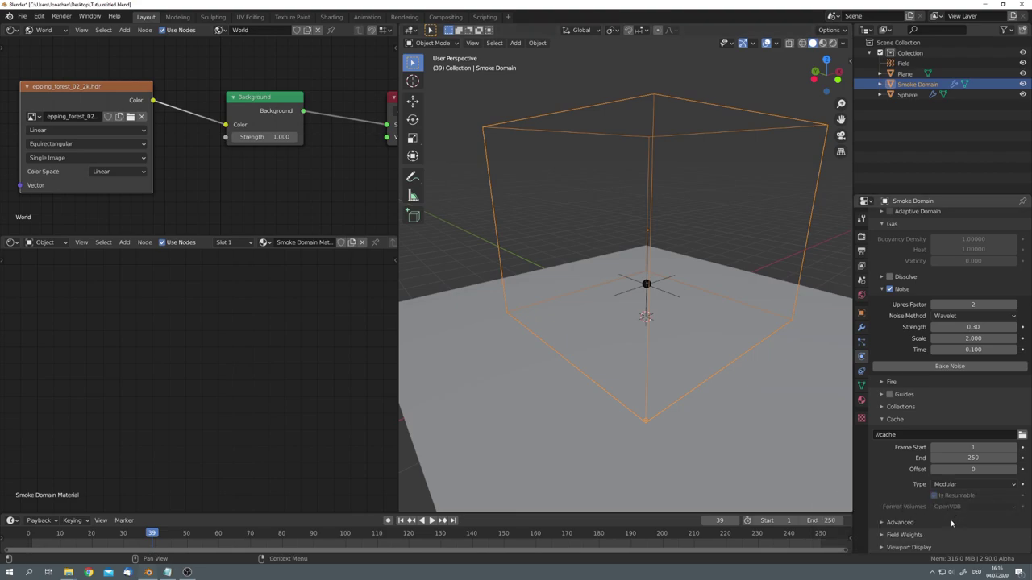
{"action": "scroll", "coordinate": [655, 344], "scroll_direction": "down", "scroll_amount": 5}
{"action": "middle_click_drag", "start_coordinate": [656, 348], "coordinate": [648, 338]}
{"action": "key", "text": "shift+a"}
{"action": "mouse_move", "coordinate": [642, 208]}
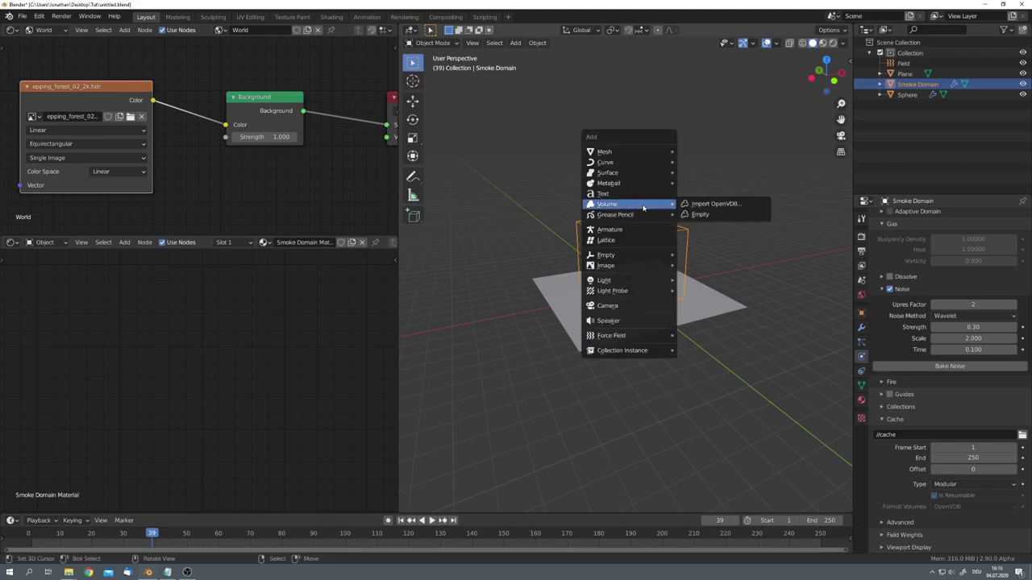
{"action": "left_click", "coordinate": [700, 214]}
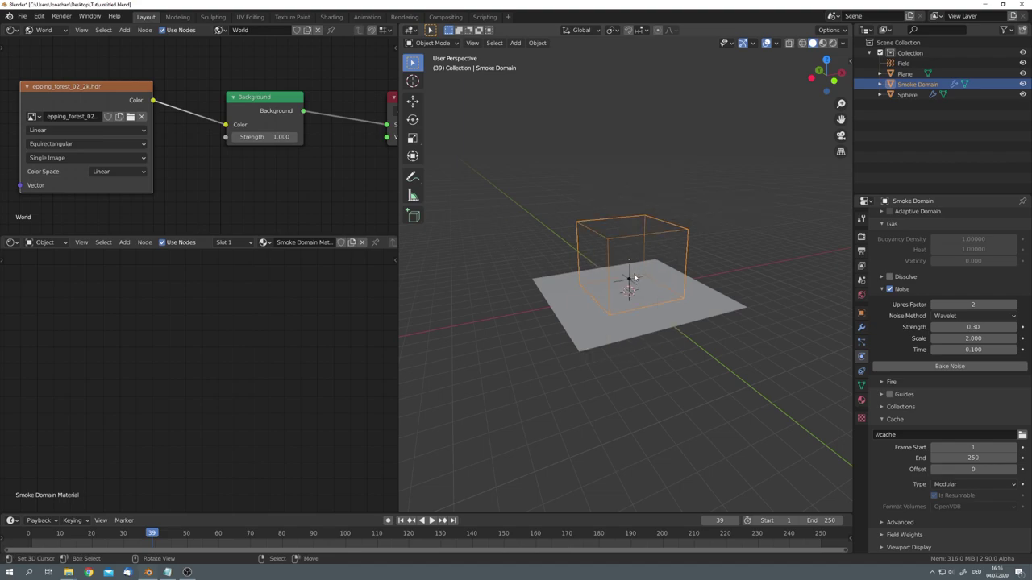
Step: Bake the smoke domain's noise, stopping partway, and inspect the fire and smoke from several sides
{"action": "scroll", "coordinate": [626, 357], "scroll_direction": "up", "scroll_amount": 5}
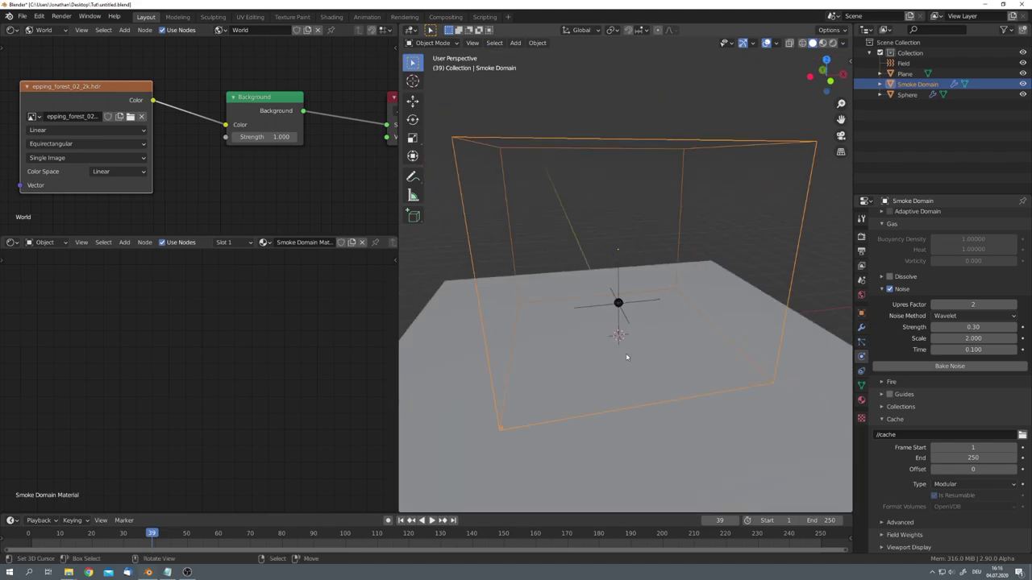
{"action": "middle_click_drag", "start_coordinate": [629, 359], "coordinate": [657, 359]}
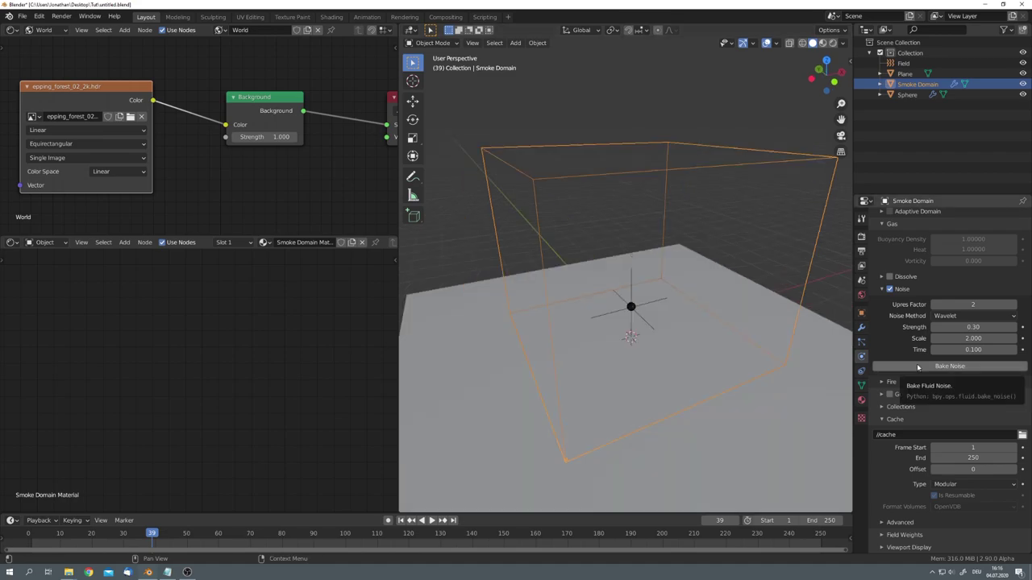
{"action": "left_click", "coordinate": [917, 367]}
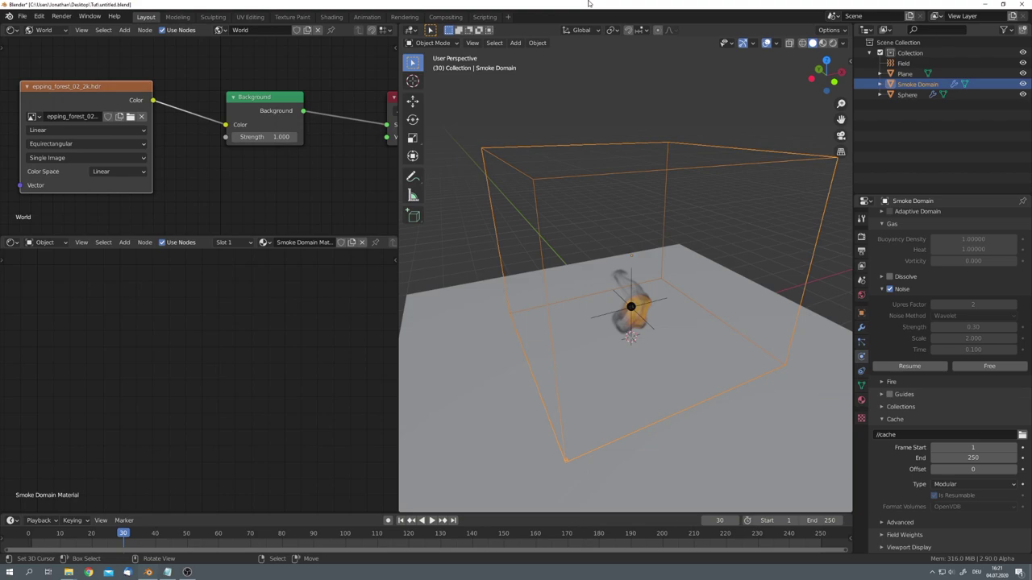
{"action": "middle_click_drag", "start_coordinate": [672, 341], "coordinate": [564, 369]}
{"action": "scroll", "coordinate": [657, 318], "scroll_direction": "up", "scroll_amount": 3}
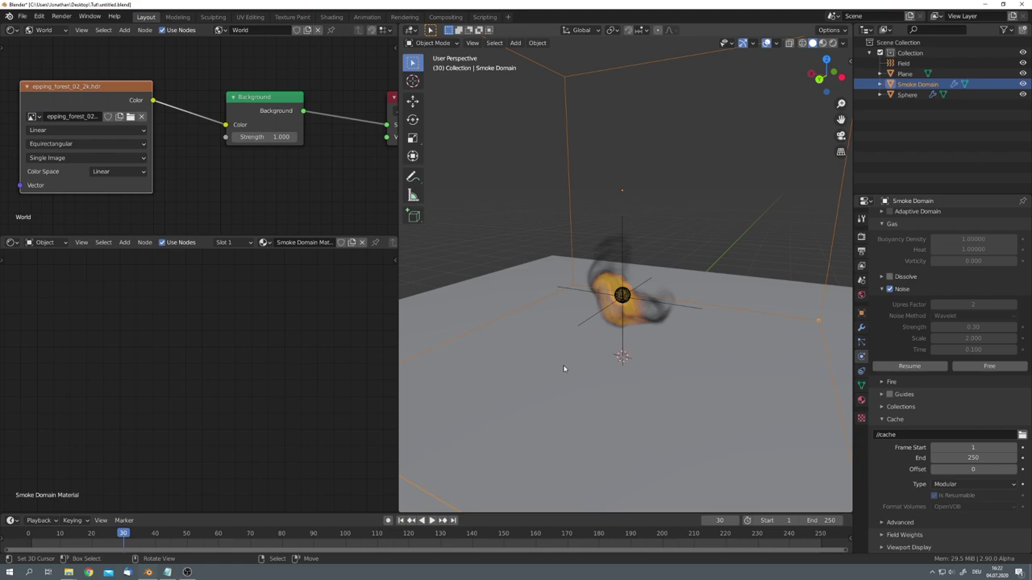
{"action": "middle_click_drag", "start_coordinate": [605, 317], "coordinate": [724, 349]}
{"action": "scroll", "coordinate": [666, 315], "scroll_direction": "up", "scroll_amount": 5}
{"action": "scroll", "coordinate": [723, 349], "scroll_direction": "down", "scroll_amount": 3}
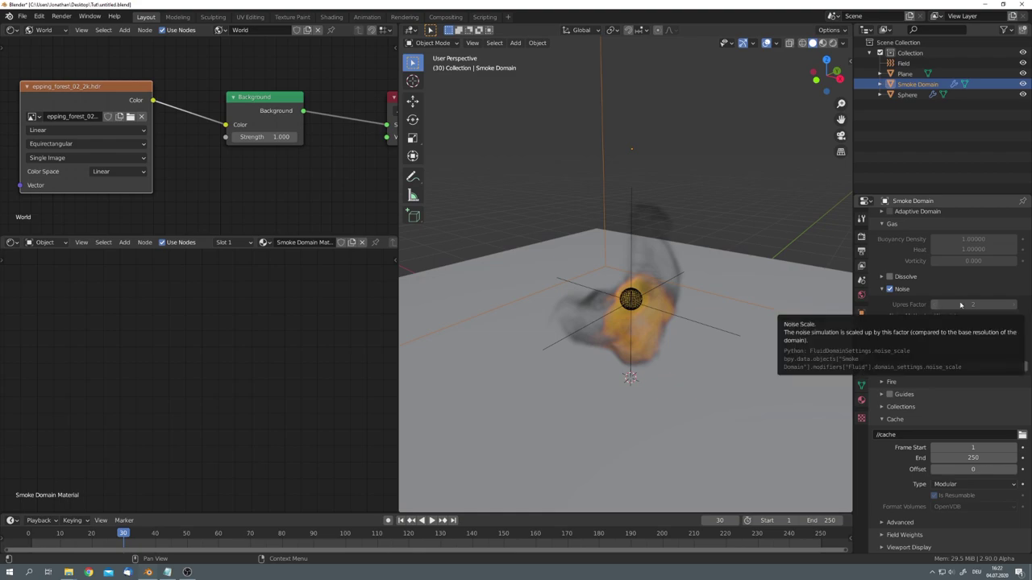
{"action": "middle_click_drag", "start_coordinate": [750, 336], "coordinate": [649, 342]}
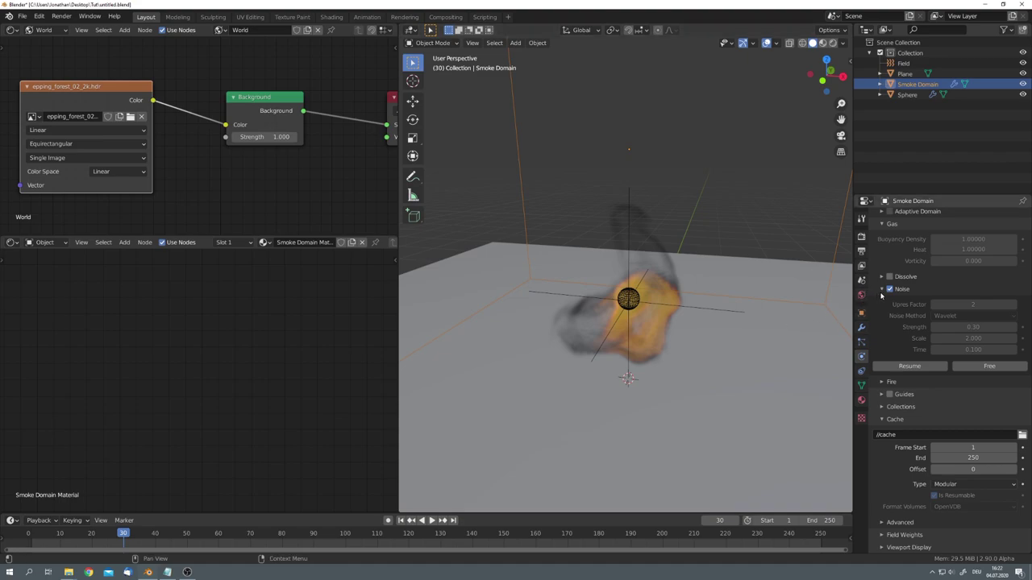
Step: Turn off Noise on the smoke domain, compare the smoke from different angles, and save the file
{"action": "key", "text": "ctrl+z"}
{"action": "middle_click_drag", "start_coordinate": [717, 347], "coordinate": [645, 345]}
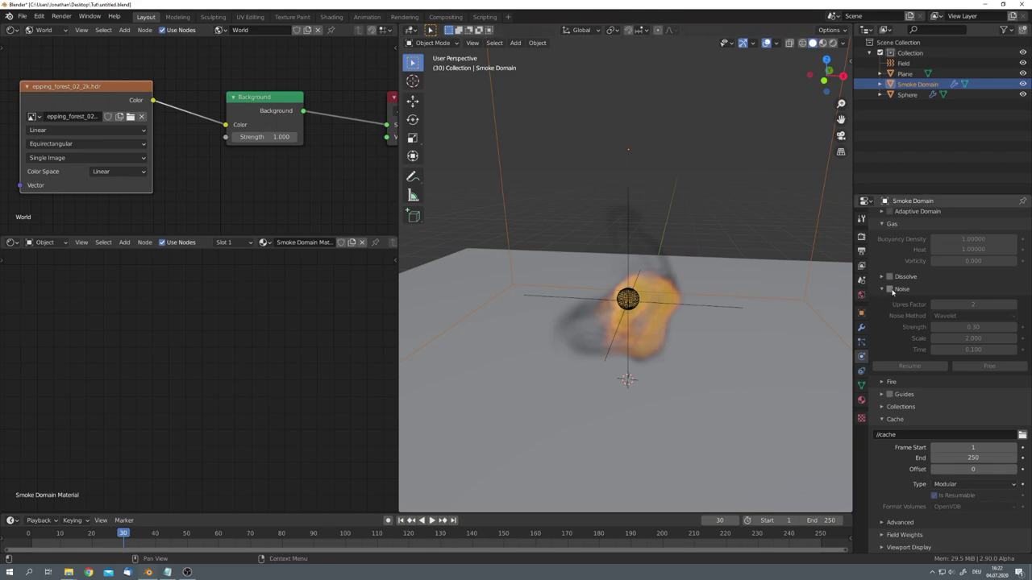
{"action": "mouse_move", "coordinate": [773, 331]}
{"action": "middle_mouse_down"}
{"action": "mouse_move", "coordinate": [719, 335]}
{"action": "mouse_move", "coordinate": [642, 371]}
{"action": "middle_mouse_up"}
{"action": "key", "text": "ctrl+s"}
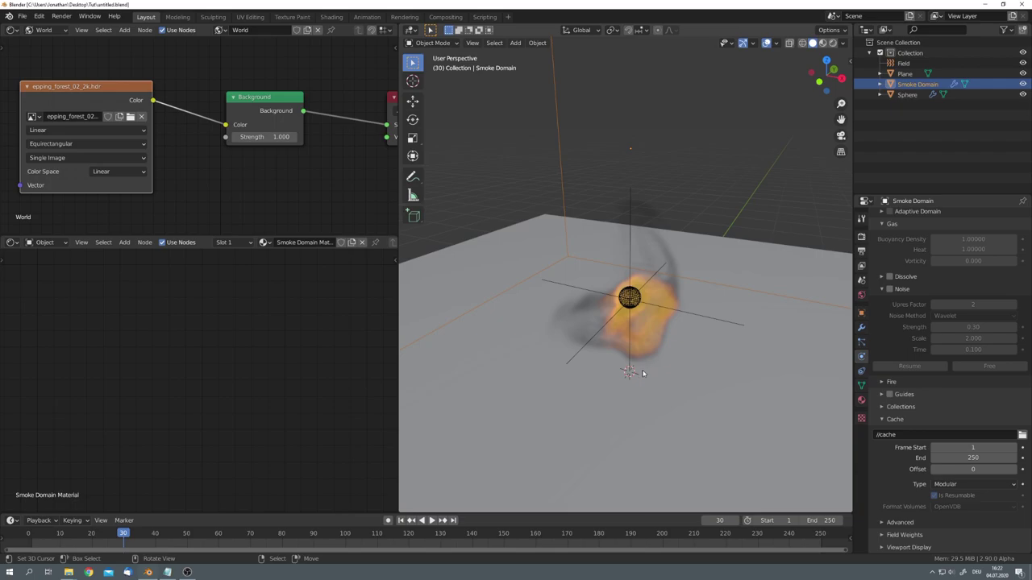
Step: Switch the viewport to rendered shading, deselect everything, and limit the preview to a small render region around the sphere
{"action": "key", "text": "z"}
{"action": "scroll", "coordinate": [641, 319], "scroll_direction": "down", "scroll_amount": 3}
{"action": "key", "text": "alt+a"}
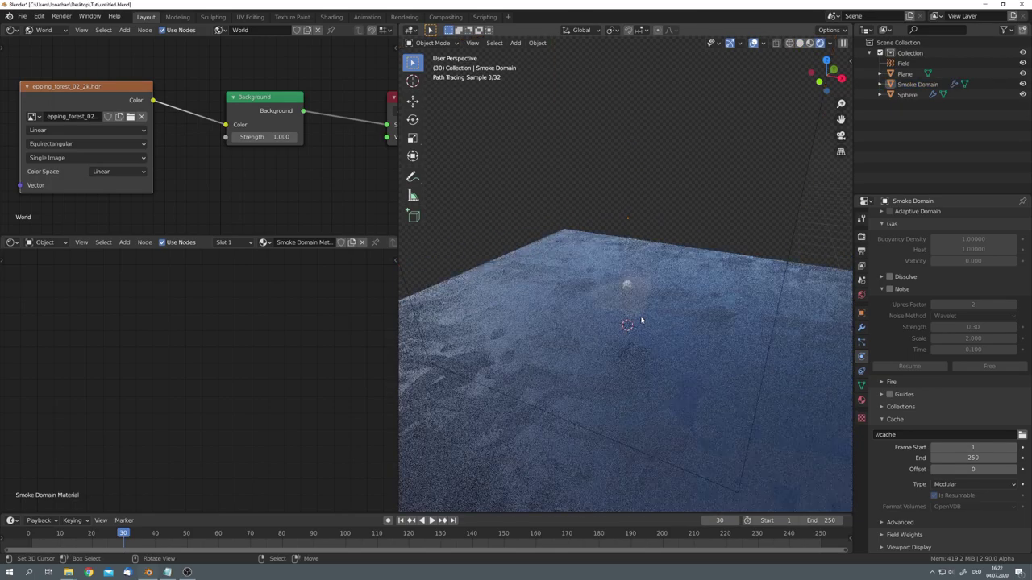
{"action": "scroll", "coordinate": [642, 321], "scroll_direction": "down", "scroll_amount": 8}
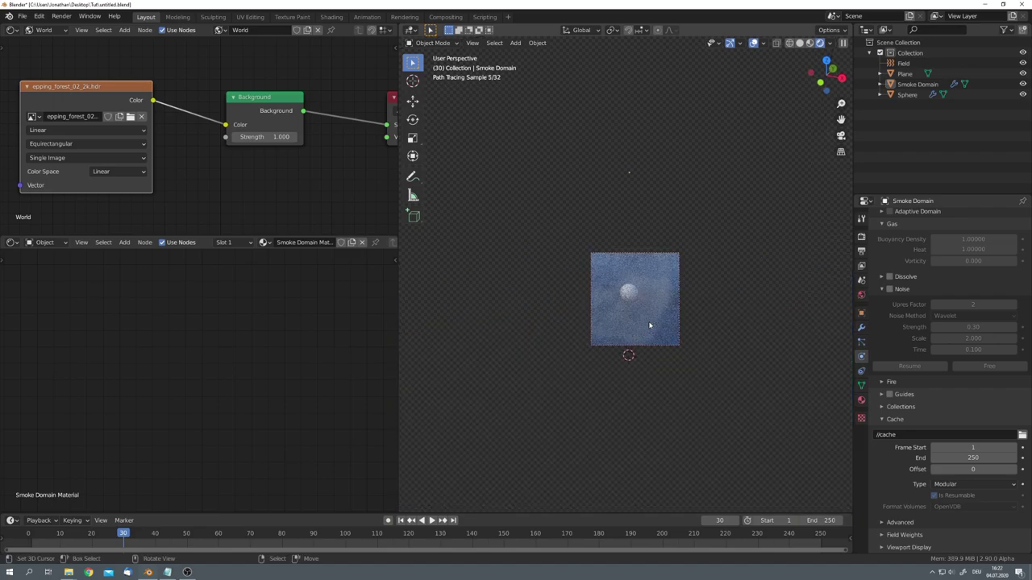
Step: Show the viewport and render visibility toggles in the outliner and hide the sphere in both
{"action": "left_click", "coordinate": [1004, 30]}
{"action": "left_click", "coordinate": [954, 61]}
{"action": "left_click", "coordinate": [965, 61]}
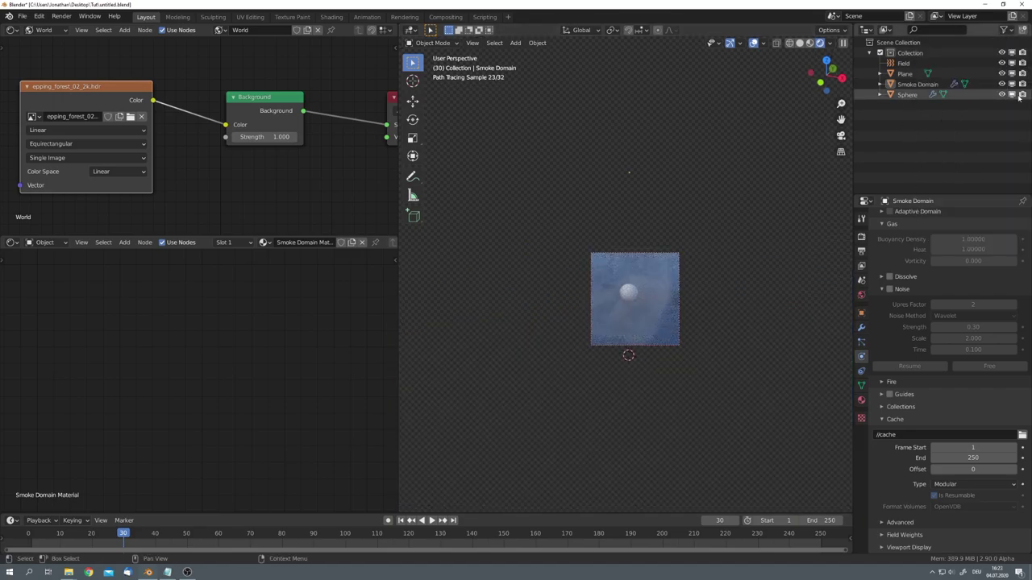
{"action": "left_click", "coordinate": [1022, 95]}
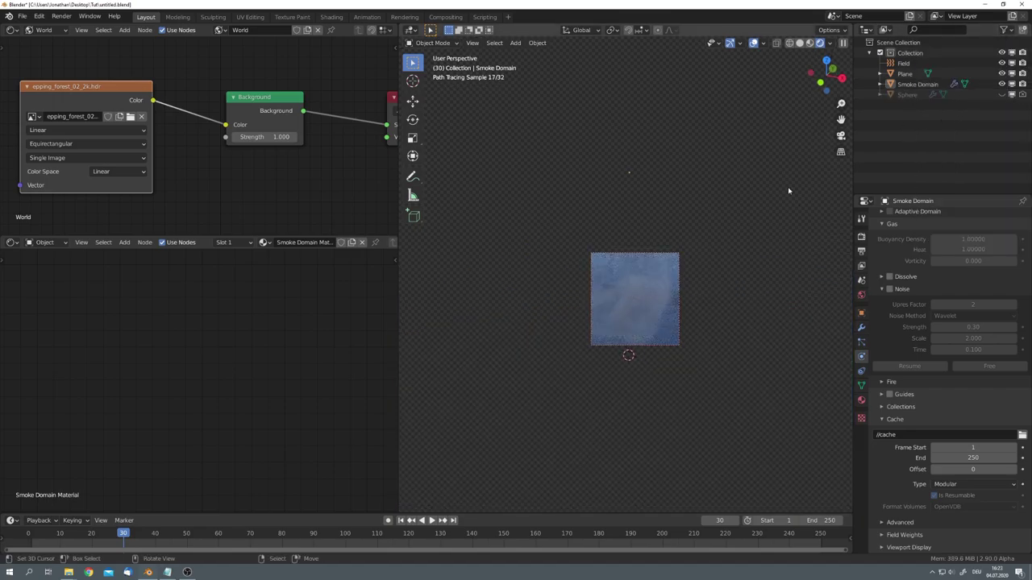
Step: Select the smoke domain, show its material nodes, and set the Principled Volume density to 0
{"action": "left_click", "coordinate": [917, 84]}
{"action": "key", "text": "Home"}
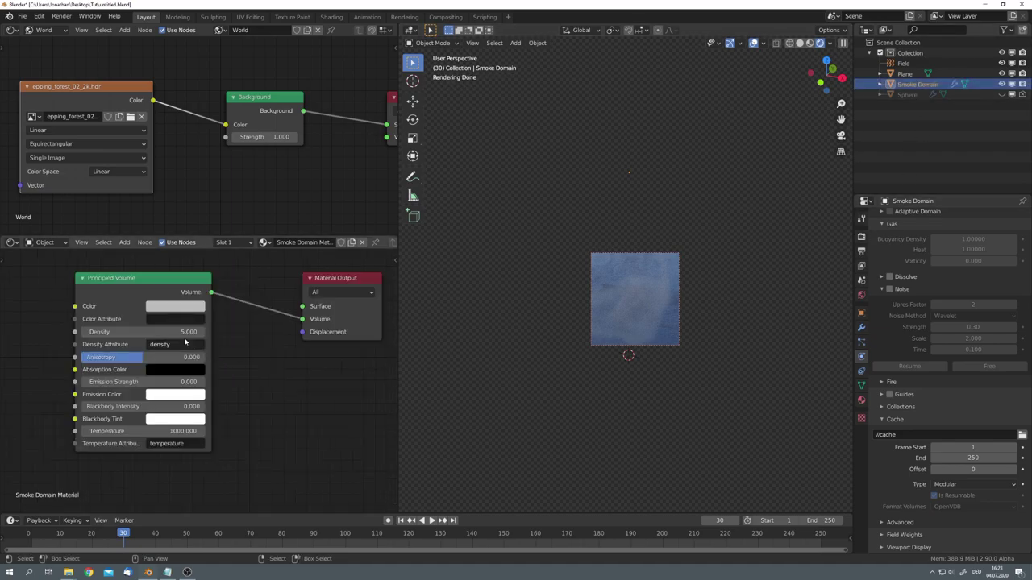
{"action": "left_click", "coordinate": [183, 332]}
{"action": "type", "text": "0"}
{"action": "key", "text": "Return"}
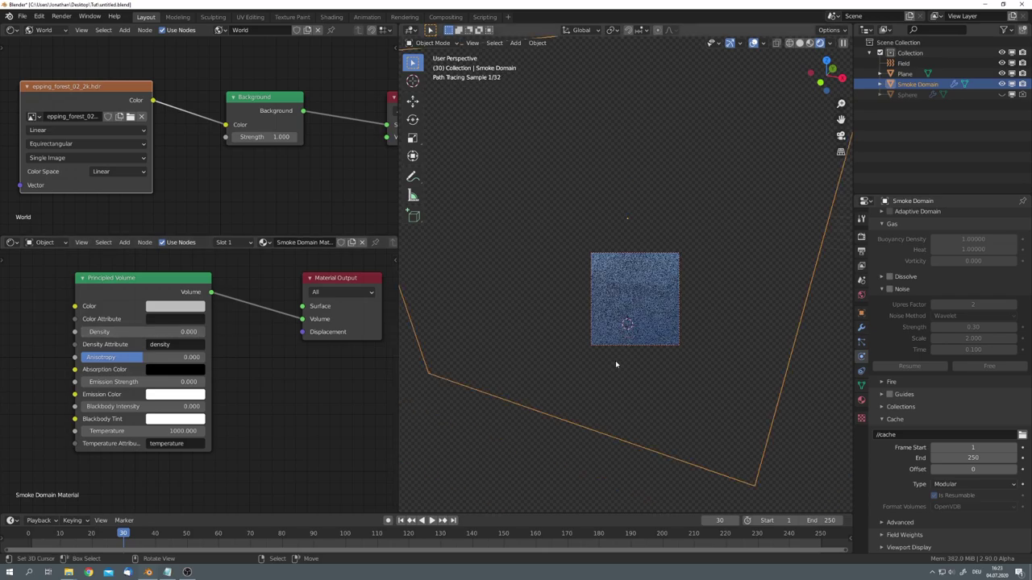
{"action": "middle_click_drag", "start_coordinate": [620, 359], "coordinate": [627, 371], "text": "shift"}
{"action": "scroll", "coordinate": [630, 378], "scroll_direction": "up", "scroll_amount": 2}
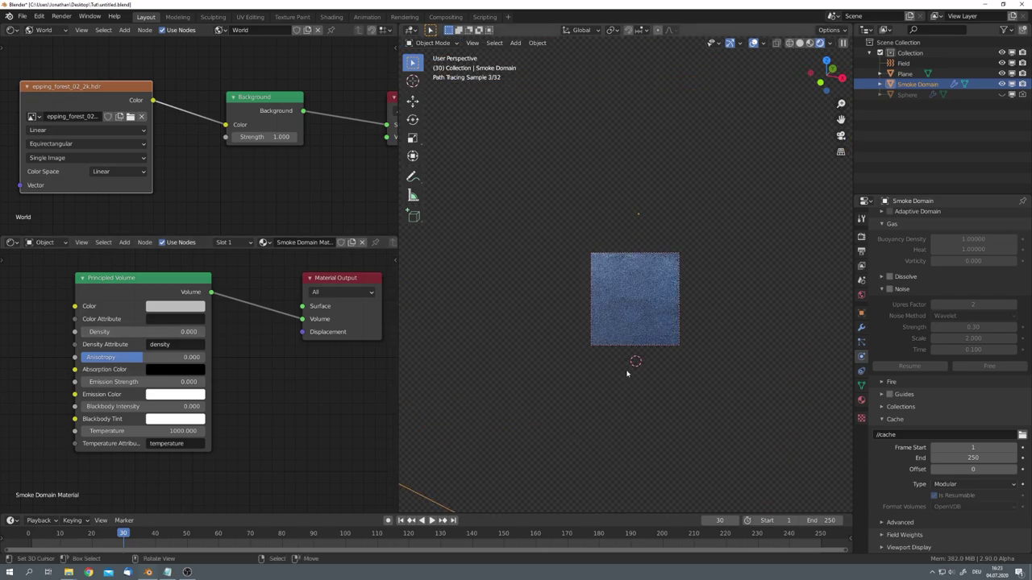
Step: Set the Principled Volume's blackbody intensity to 1
{"action": "double_click", "coordinate": [161, 407]}
{"action": "type", "text": "1"}
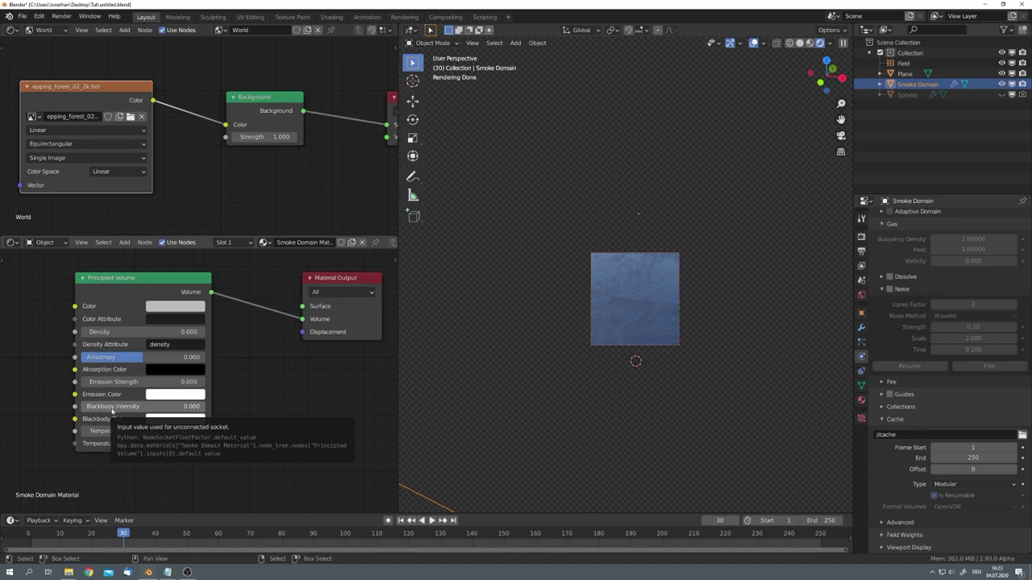
{"action": "key", "text": "Return"}
{"action": "scroll", "coordinate": [631, 371], "scroll_direction": "down", "scroll_amount": 2}
{"action": "mouse_move", "coordinate": [631, 370]}
{"action": "middle_mouse_down", "text": "shift"}
{"action": "mouse_move", "coordinate": [629, 347]}
{"action": "mouse_move", "coordinate": [636, 363]}
{"action": "middle_mouse_up", "text": "shift"}
{"action": "scroll", "coordinate": [635, 362], "scroll_direction": "up", "scroll_amount": 1}
Step: Check the volume bounces in the render light path settings and view the rendered fire from several angles
{"action": "left_click", "coordinate": [861, 236]}
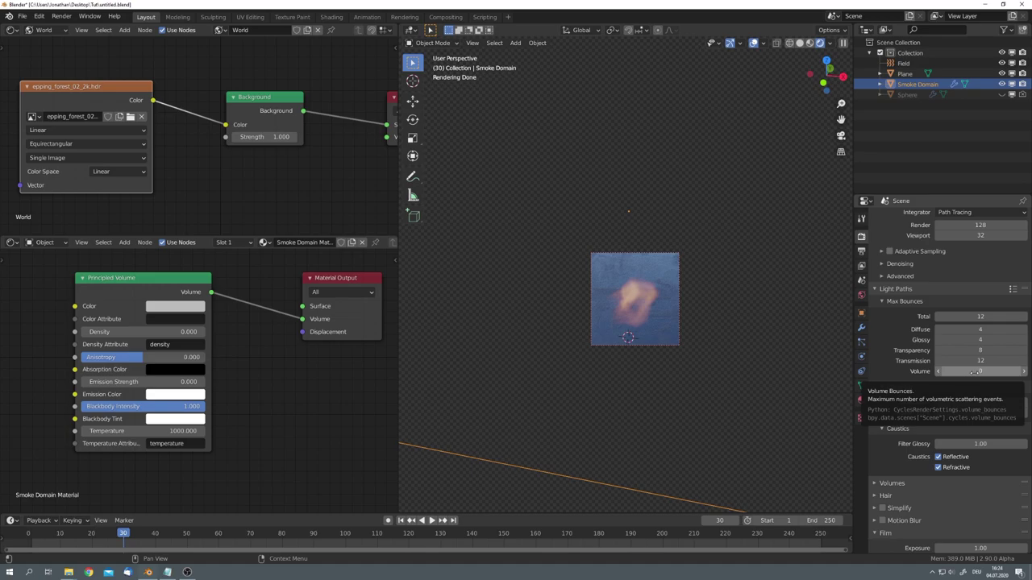
{"action": "left_click", "coordinate": [974, 372]}
{"action": "key", "text": "Return"}
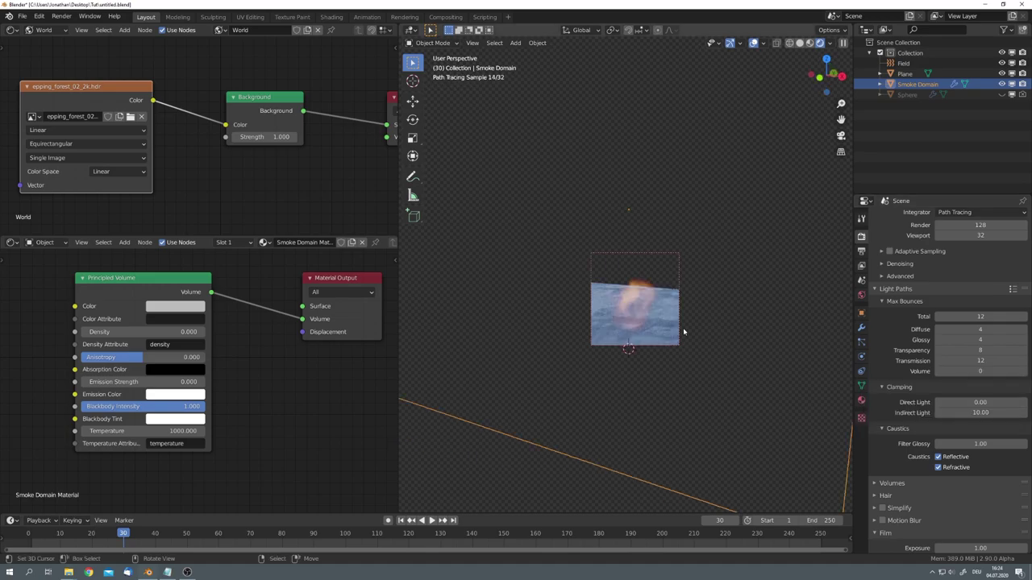
{"action": "middle_click_drag", "start_coordinate": [683, 323], "coordinate": [693, 287]}
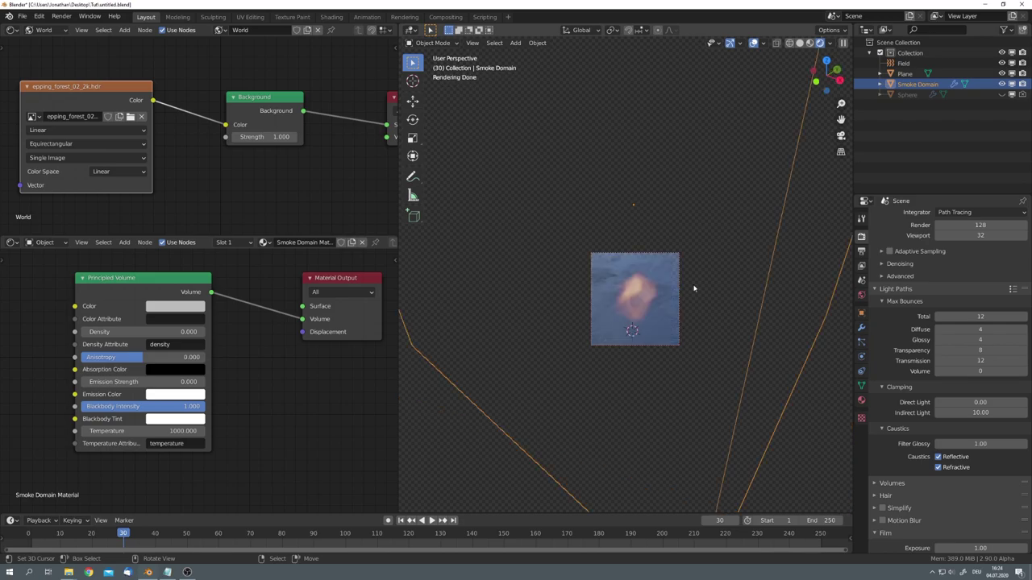
{"action": "middle_click_drag", "start_coordinate": [693, 288], "coordinate": [642, 346]}
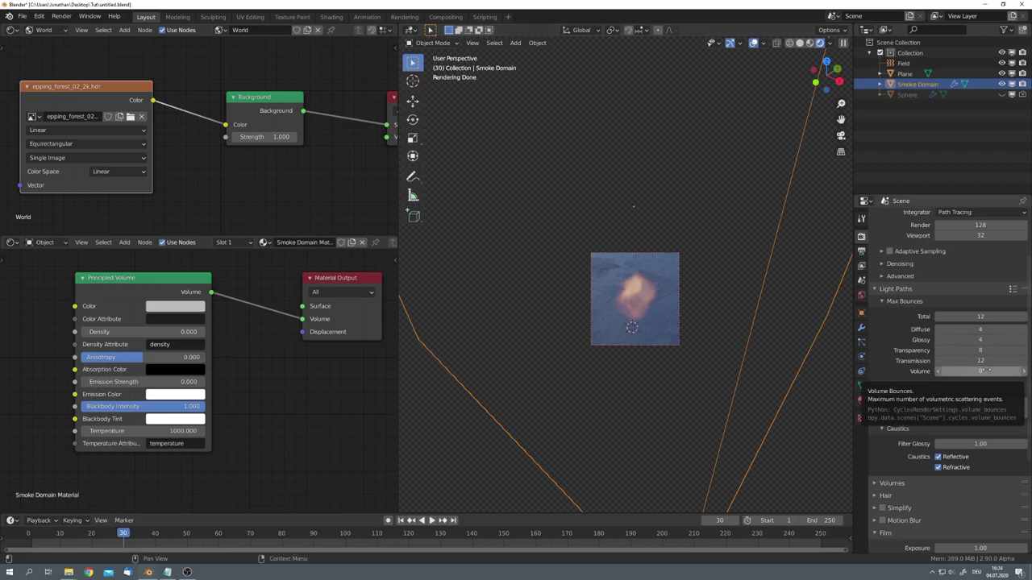
{"action": "middle_click_drag", "start_coordinate": [708, 359], "coordinate": [569, 364]}
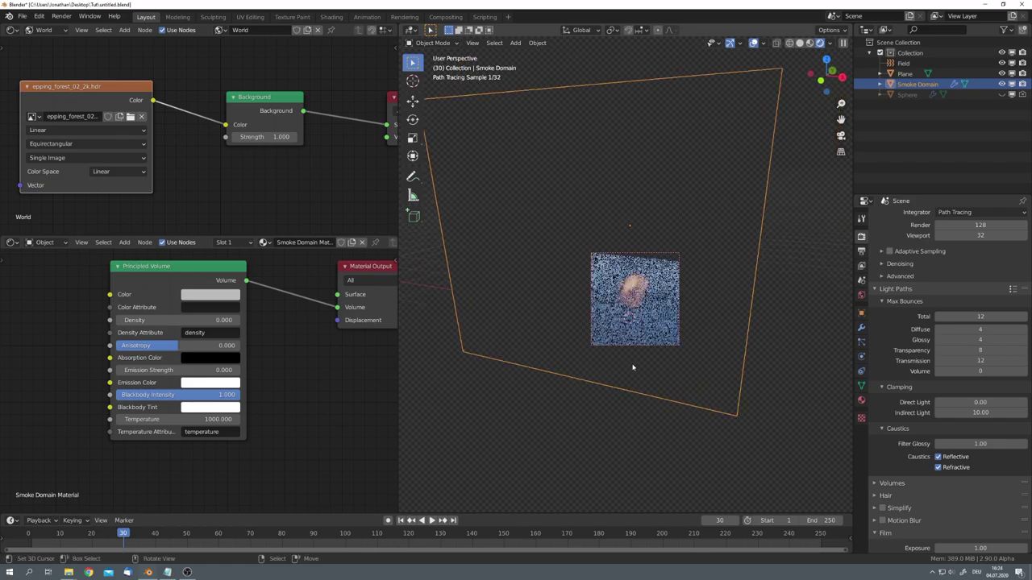
Step: Set the Principled Volume's blackbody intensity to 10 and view the brighter fire
{"action": "left_click", "coordinate": [177, 394]}
{"action": "type", "text": "10"}
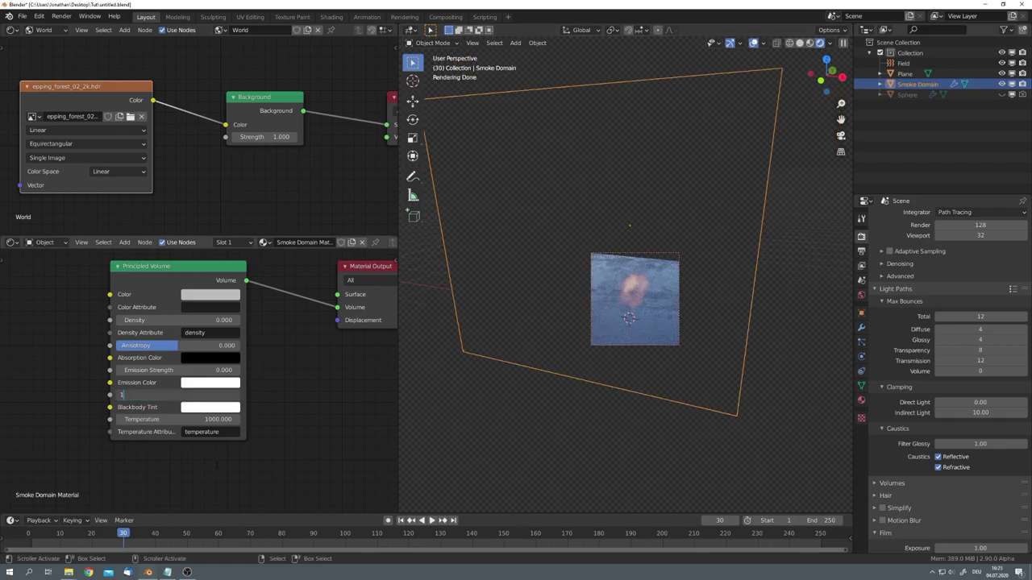
{"action": "key", "text": "Return"}
{"action": "middle_click_drag", "start_coordinate": [491, 372], "coordinate": [572, 373]}
Step: Add an Attribute node beside the Principled Volume and set its name to flame
{"action": "middle_click_drag", "start_coordinate": [70, 423], "coordinate": [265, 412]}
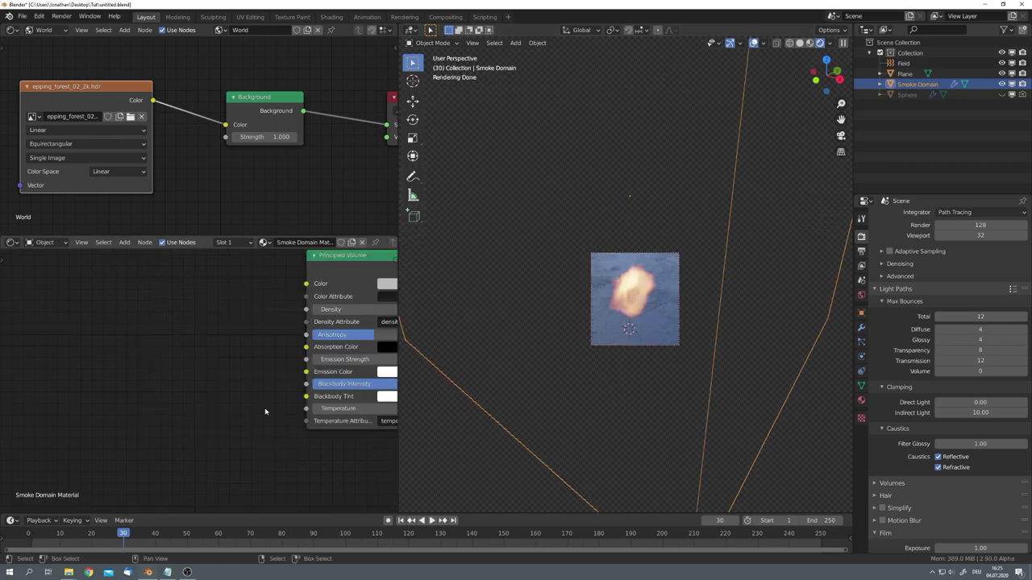
{"action": "middle_click_drag", "start_coordinate": [205, 390], "coordinate": [241, 392]}
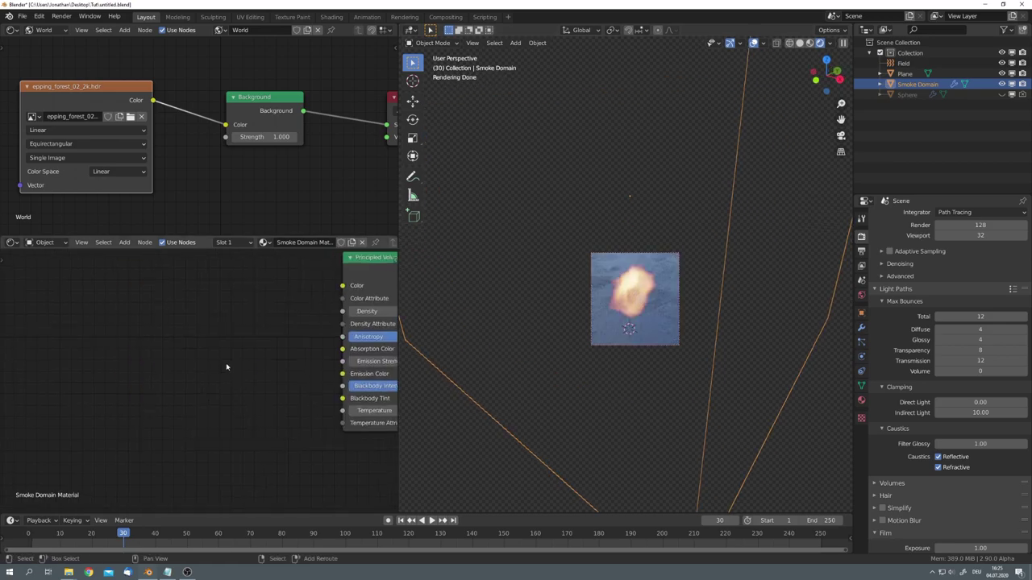
{"action": "key", "text": "shift+a"}
{"action": "type", "text": "att"}
{"action": "left_click", "coordinate": [262, 379]}
{"action": "left_click", "coordinate": [188, 346]}
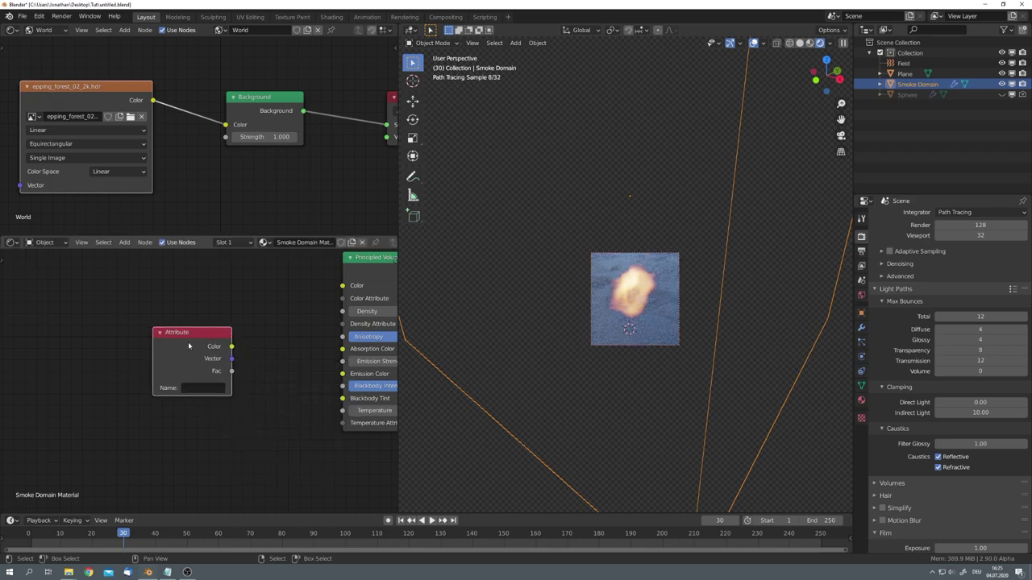
{"action": "left_click", "coordinate": [207, 391]}
{"action": "type", "text": "flame"}
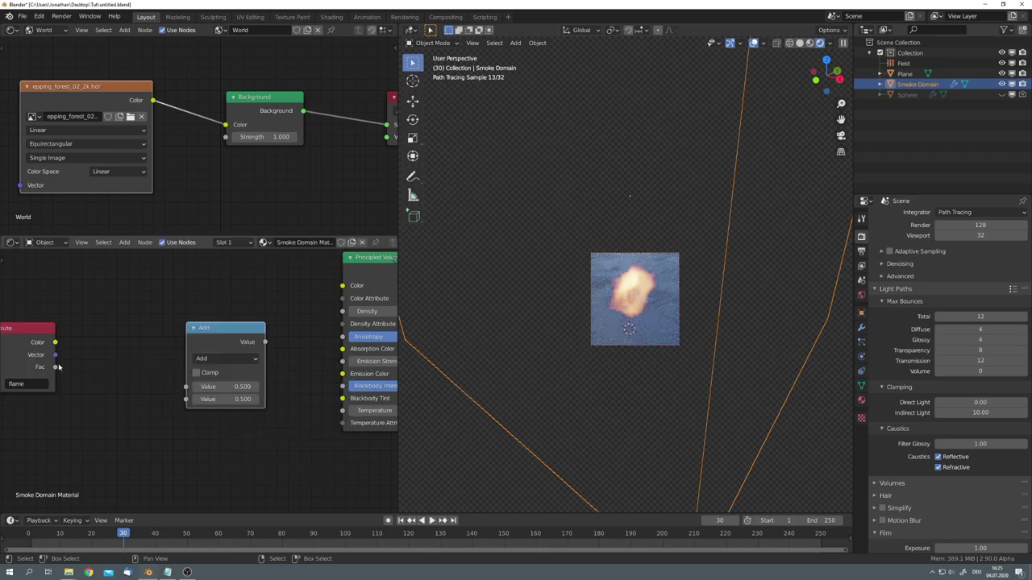
Step: Connect the flame attribute's Fac through a Math node set to Multiply into the Principled Volume's blackbody intensity
{"action": "left_click_drag", "start_coordinate": [54, 367], "coordinate": [185, 387]}
{"action": "left_click_drag", "start_coordinate": [216, 328], "coordinate": [342, 386]}
{"action": "left_click", "coordinate": [217, 345]}
{"action": "left_click", "coordinate": [205, 411]}
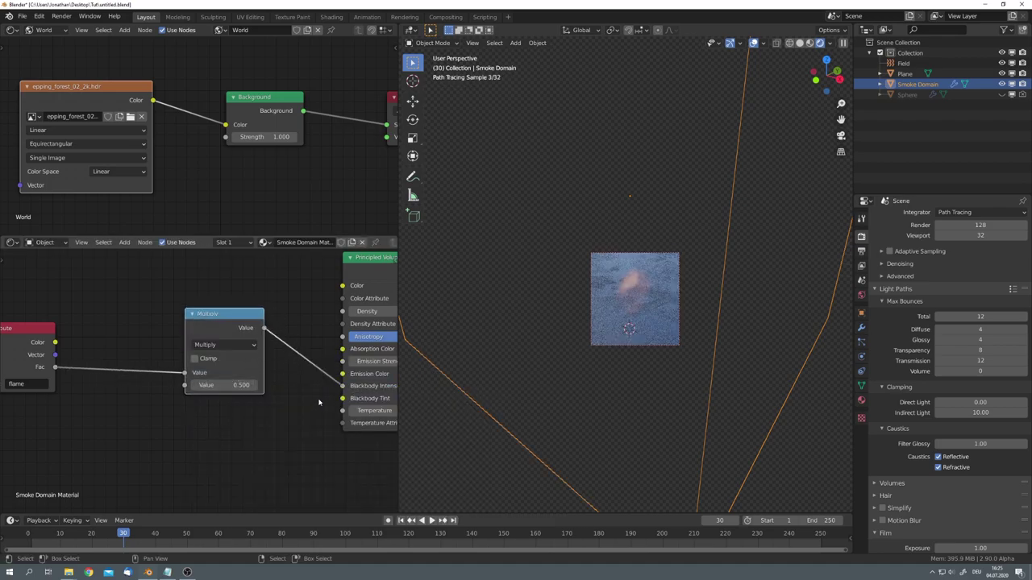
Step: Set the Multiply node's second value to 20
{"action": "left_click_drag", "start_coordinate": [218, 385], "coordinate": [371, 385]}
{"action": "middle_click_drag", "start_coordinate": [640, 357], "coordinate": [588, 341]}
{"action": "left_click", "coordinate": [234, 384]}
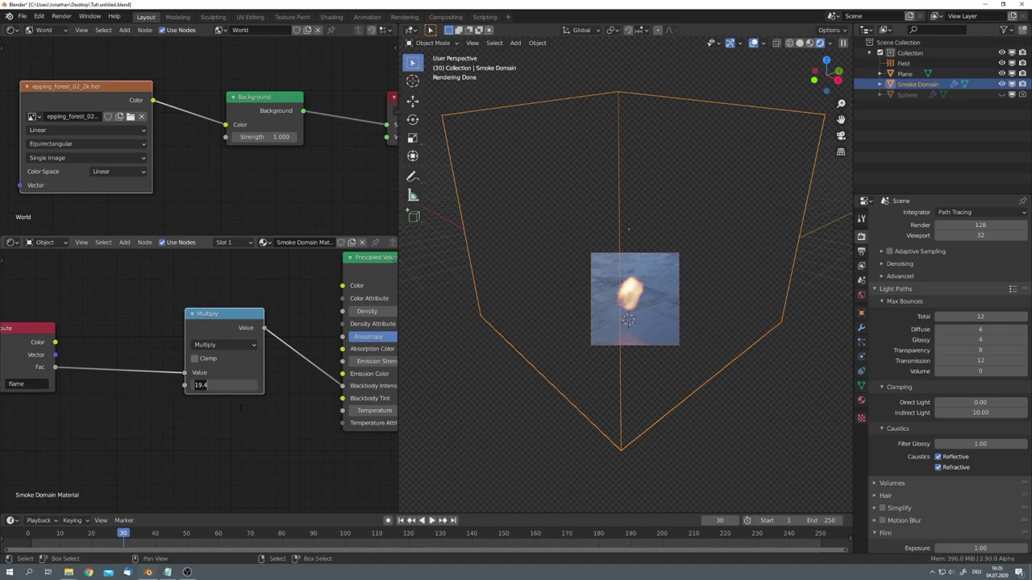
{"action": "type", "text": "20"}
{"action": "key", "text": "Return"}
{"action": "middle_click_drag", "start_coordinate": [299, 394], "coordinate": [169, 383]}
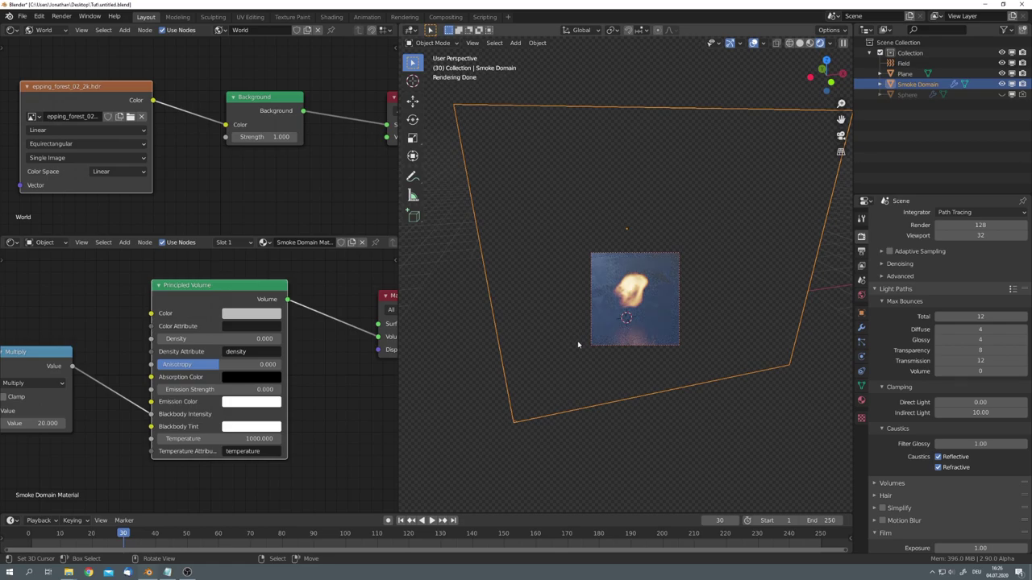
{"action": "middle_click_drag", "start_coordinate": [149, 433], "coordinate": [200, 387]}
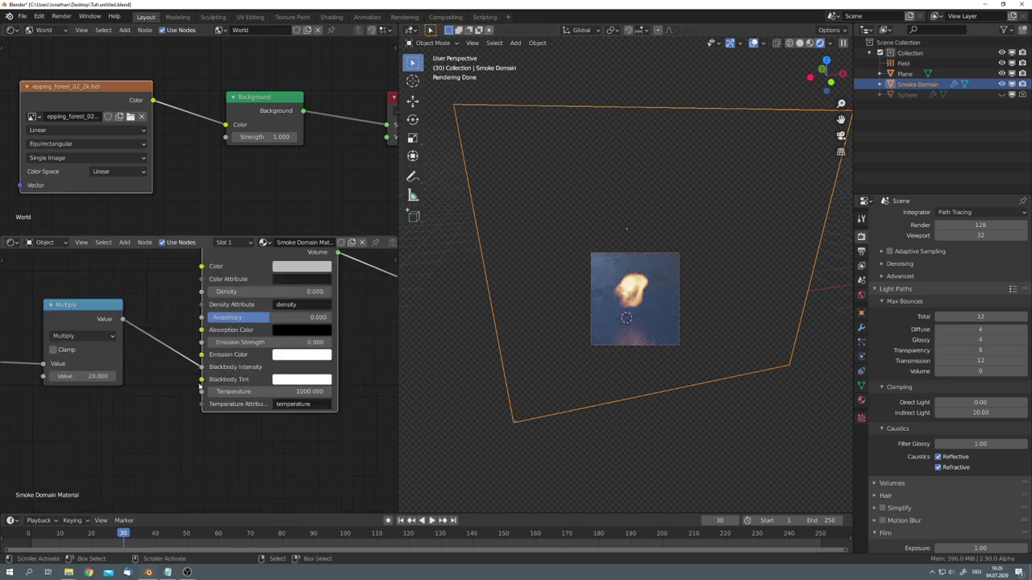
{"action": "left_click", "coordinate": [297, 379]}
{"action": "mouse_move", "coordinate": [317, 252]}
{"action": "left_mouse_down"}
{"action": "mouse_move", "coordinate": [332, 254]}
{"action": "mouse_move", "coordinate": [326, 239]}
{"action": "mouse_move", "coordinate": [299, 243]}
{"action": "mouse_move", "coordinate": [289, 261]}
{"action": "mouse_move", "coordinate": [352, 284]}
{"action": "mouse_move", "coordinate": [328, 247]}
{"action": "mouse_move", "coordinate": [321, 256]}
{"action": "left_mouse_up"}
Step: Add a Noise Texture node below the flame attribute and Multiply nodes
{"action": "middle_click_drag", "start_coordinate": [96, 441], "coordinate": [191, 392]}
{"action": "key", "text": "shift+a"}
{"action": "left_click", "coordinate": [191, 392]}
{"action": "type", "text": "n"}
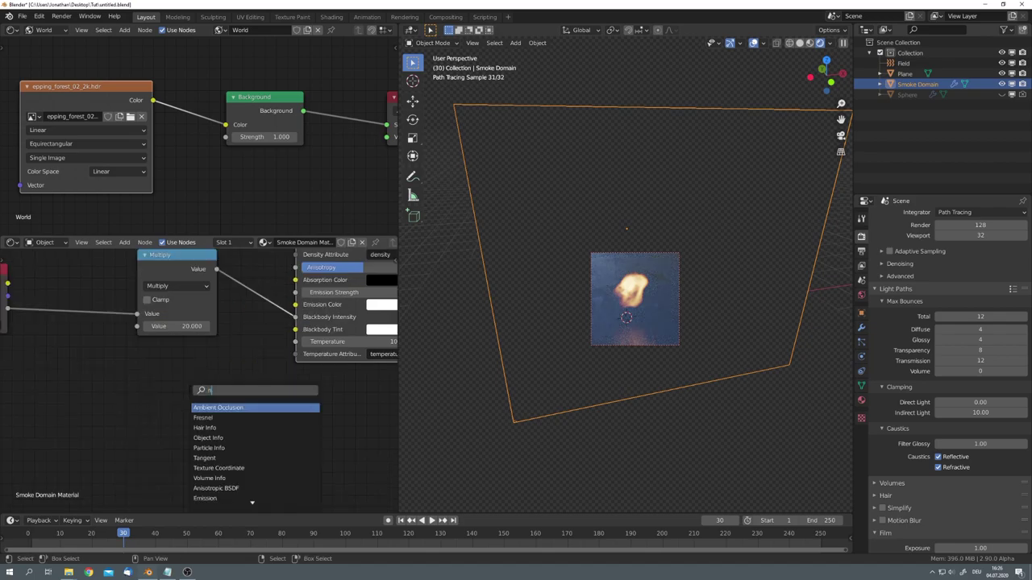
{"action": "type", "text": "oi"}
{"action": "left_click", "coordinate": [210, 407]}
{"action": "left_click", "coordinate": [45, 381]}
Step: Add a ColorRamp node between the Noise Texture and the Principled Volume
{"action": "key", "text": "shift+a"}
{"action": "left_click", "coordinate": [184, 383]}
{"action": "type", "text": "col"}
{"action": "left_click", "coordinate": [204, 412]}
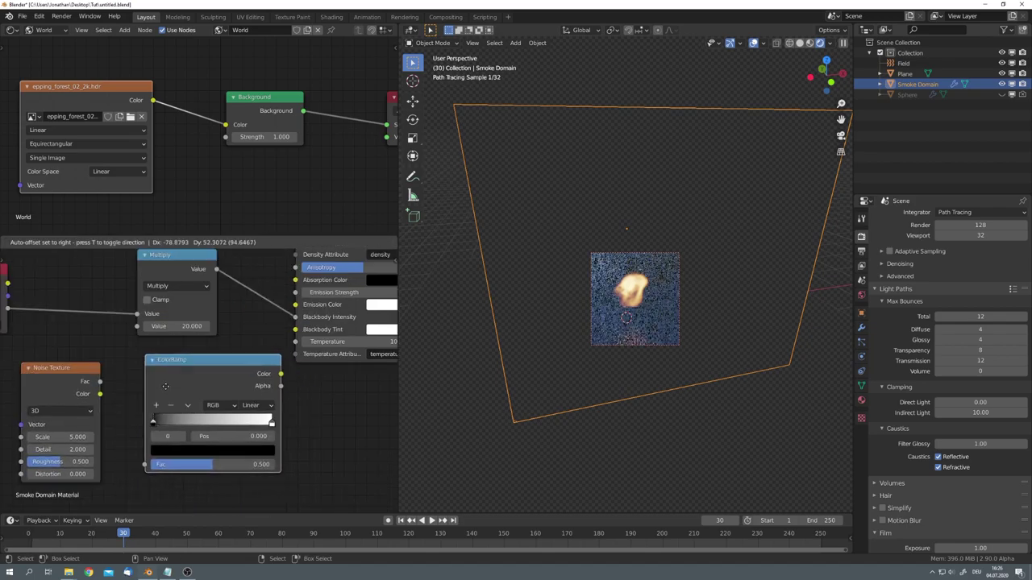
{"action": "left_click", "coordinate": [161, 386]}
Step: Add stops to the ColorRamp and colour the gradient green, purple, orange, light blue and blue ahead of the white end stop
{"action": "left_click", "coordinate": [170, 451]}
{"action": "left_click_drag", "start_coordinate": [245, 358], "coordinate": [244, 288]}
{"action": "left_click", "coordinate": [163, 307]}
{"action": "left_click", "coordinate": [172, 422], "text": "ctrl"}
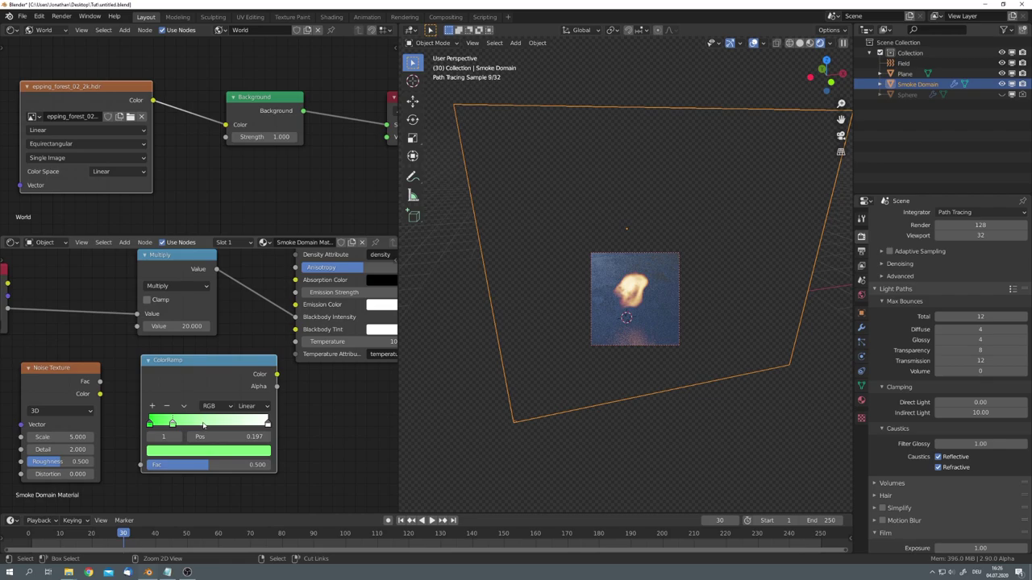
{"action": "left_click", "coordinate": [246, 421], "text": "ctrl"}
{"action": "left_click", "coordinate": [208, 451]}
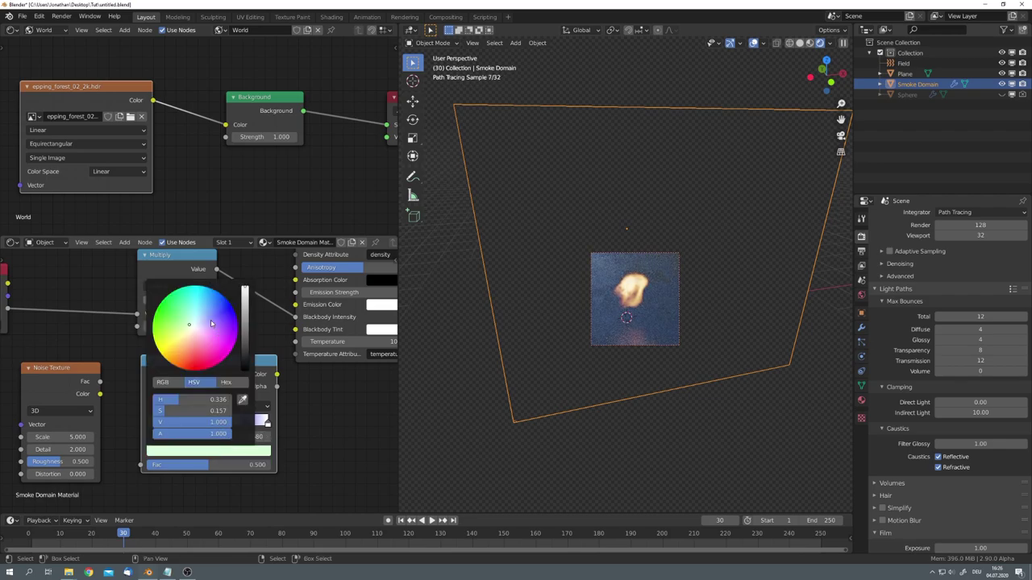
{"action": "left_click_drag", "start_coordinate": [199, 307], "coordinate": [195, 290]}
Step: Connect the Noise Texture's Fac to the ColorRamp's Fac and the ramp's Color to the Principled Volume's blackbody tint
{"action": "left_click_drag", "start_coordinate": [100, 382], "coordinate": [141, 465]}
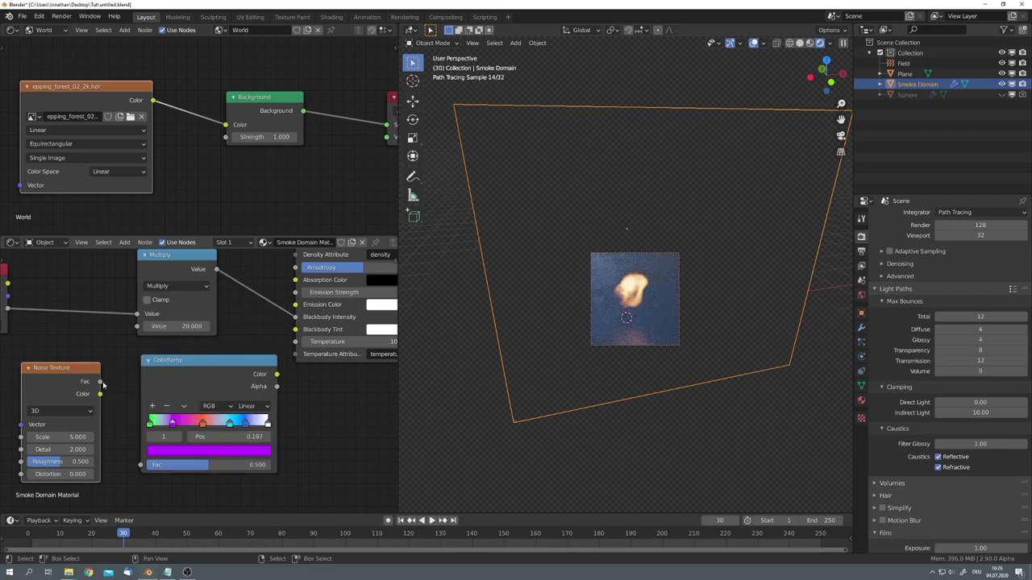
{"action": "left_click_drag", "start_coordinate": [190, 381], "coordinate": [175, 379]}
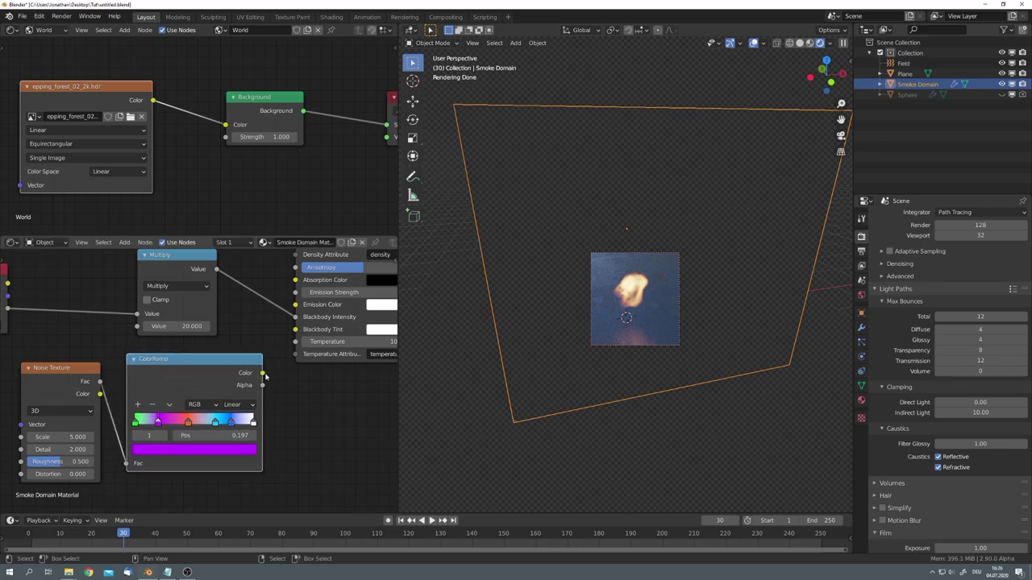
{"action": "left_click_drag", "start_coordinate": [263, 373], "coordinate": [295, 329]}
Step: Set the Noise Texture's scale to 2.3
{"action": "middle_click_drag", "start_coordinate": [592, 329], "coordinate": [653, 310]}
{"action": "scroll", "coordinate": [634, 305], "scroll_direction": "up", "scroll_amount": 1}
{"action": "middle_click_drag", "start_coordinate": [74, 438], "coordinate": [160, 398]}
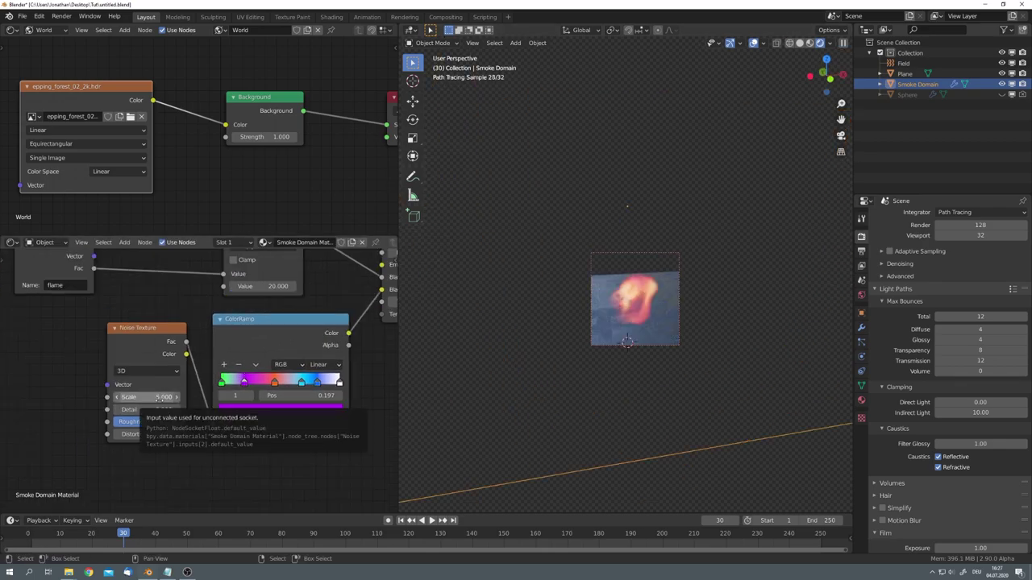
{"action": "left_click", "coordinate": [159, 398]}
{"action": "type", "text": "2.3"}
{"action": "key", "text": "Return"}
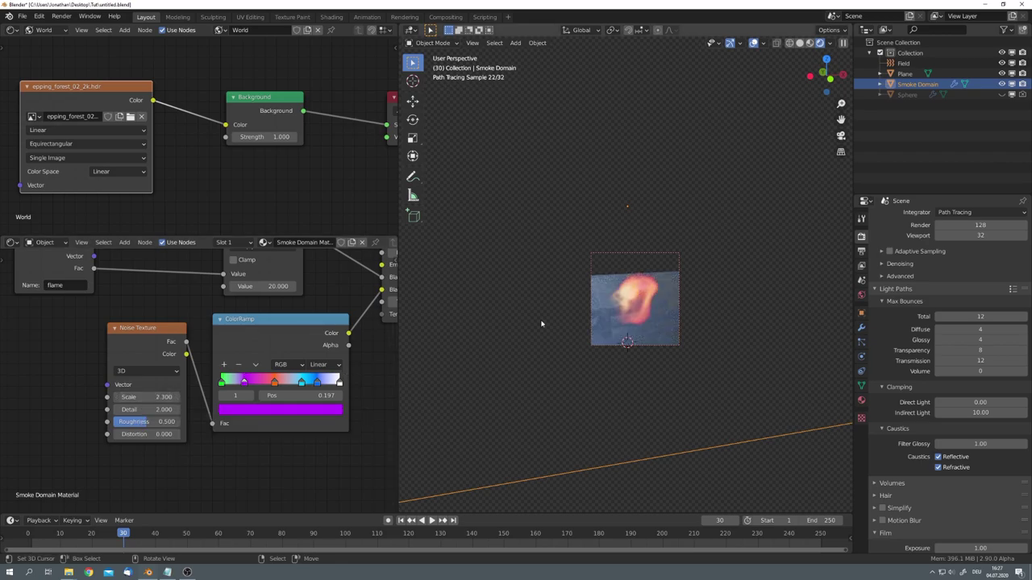
{"action": "middle_click_drag", "start_coordinate": [541, 324], "coordinate": [586, 332]}
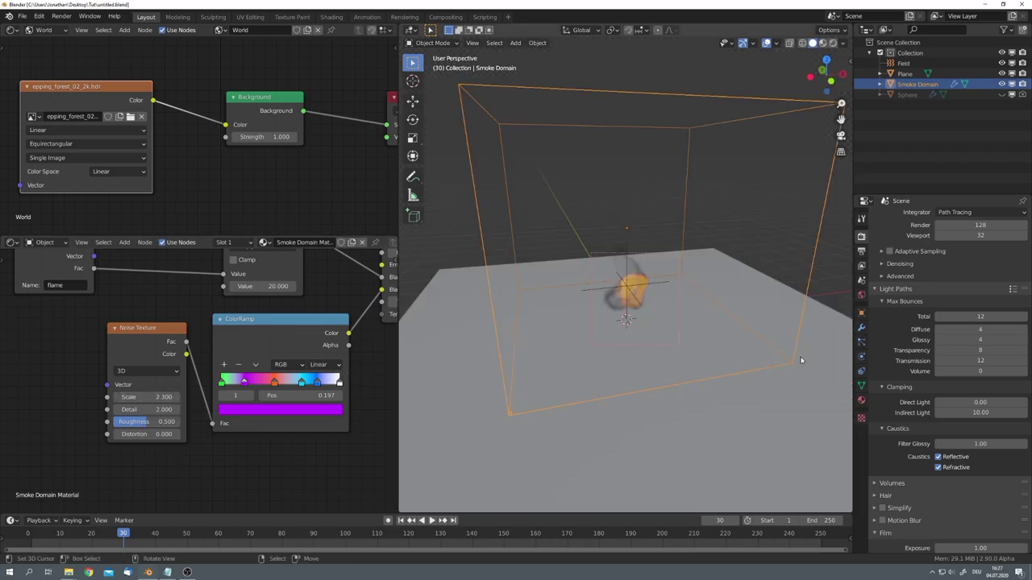
Step: Enable Noise in the Smoke Domain's physics settings
{"action": "left_click", "coordinate": [860, 355]}
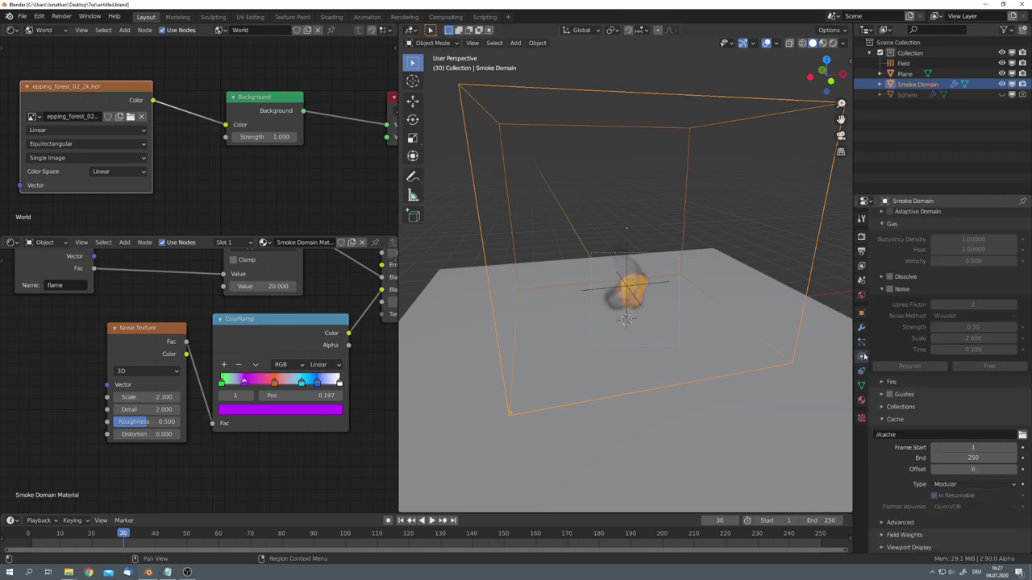
{"action": "left_click", "coordinate": [889, 289]}
{"action": "scroll", "coordinate": [723, 326], "scroll_direction": "up", "scroll_amount": 3}
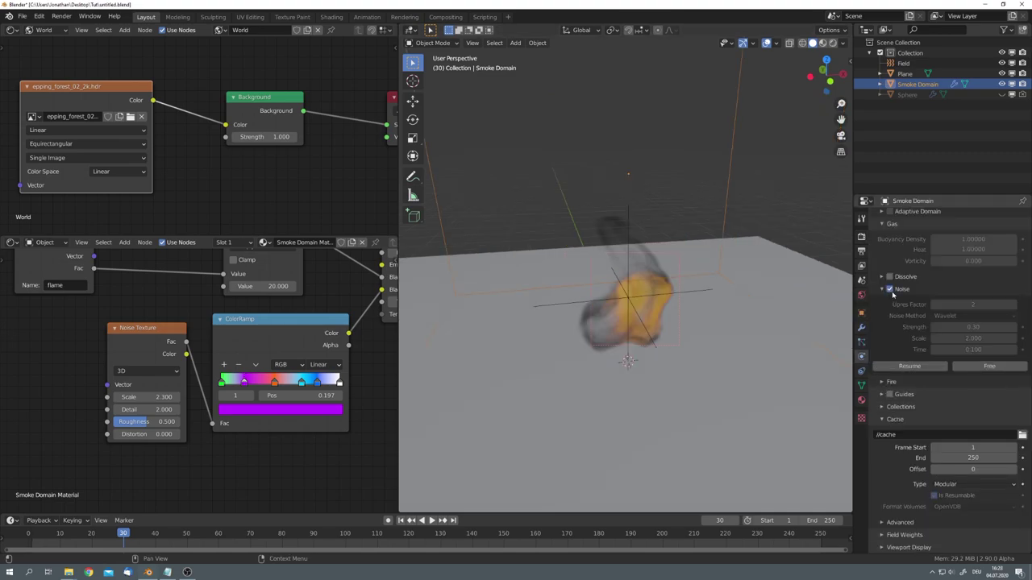
{"action": "scroll", "coordinate": [723, 326], "scroll_direction": "down", "scroll_amount": 4}
{"action": "middle_click_drag", "start_coordinate": [661, 339], "coordinate": [642, 328]}
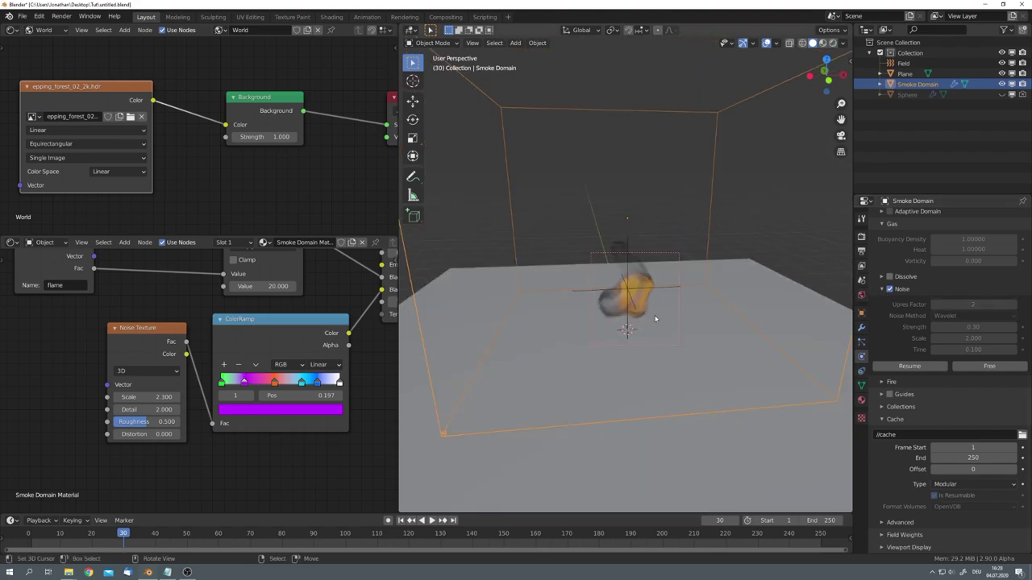
Step: Switch the viewport to rendered shading and view the tinted fire above the plane from different angles
{"action": "key", "text": "z"}
{"action": "middle_click_drag", "start_coordinate": [667, 279], "coordinate": [679, 317]}
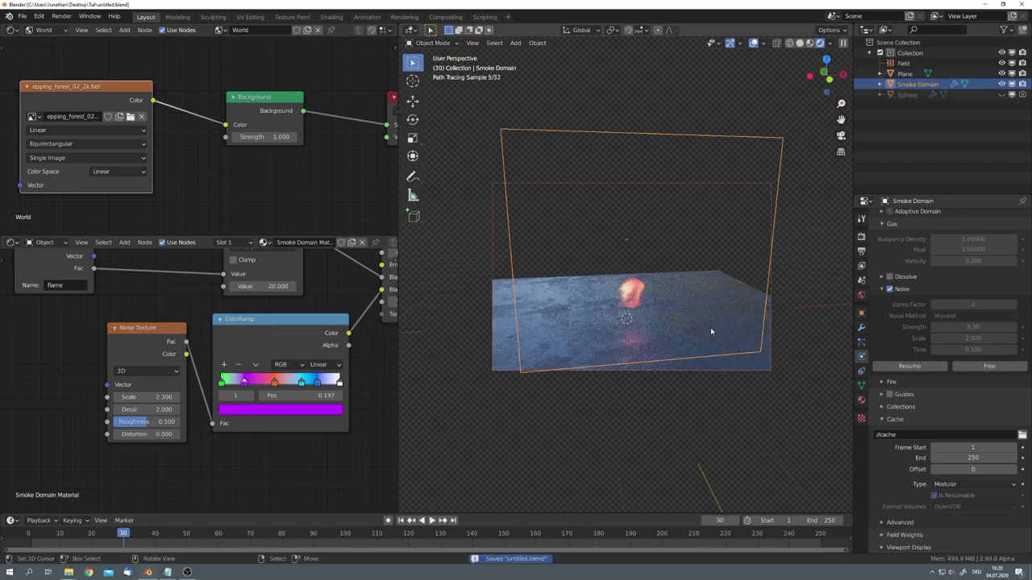
{"action": "middle_click_drag", "start_coordinate": [714, 330], "coordinate": [654, 317]}
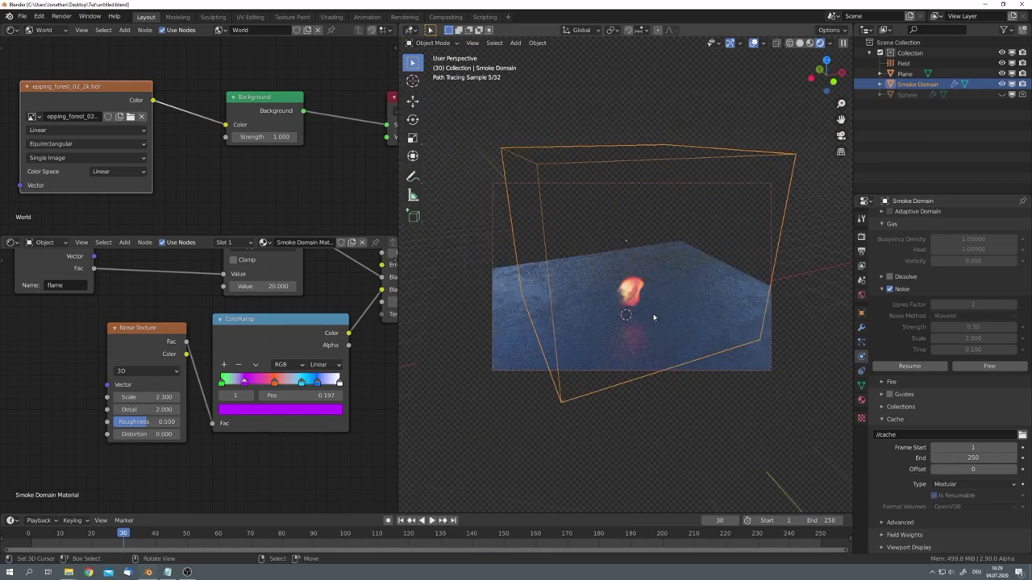